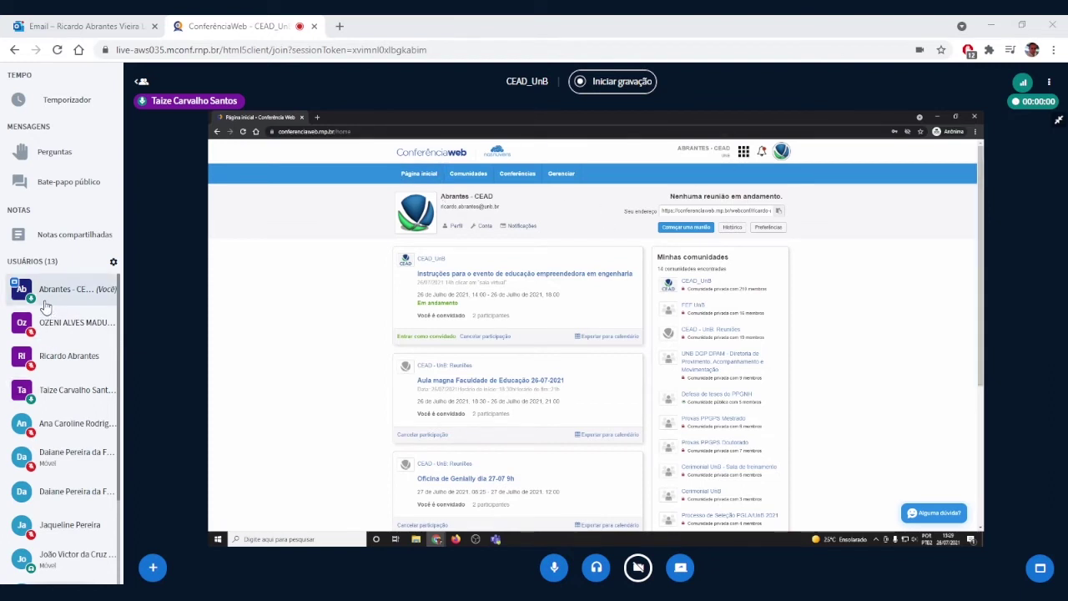
Step: Make the screen-sharing participant the presenter, which ends their share
click(47, 396)
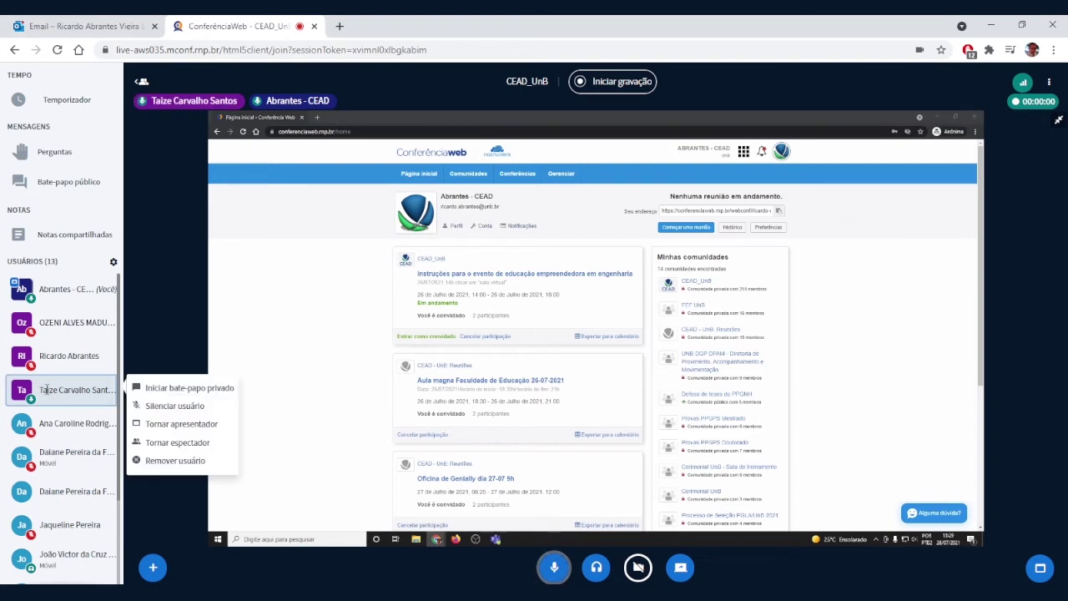
click(166, 427)
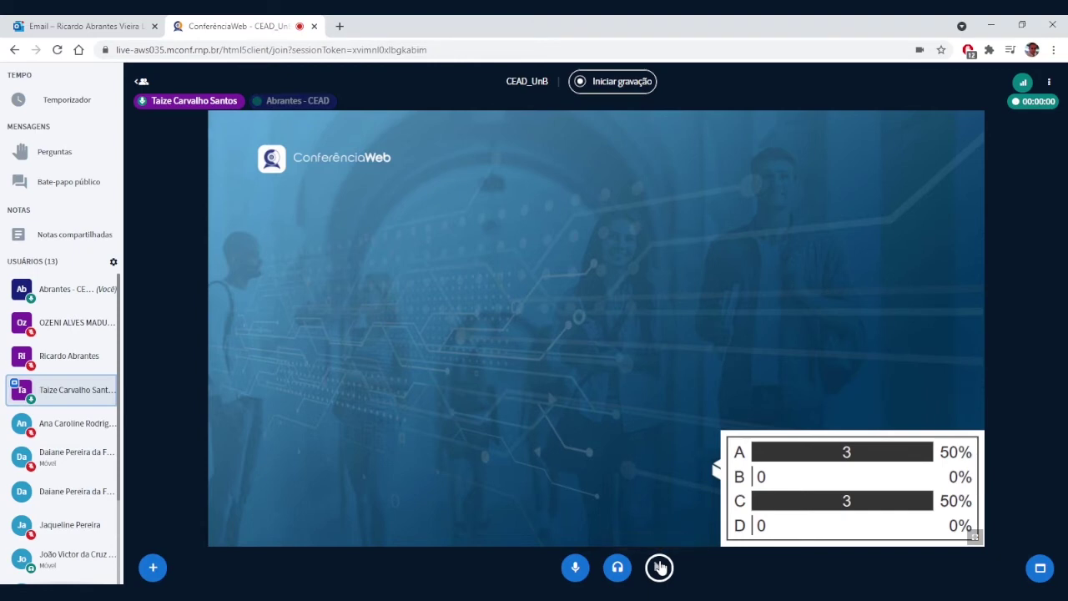
click(67, 288)
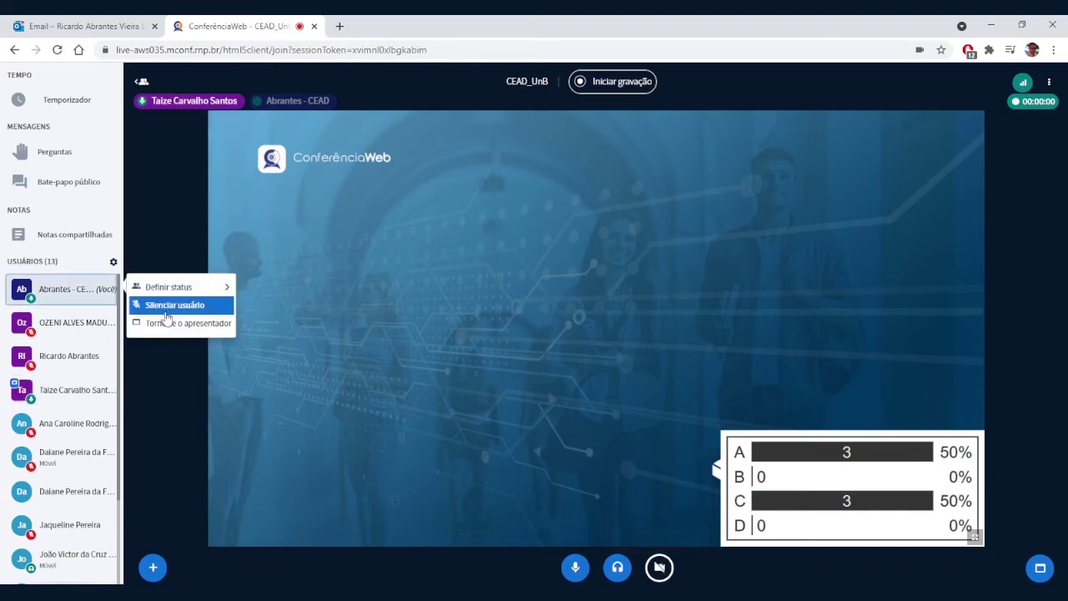
click(163, 305)
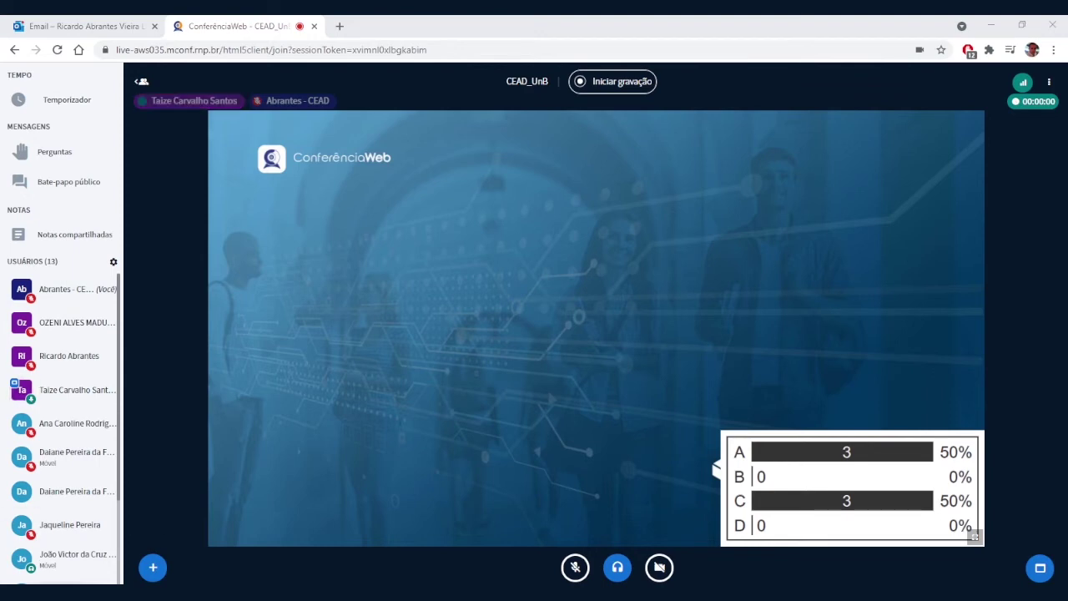
click(64, 297)
click(173, 314)
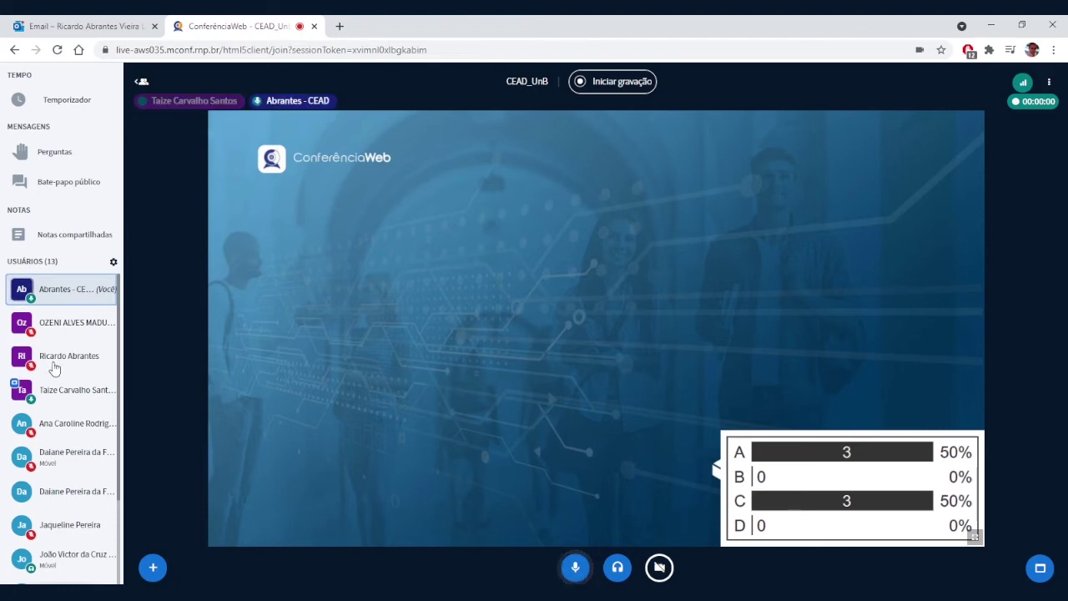
Step: View the poll-results slide full screen, then exit back to the normal layout
click(975, 538)
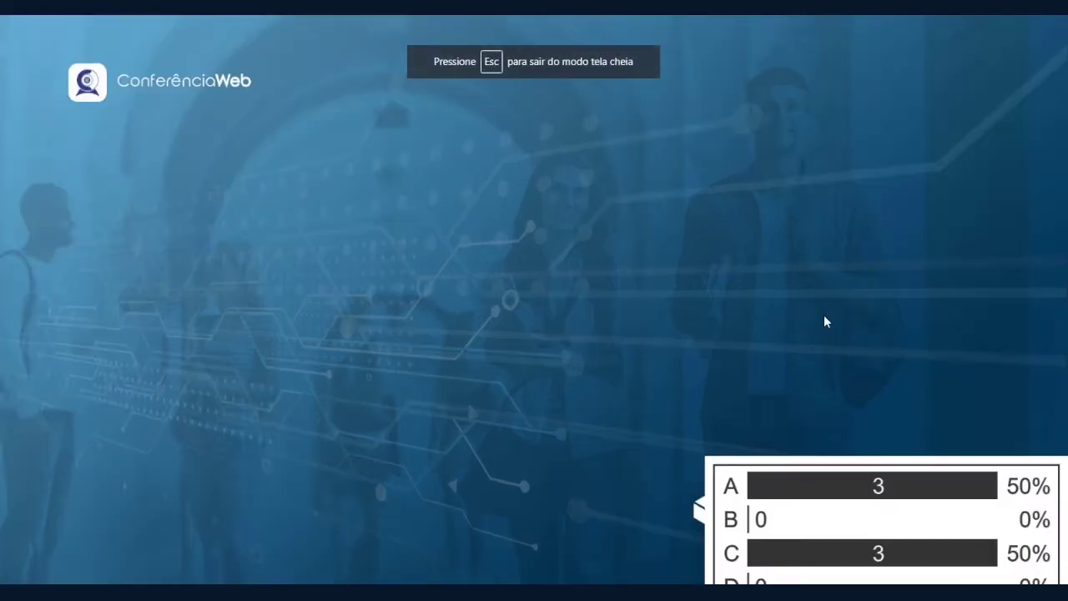
key(Escape)
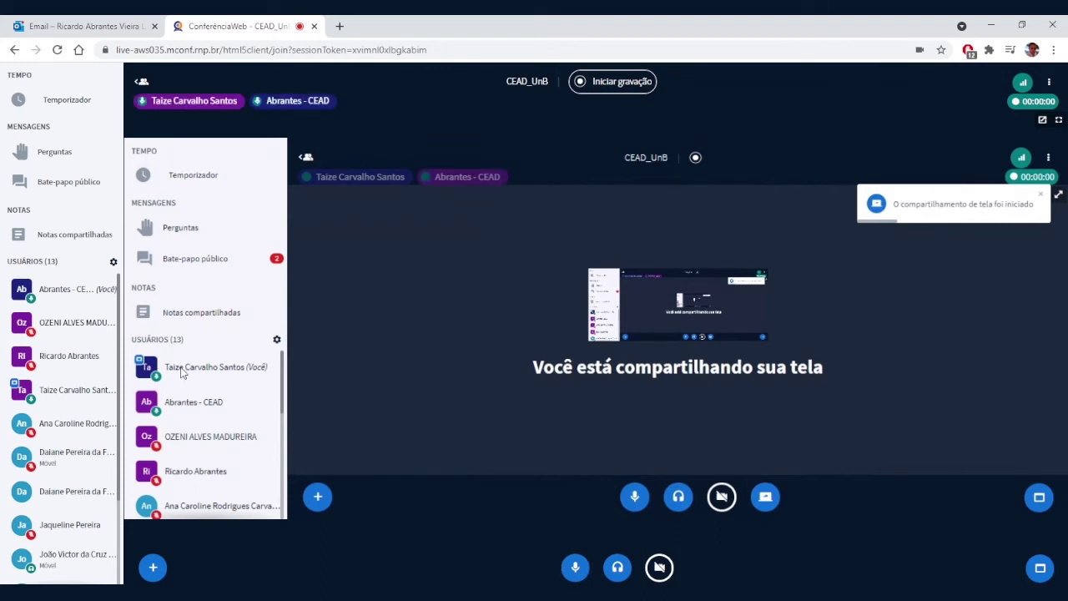
Step: Open the public chat (Bate-papo público) and scroll through its messages
click(209, 268)
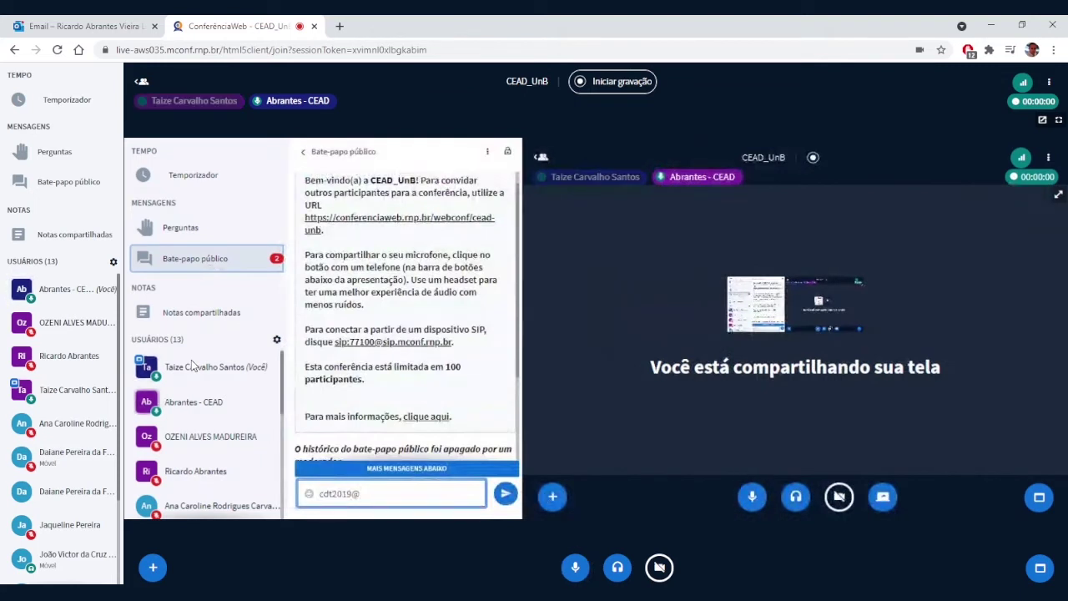
key(ctrl+a)
scroll(423, 367, down, 3)
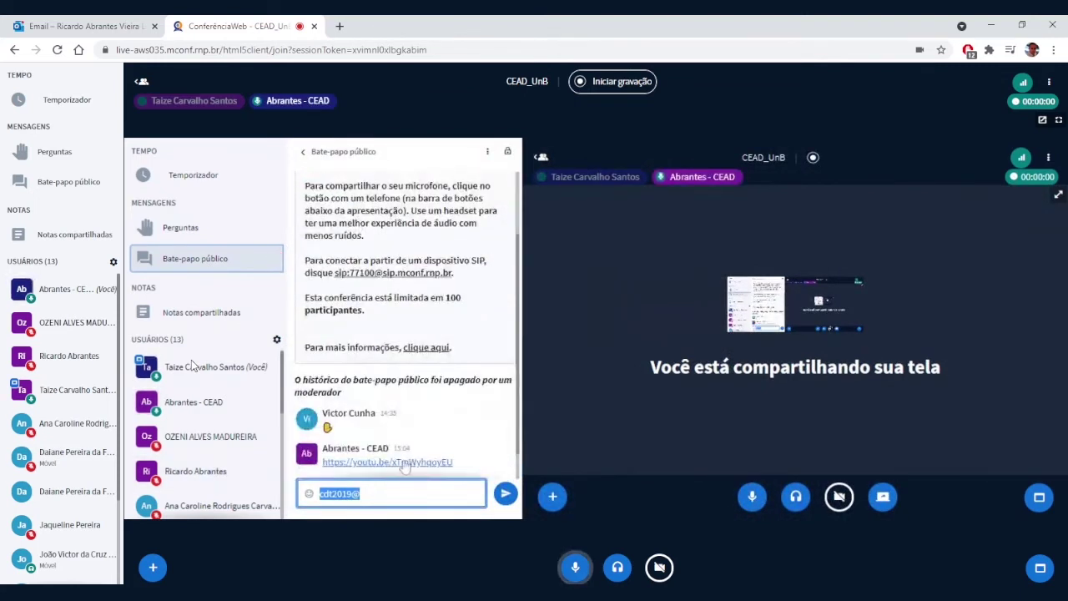
click(405, 470)
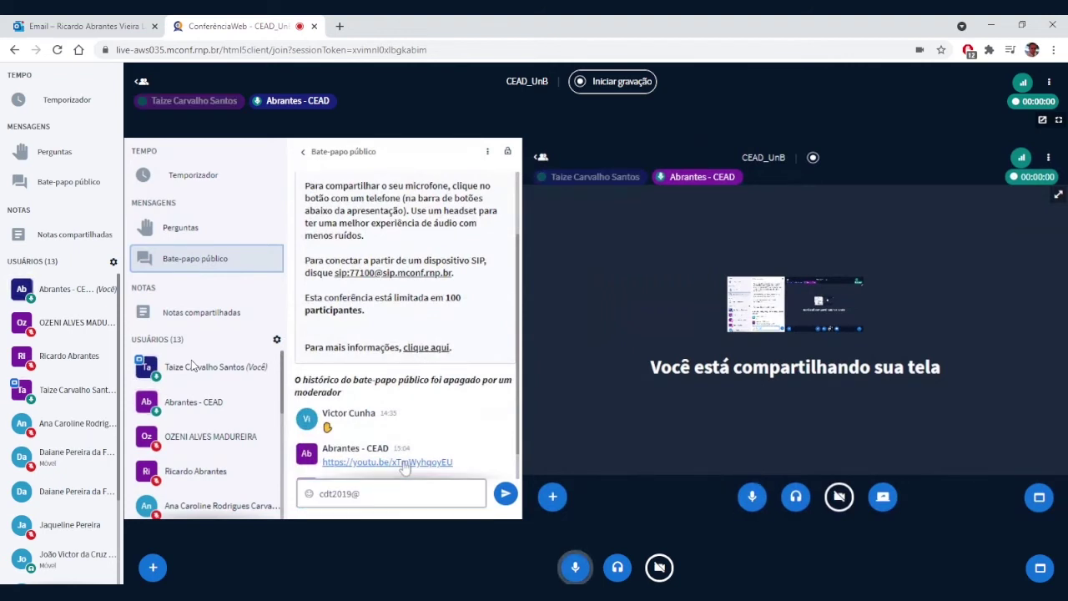
scroll(484, 214, up, 2)
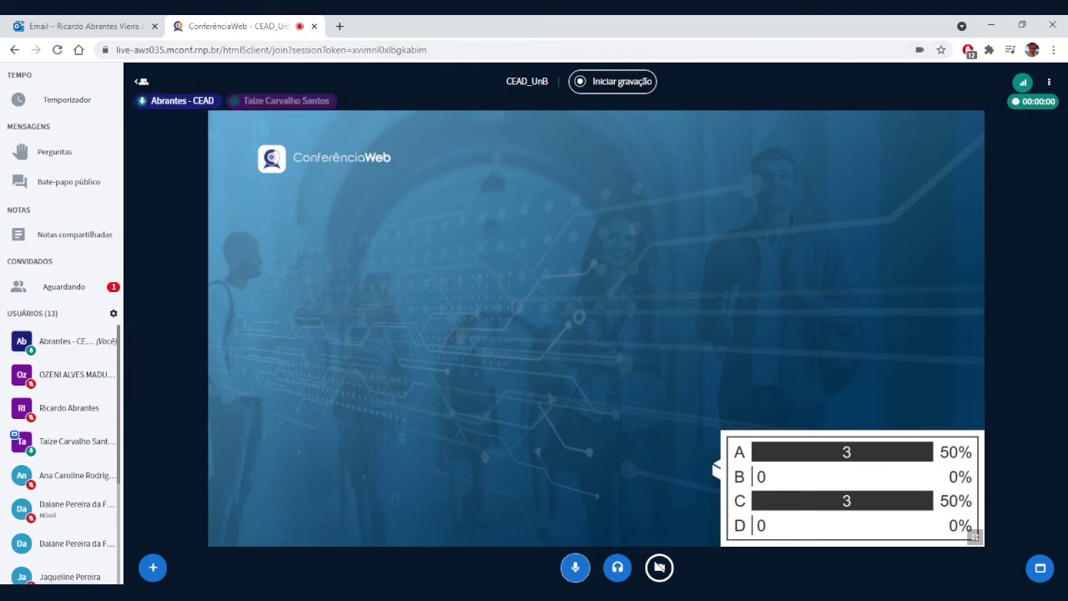
Step: Decline the guest listed under Convidados > Aguardando
click(83, 292)
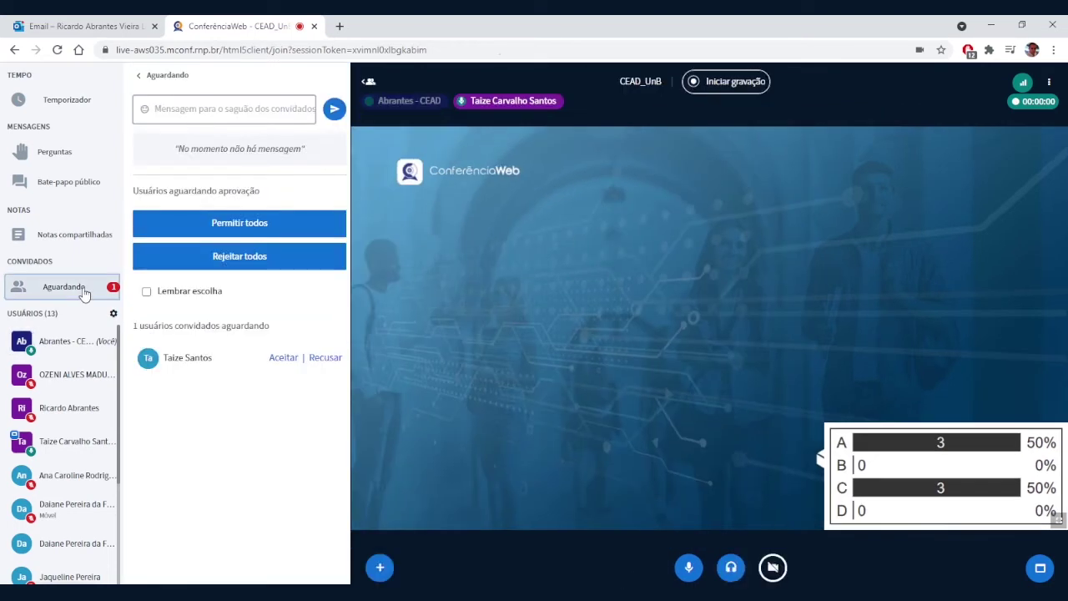
click(334, 359)
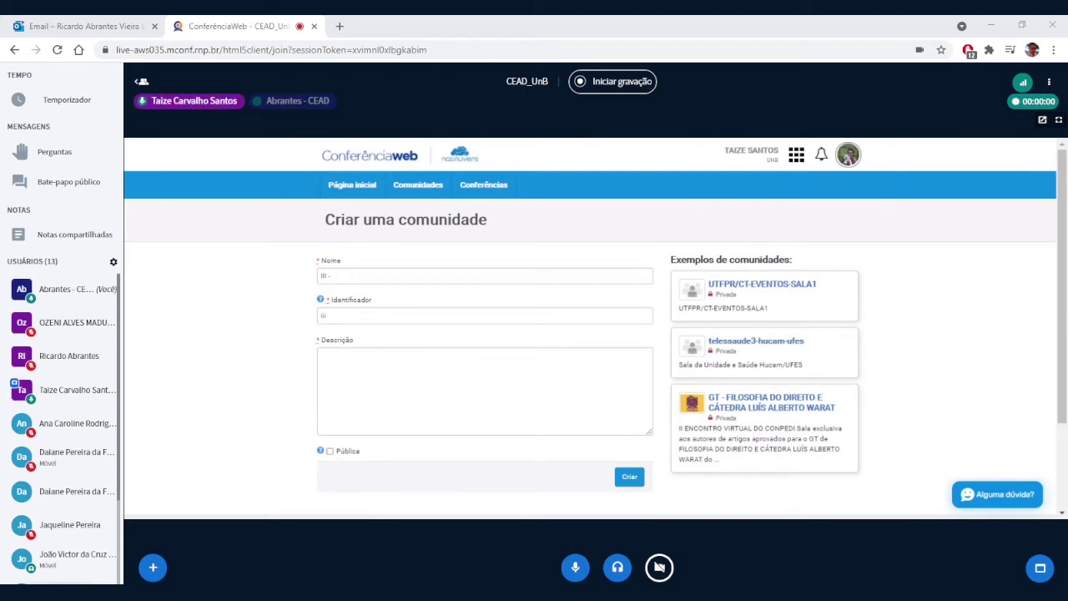
Step: Enter the community name 'III - Seminário do GT Educação Empreendedora em Engenharia', correcting typos
text(SEMINÁRIO DO GRUPO DE TRABALHO EDUCAÇÃO EMPREENDEDORA EM ENGENHARIA)
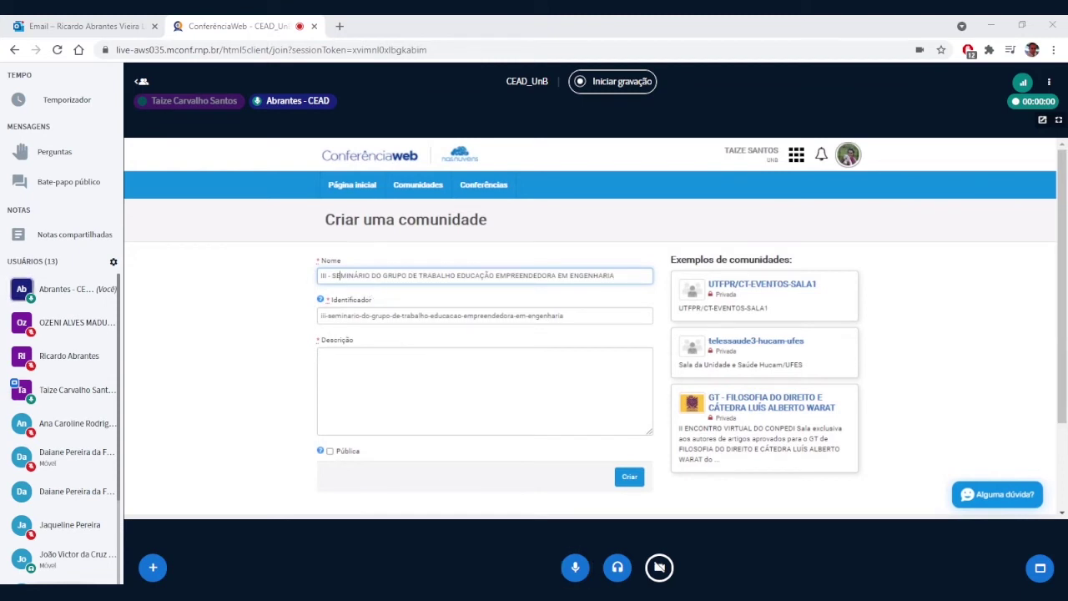
text(emin)
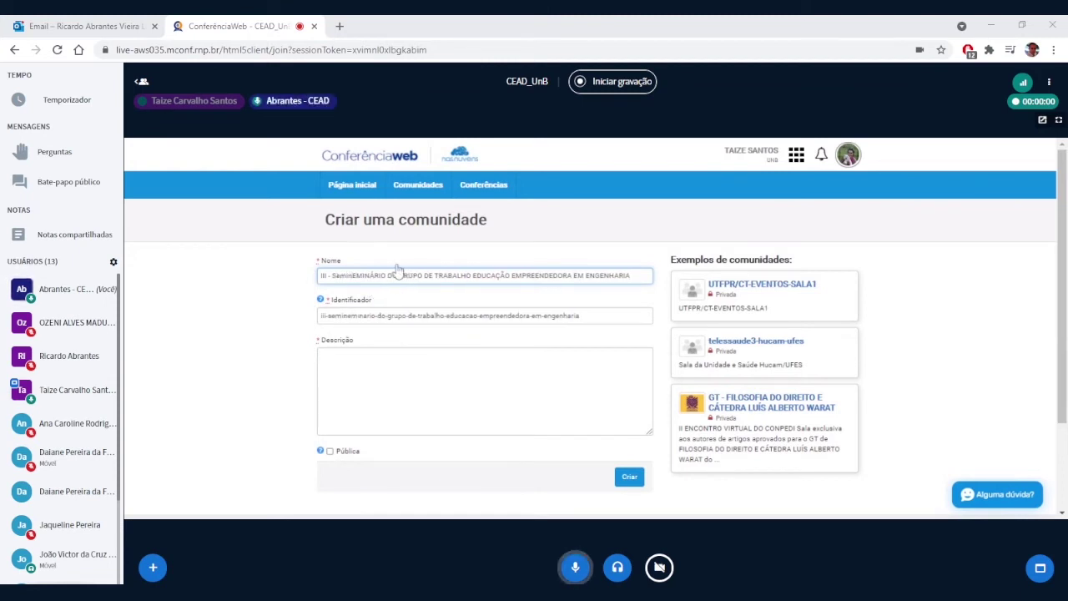
text(ário )
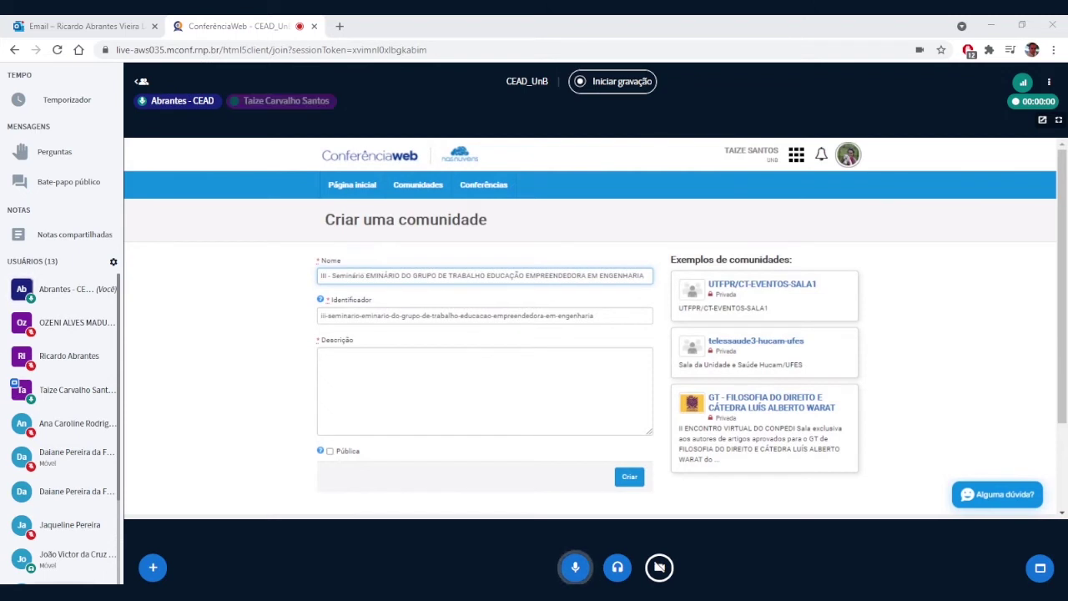
text(do GT)
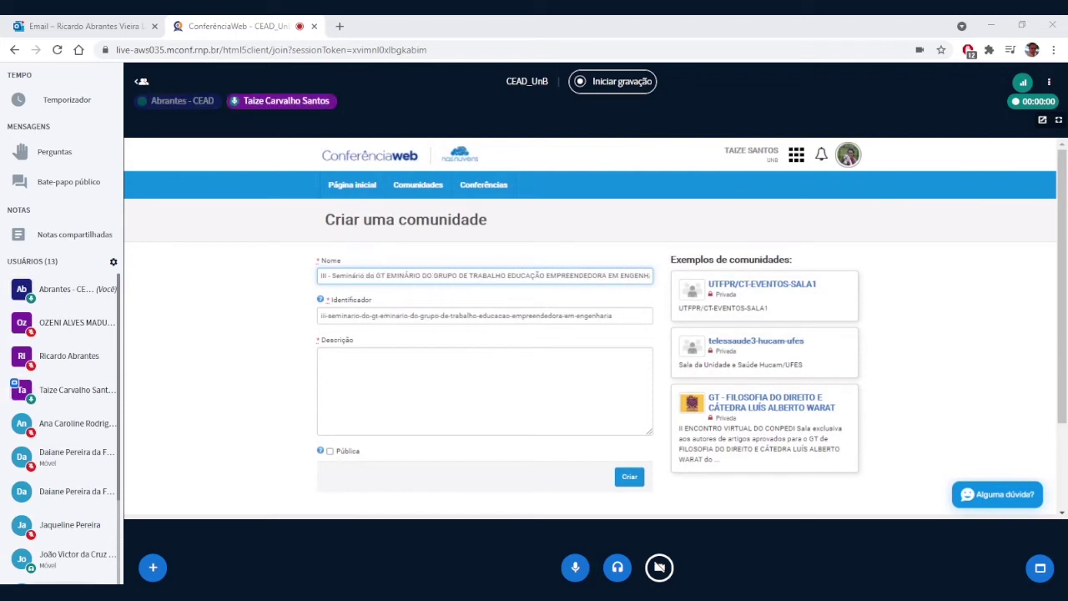
text( Educaçao)
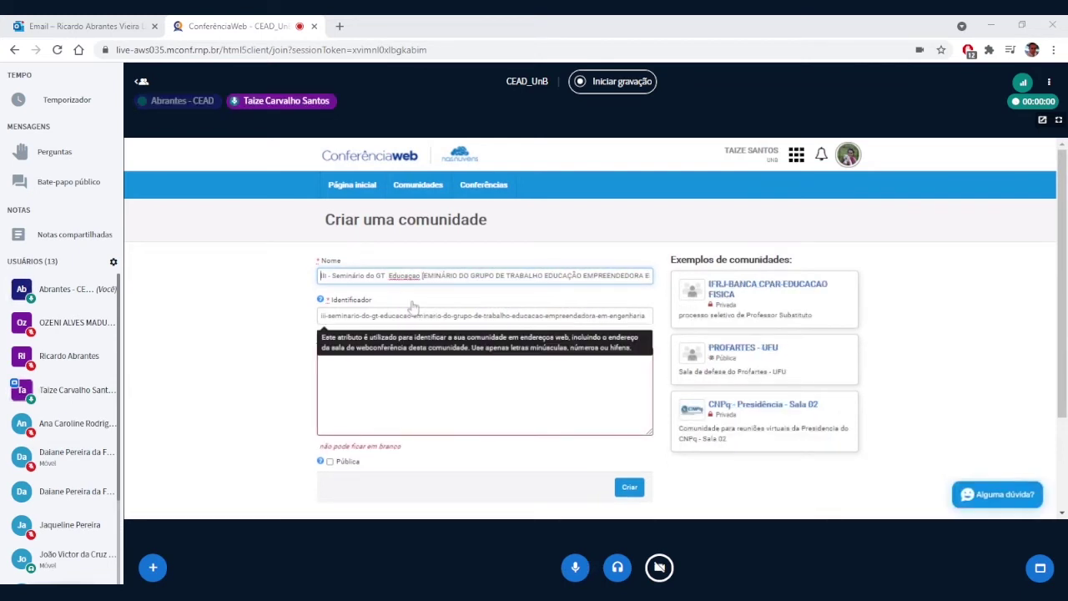
key(Left)
key(Left)
key(BackSpace)
text(ã)
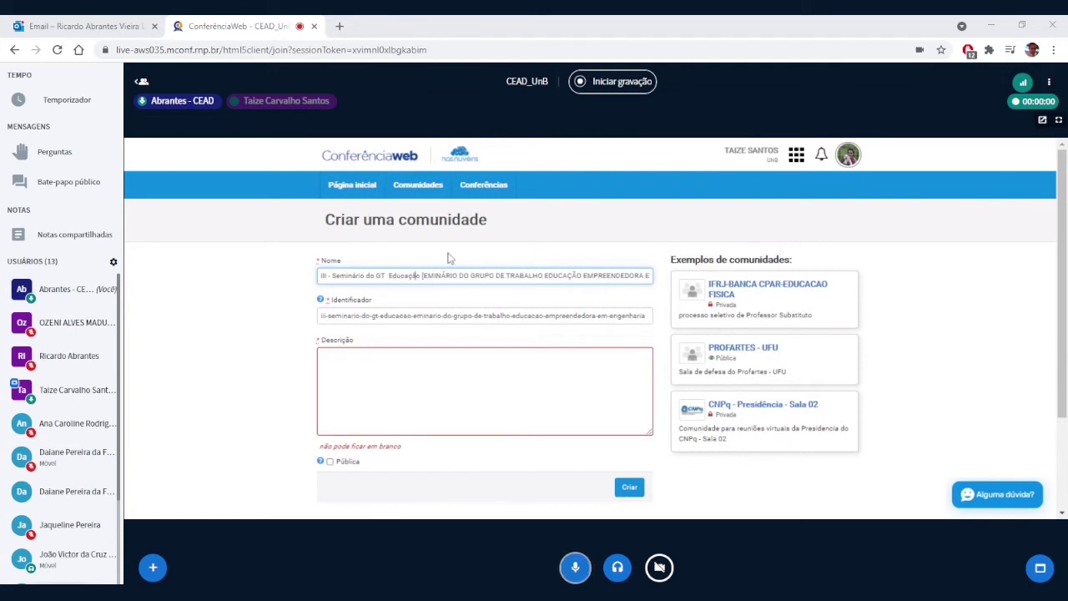
key(Delete)
key(Delete)
key(Delete)
key(Delete)
key(Delete)
key(Delete)
key(Delete)
key(Delete)
key(Delete)
key(Delete)
key(Delete)
key(Delete)
key(Delete)
key(Delete)
key(Delete)
key(Delete)
key(Delete)
key(Delete)
key(Delete)
key(Delete)
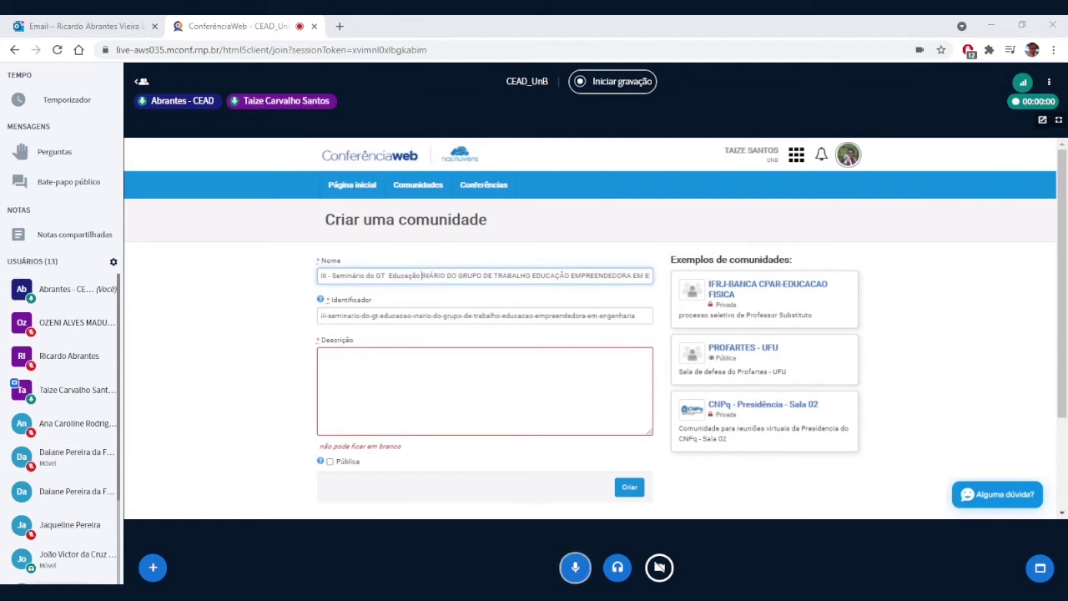
key(Delete)
key(Delete)
key(Delete)
key(Delete)
key(Delete)
key(Delete)
key(Delete)
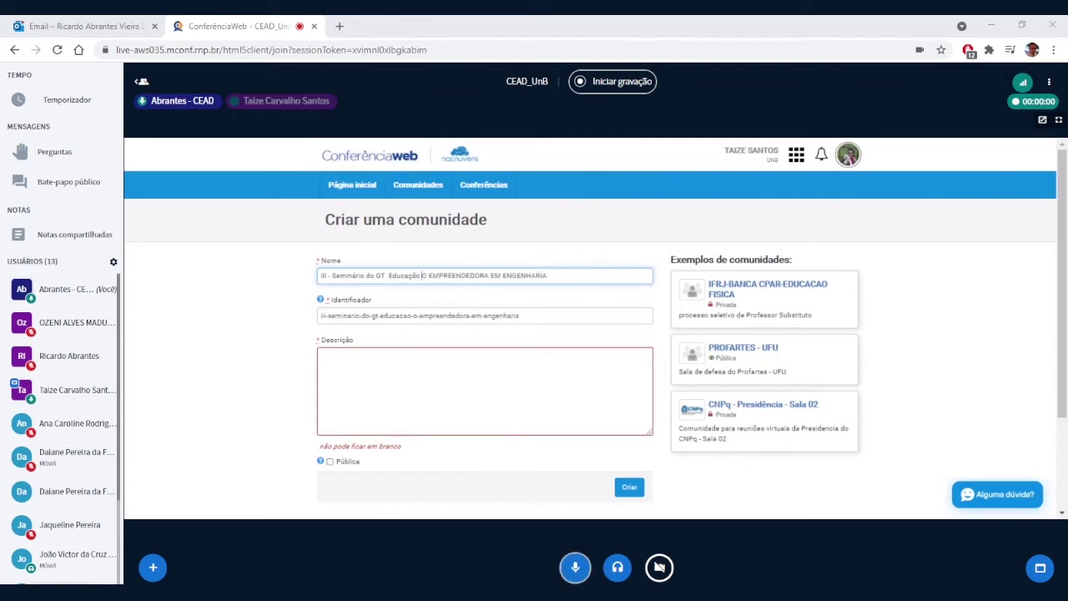
text(Empreende)
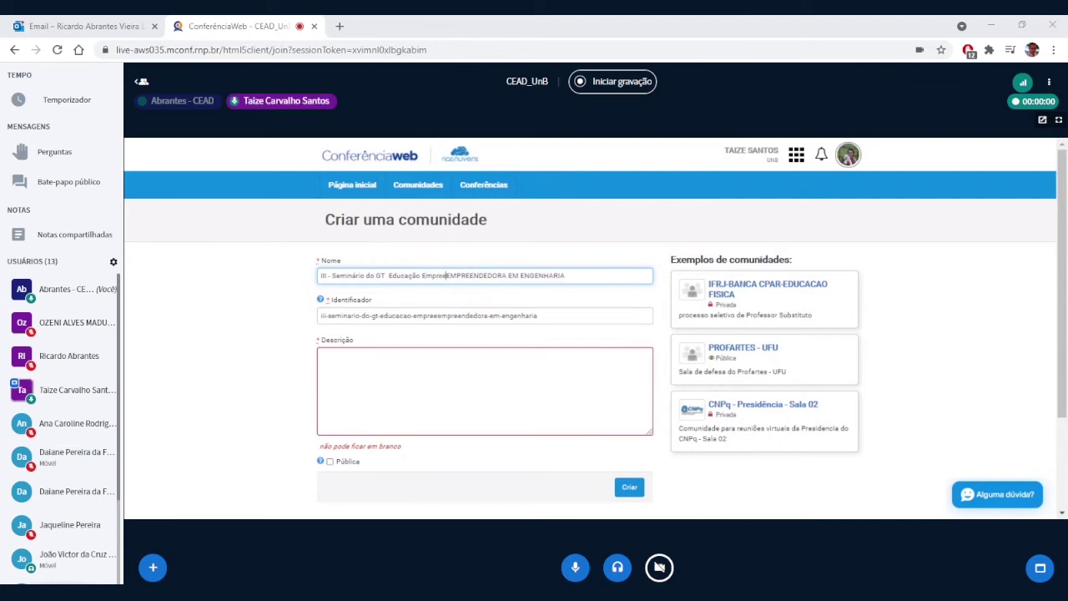
text(dora e)
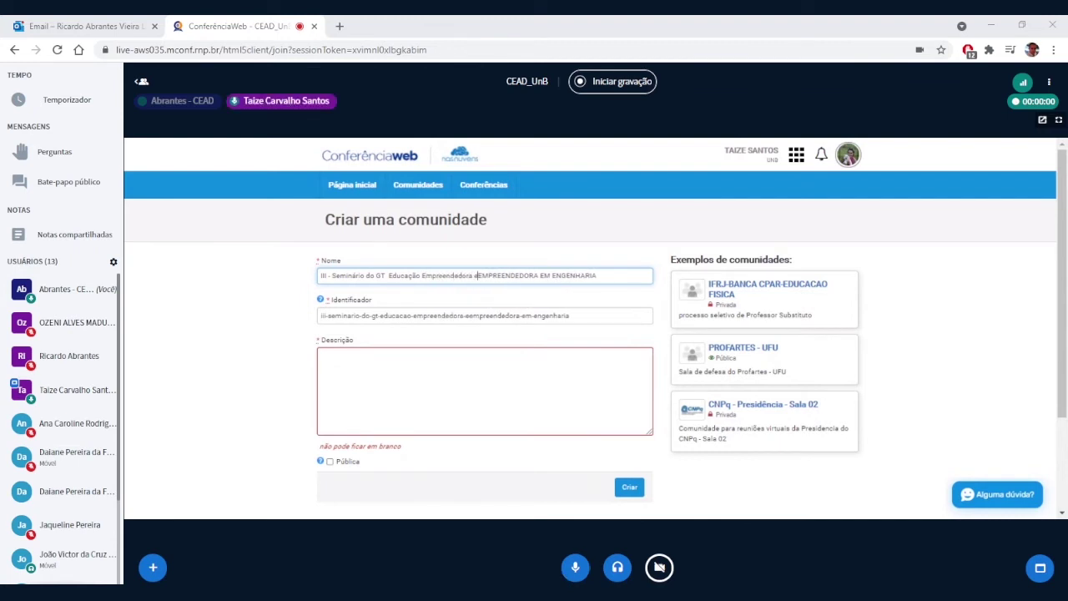
text(m Engenha)
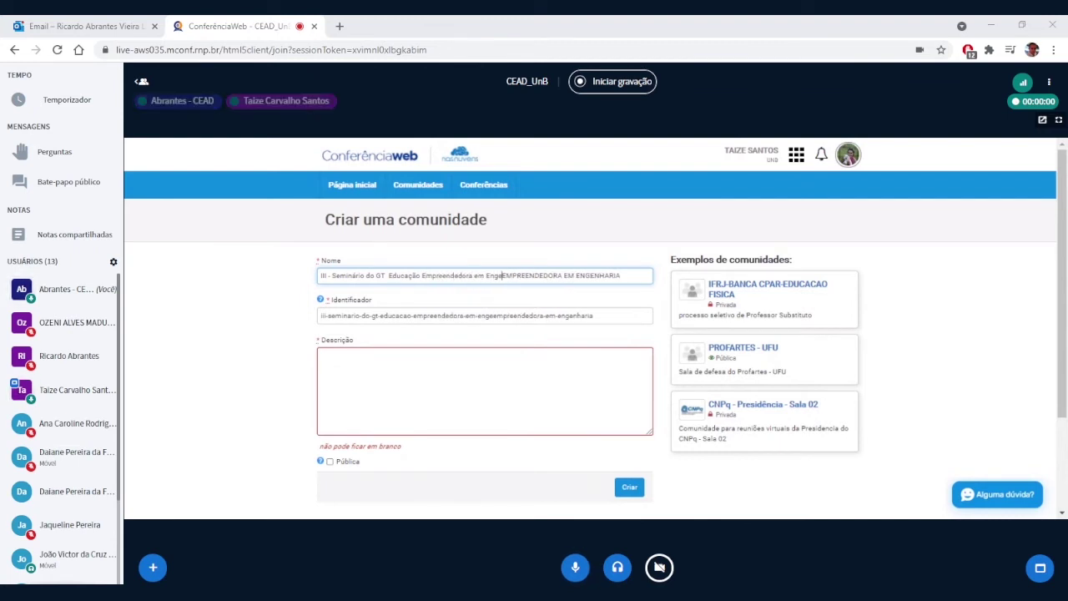
text(ria)
key(Delete)
key(Delete)
key(Delete)
key(Delete)
key(Delete)
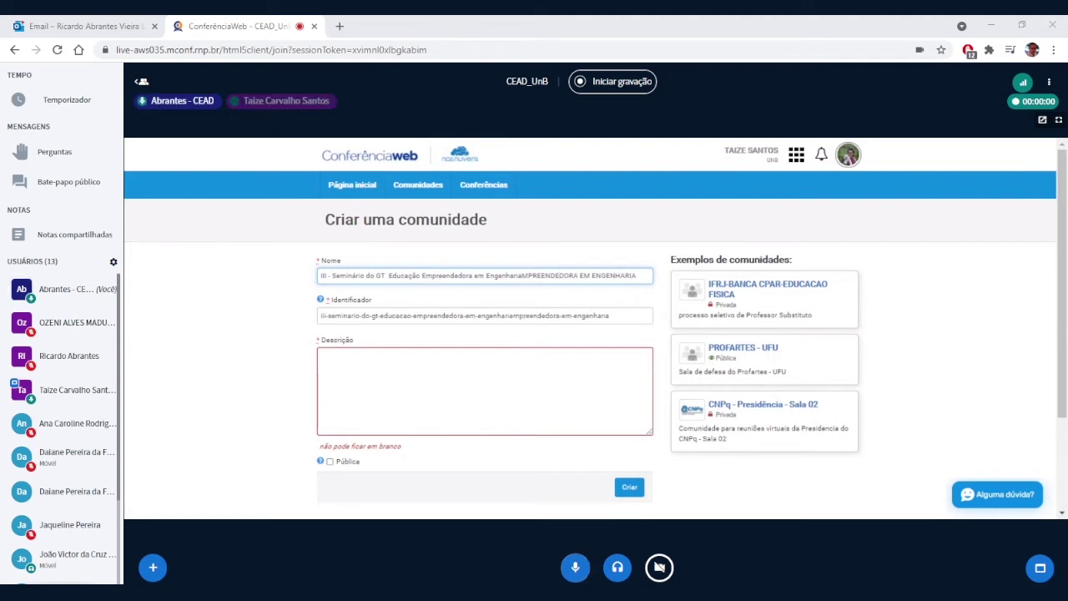
key(Delete)
key(Delete)
key(Delete)
key(Delete)
key(Delete)
key(Delete)
key(Delete)
key(Delete)
key(Delete)
key(Delete)
key(Delete)
key(Delete)
key(Delete)
key(Delete)
key(Delete)
key(Delete)
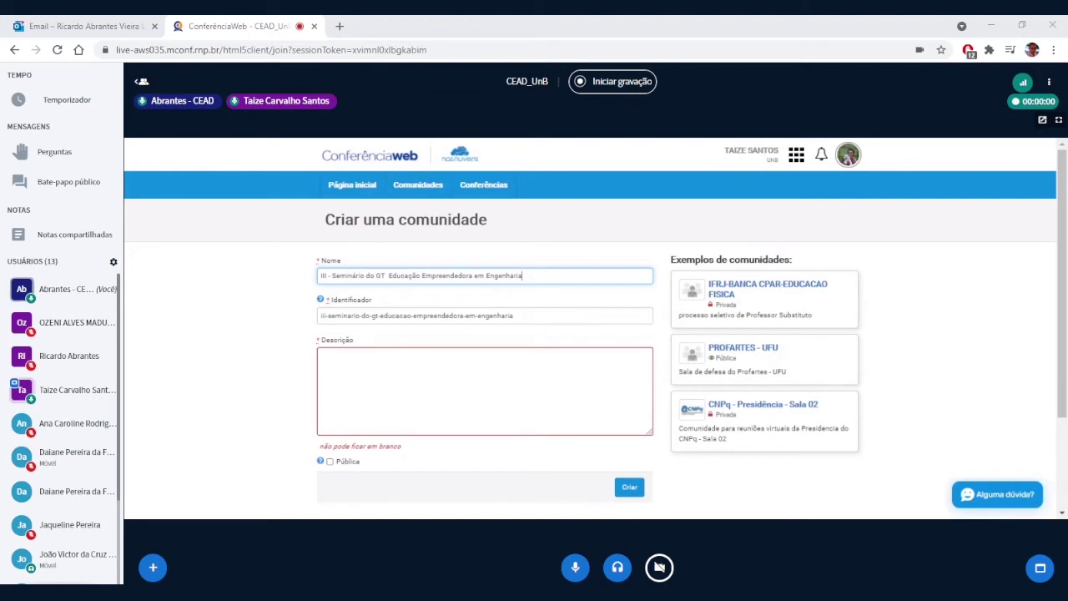
key(ctrl+shift+Left)
key(ctrl+shift+Left)
key(ctrl+shift+Left)
key(ctrl+shift+Left)
key(ctrl+shift+Left)
key(ctrl+shift+Left)
key(ctrl+shift+Left)
key(ctrl+shift+Left)
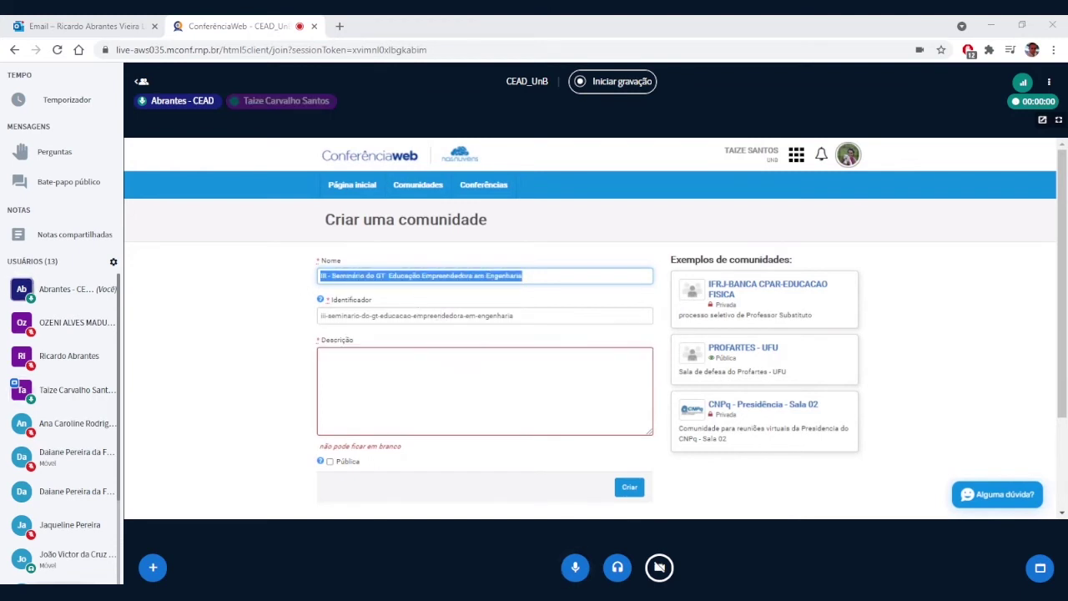
Step: Review the identifier field and create the private community with Criar
key(Tab)
key(End)
key(ctrl+shift+Left)
key(ctrl+shift+Left)
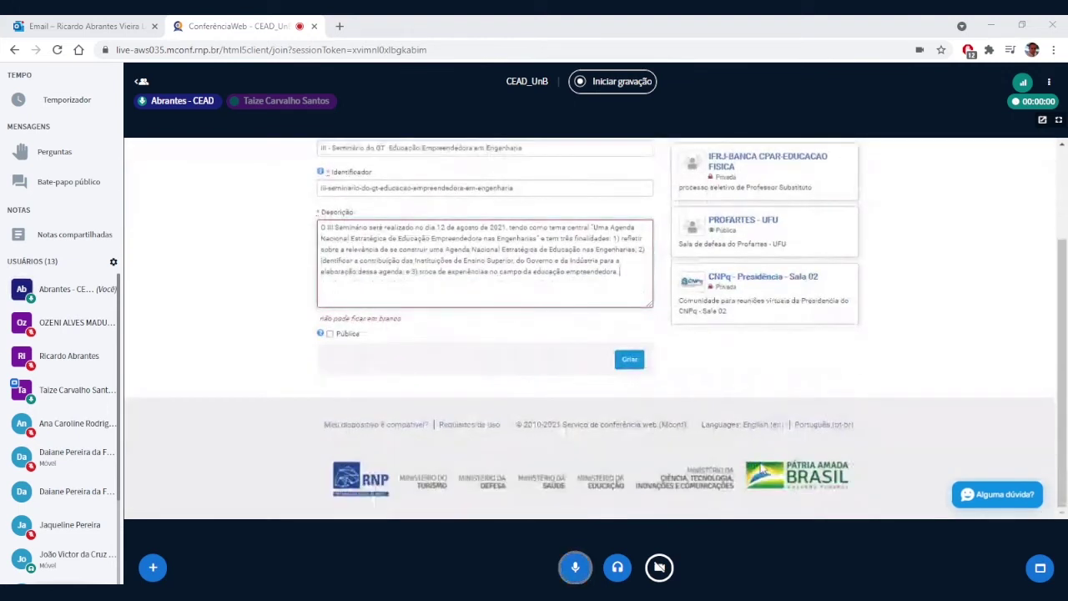
click(620, 366)
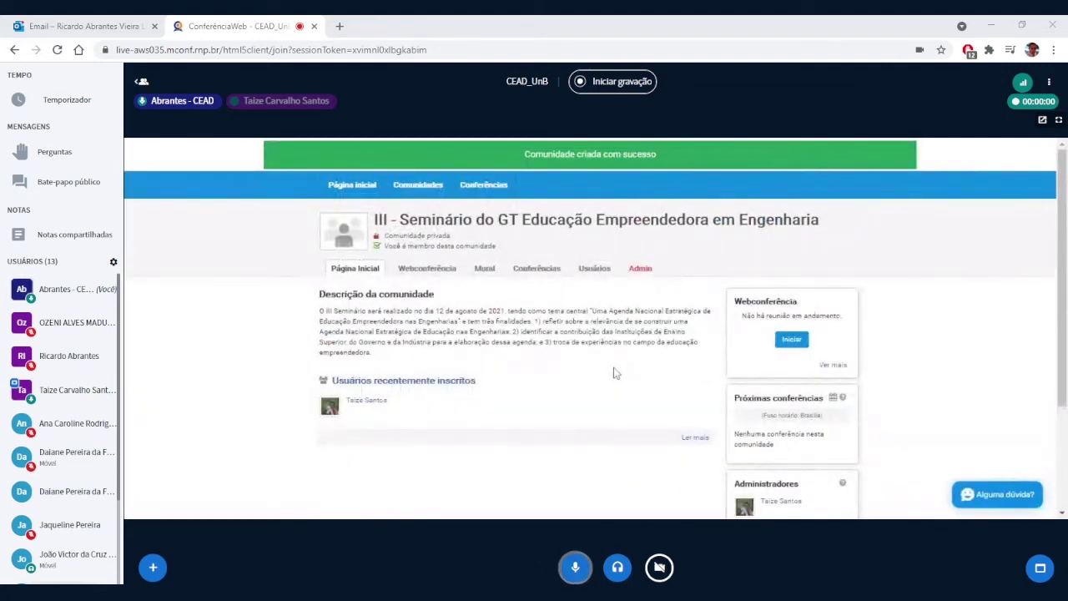
Step: Scroll the community's Admin page to review its administrators and admissions
scroll(613, 373, down, 3)
scroll(613, 373, up, 3)
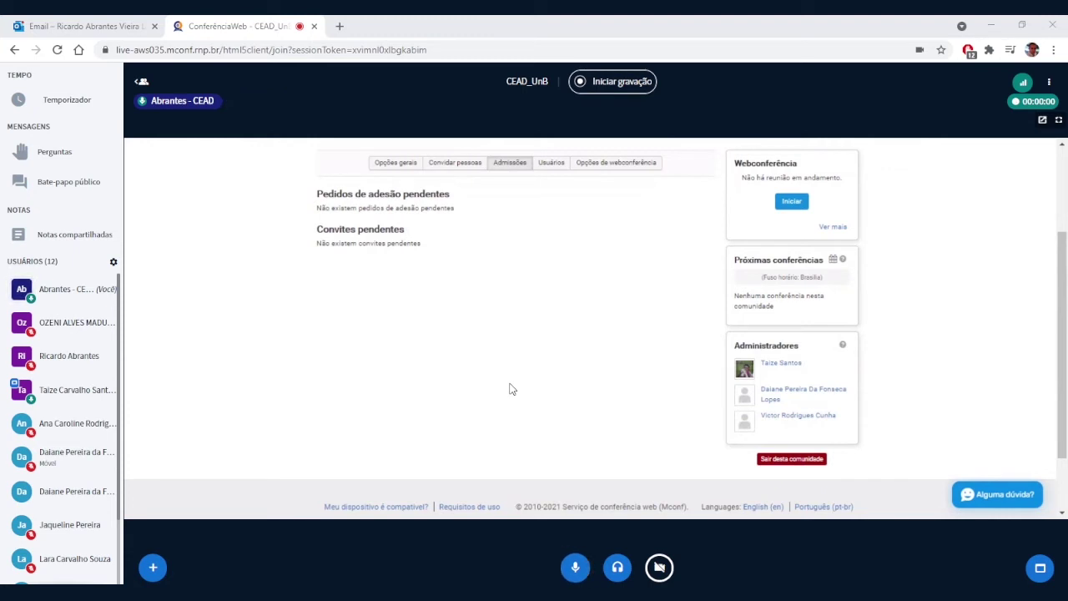
Step: Scroll up the community home page to see its description and recently joined members
scroll(512, 389, up, 2)
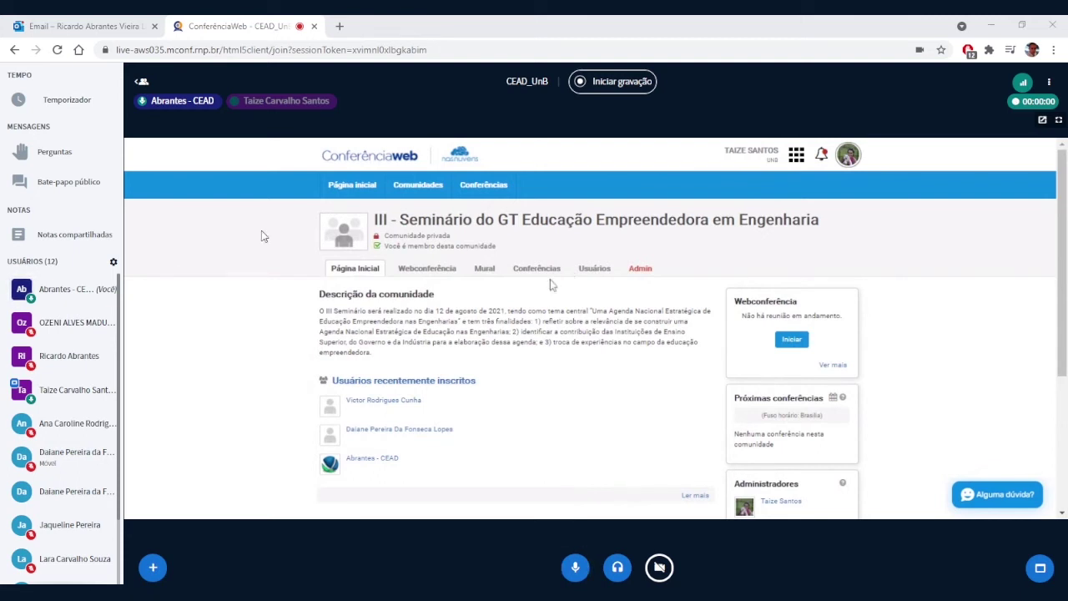
Step: Become presenter yourself and share the whole Tela 1 screen
click(41, 289)
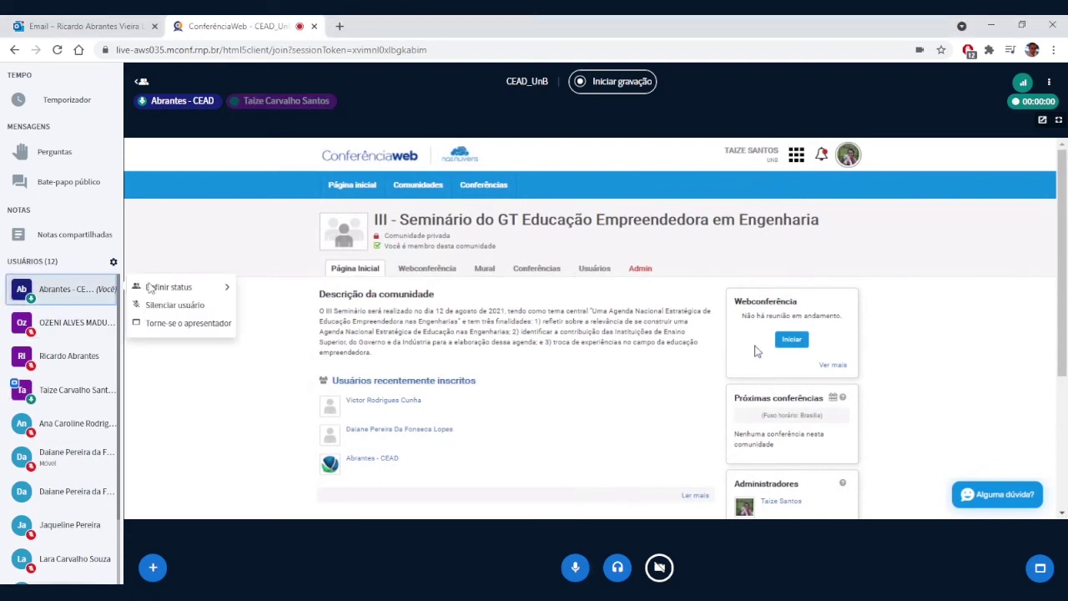
click(184, 327)
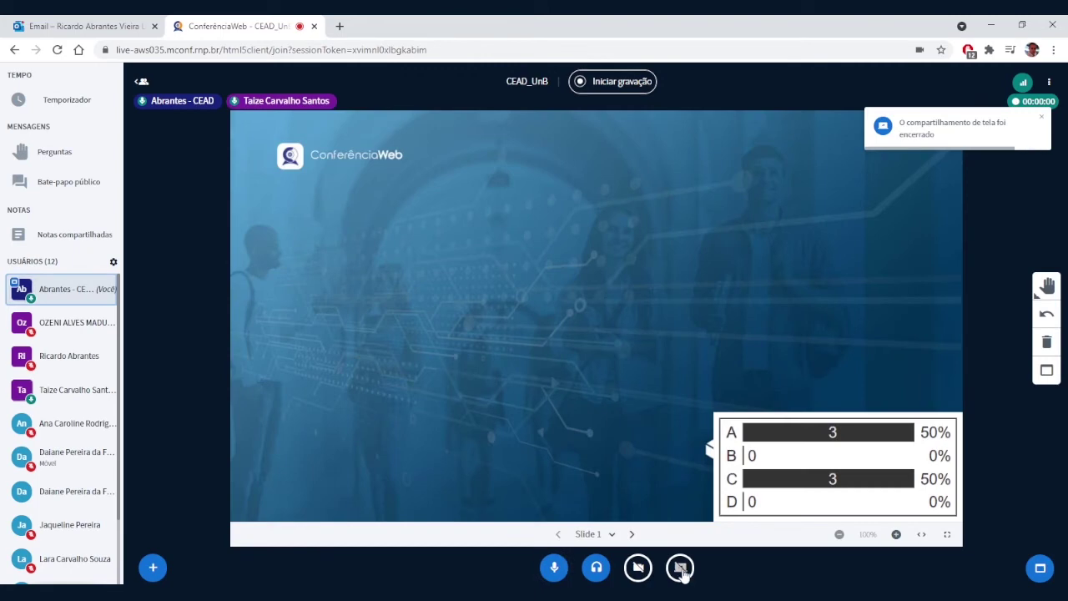
click(680, 567)
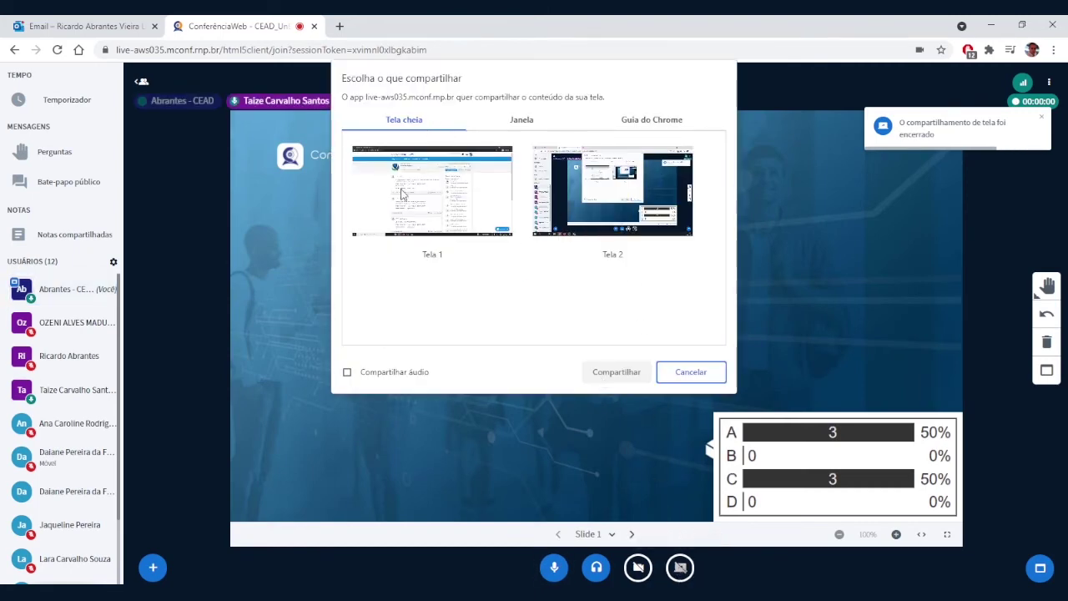
click(432, 238)
click(618, 372)
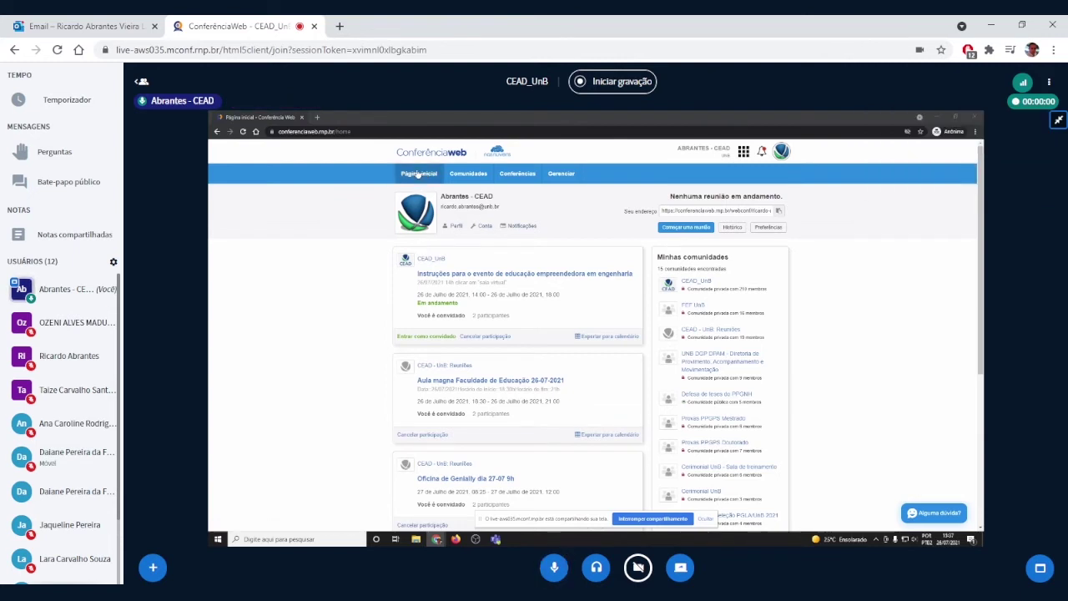
Step: Open the CEAD_UnB community's Conferências tab and choose Agendar uma conferência
click(417, 175)
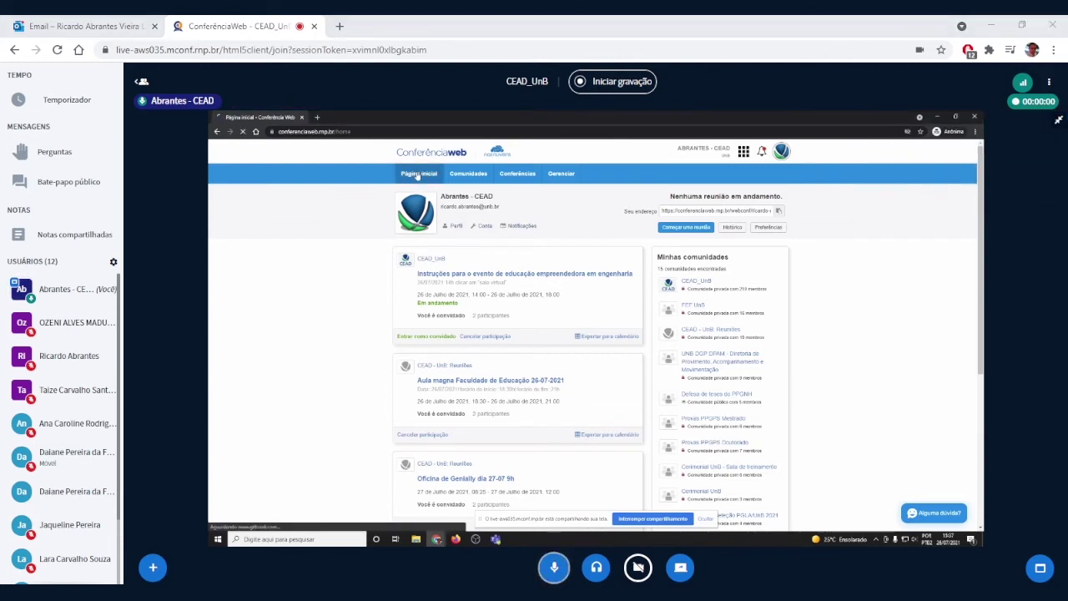
click(697, 284)
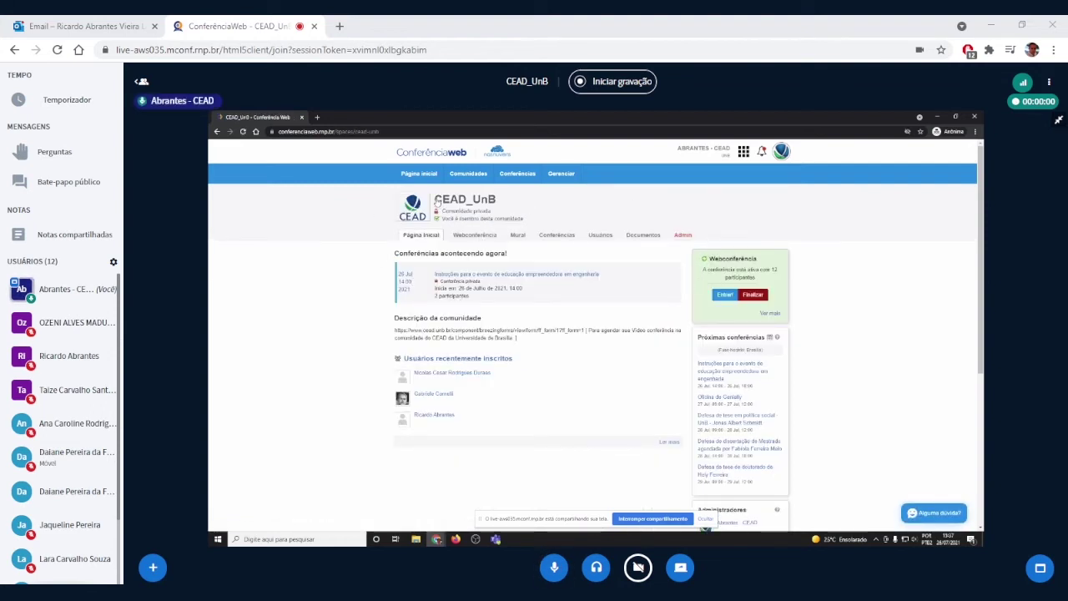
drag(451, 201, 457, 200)
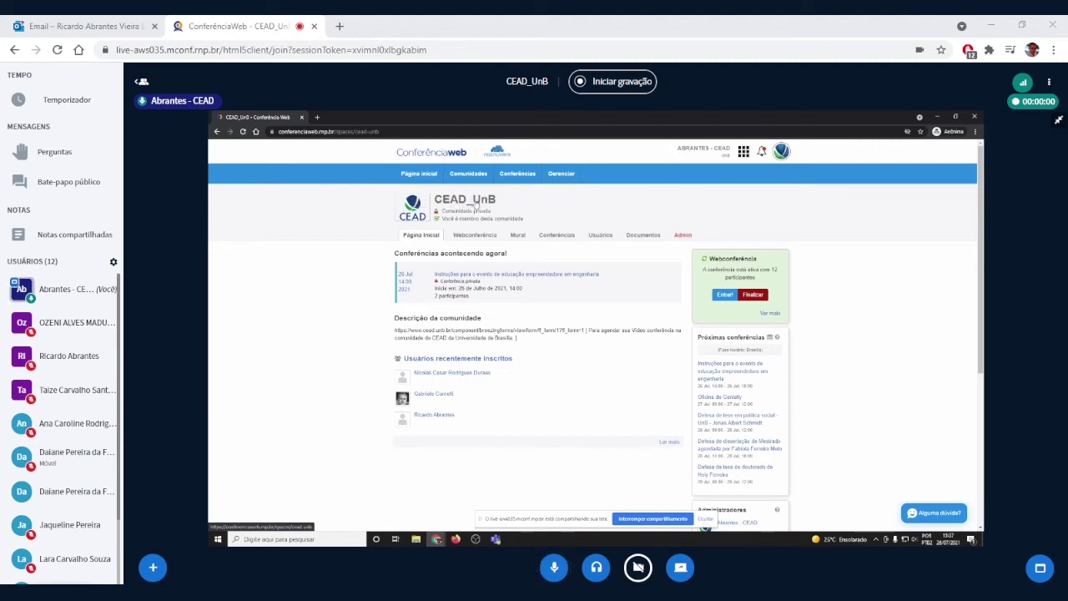
click(557, 235)
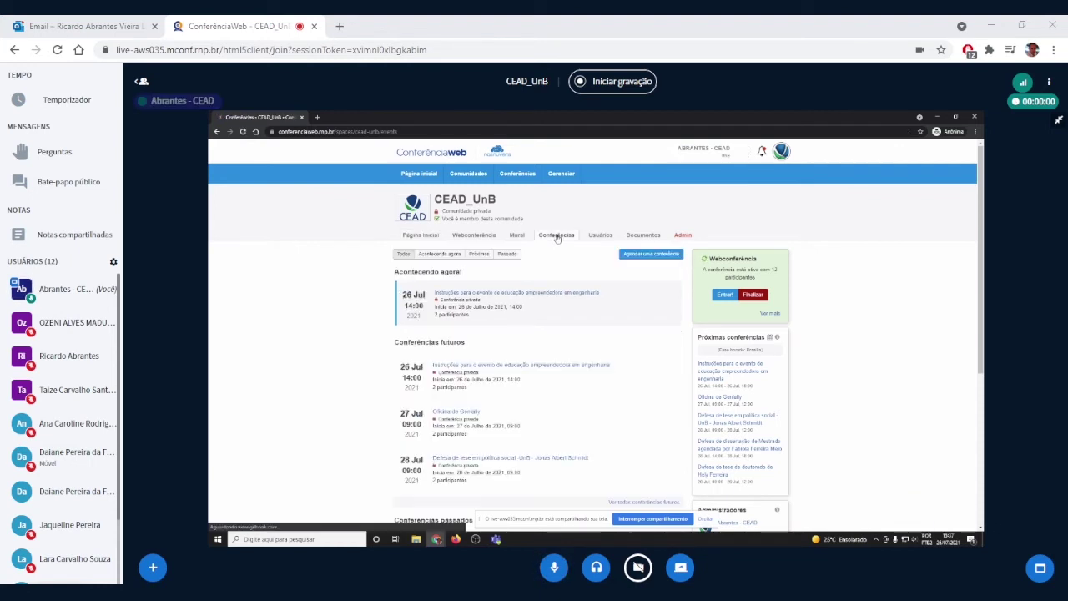
click(648, 257)
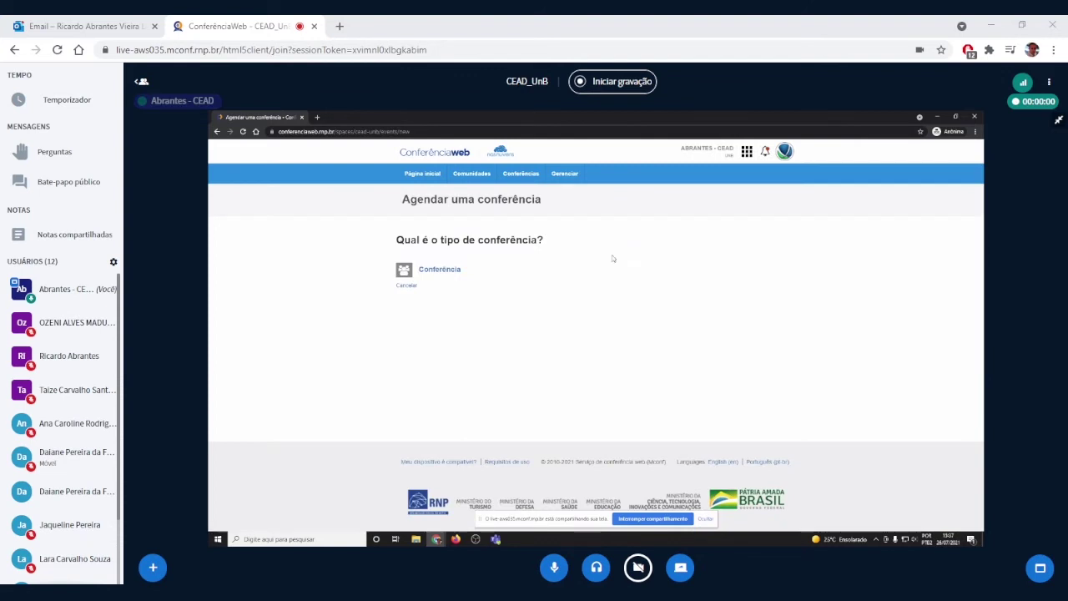
Step: Pick the regular conference type, name it 'agendamento de teste para instruções', and add a test description
click(436, 271)
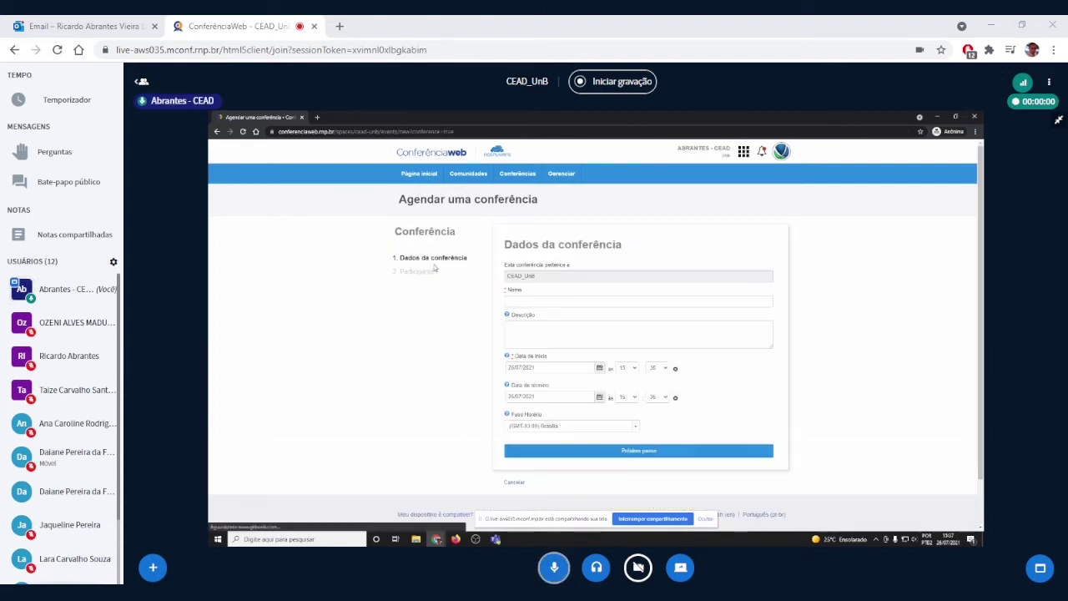
click(540, 301)
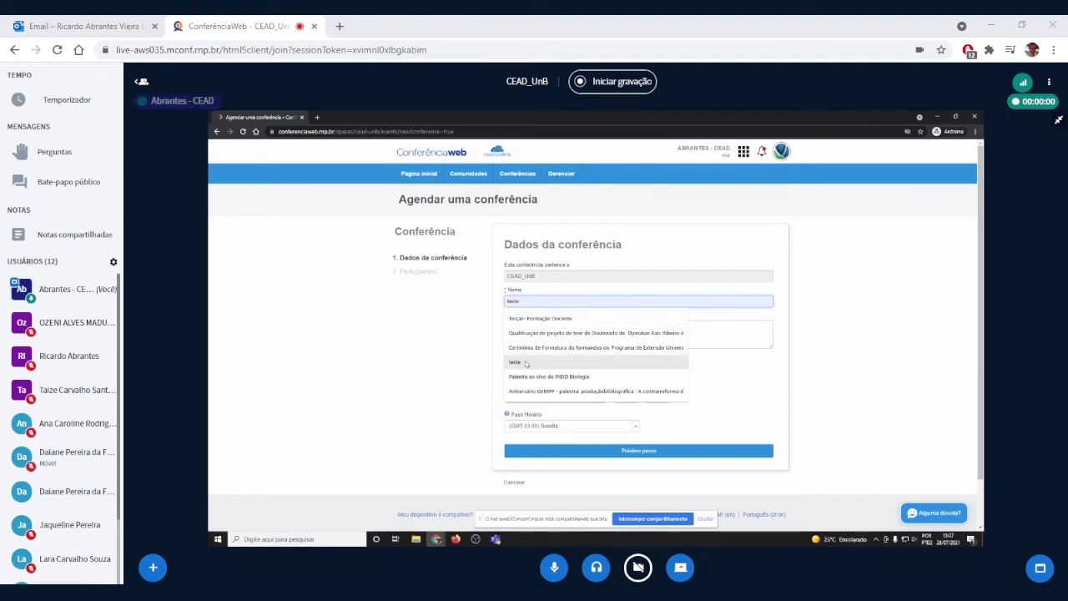
click(526, 363)
click(541, 299)
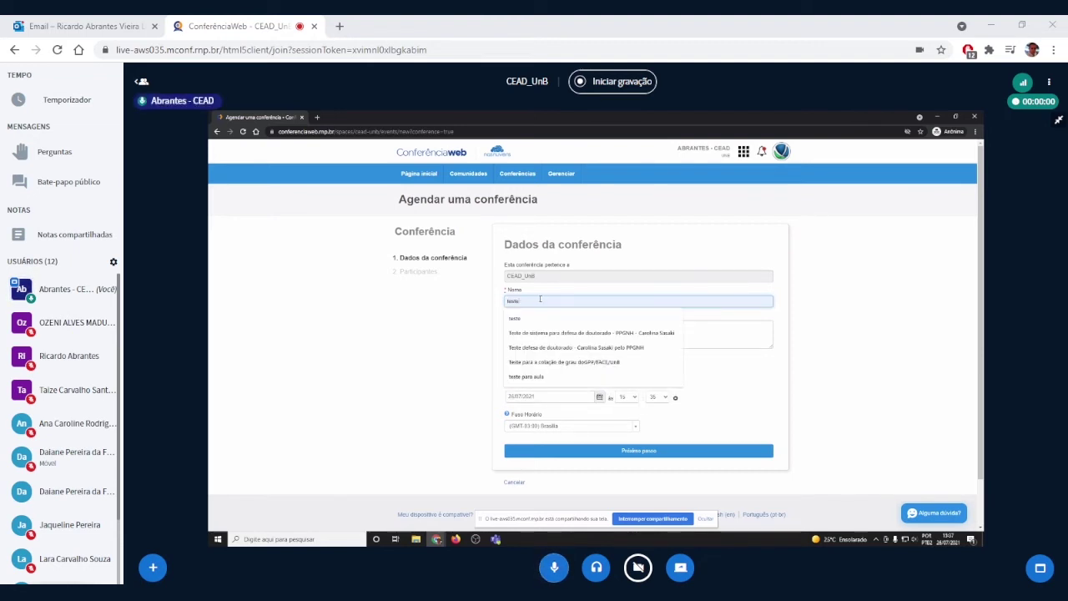
drag(527, 301, 498, 302)
text(ei)
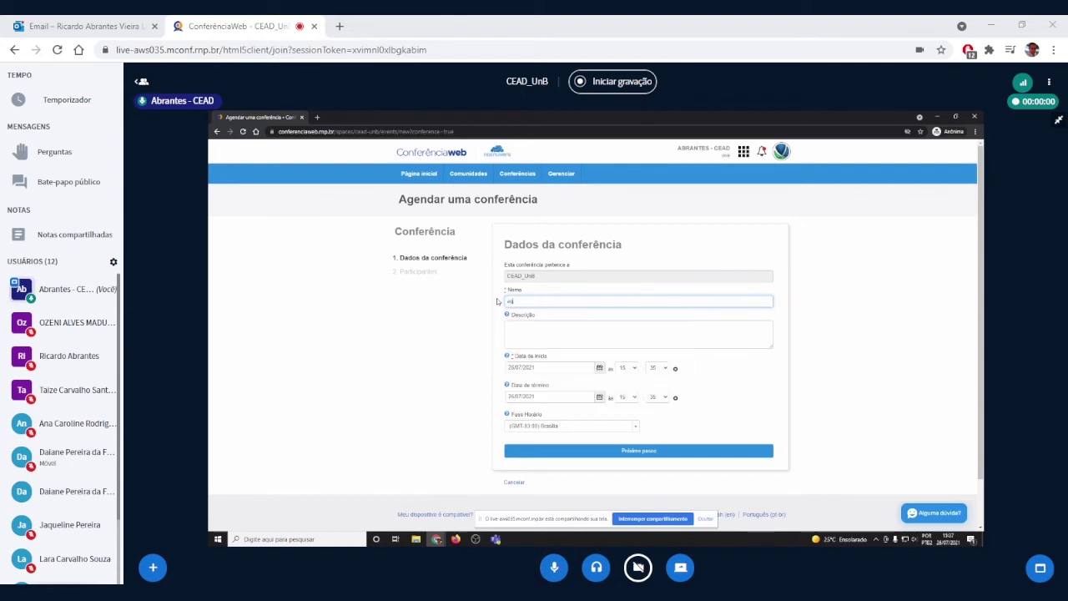
text(endamento de)
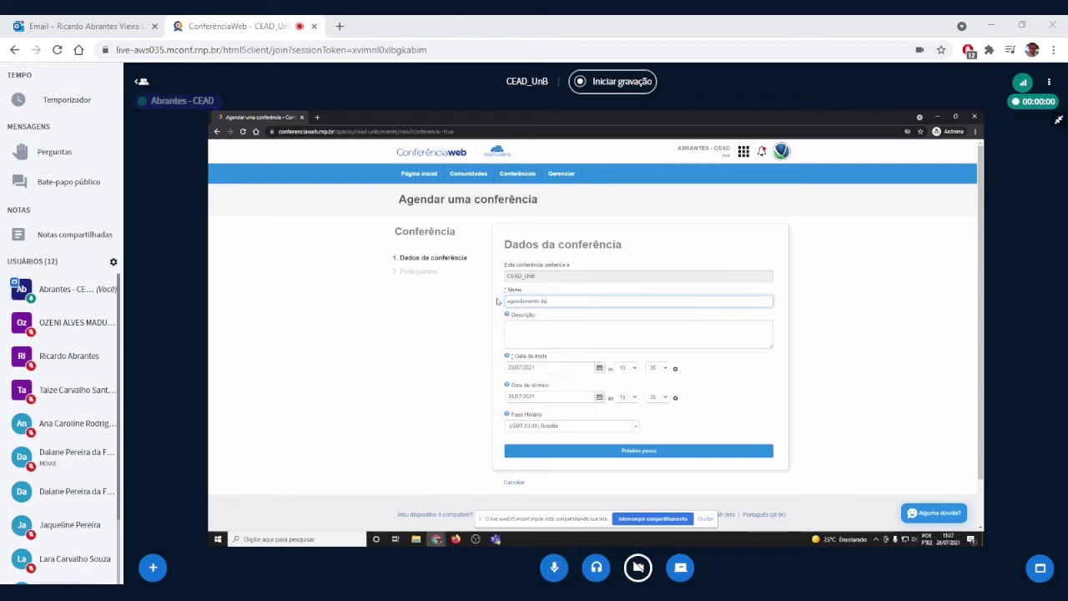
text( te)
text(s))
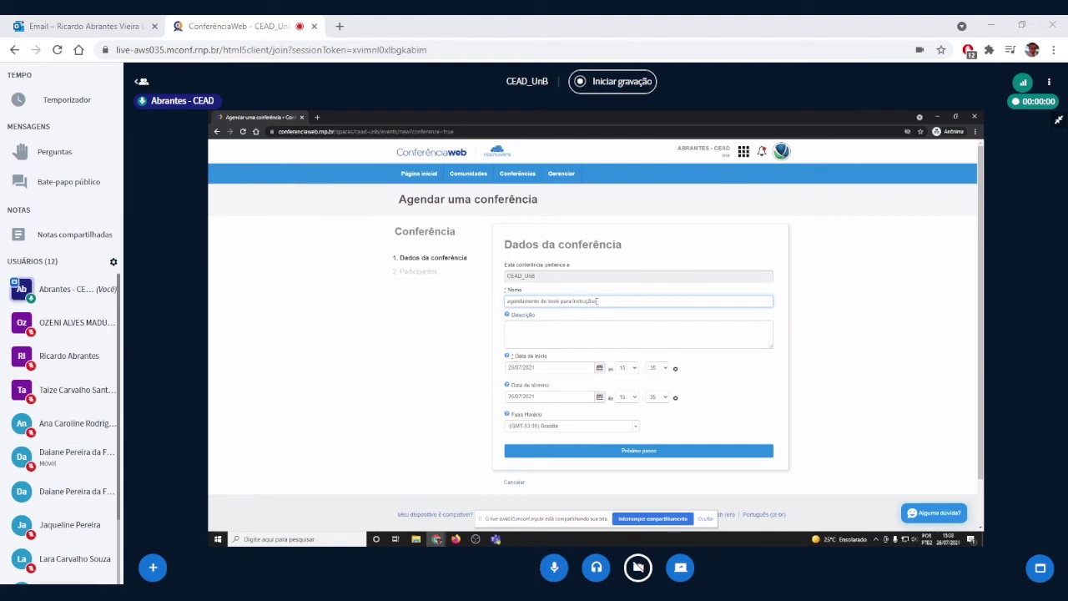
drag(596, 301, 523, 303)
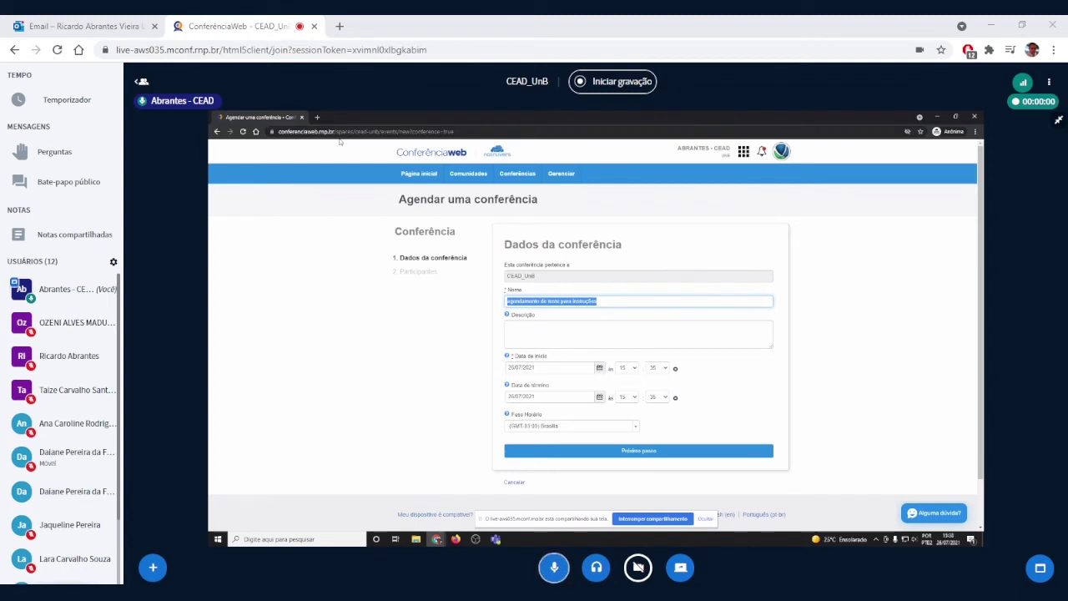
click(605, 302)
click(553, 332)
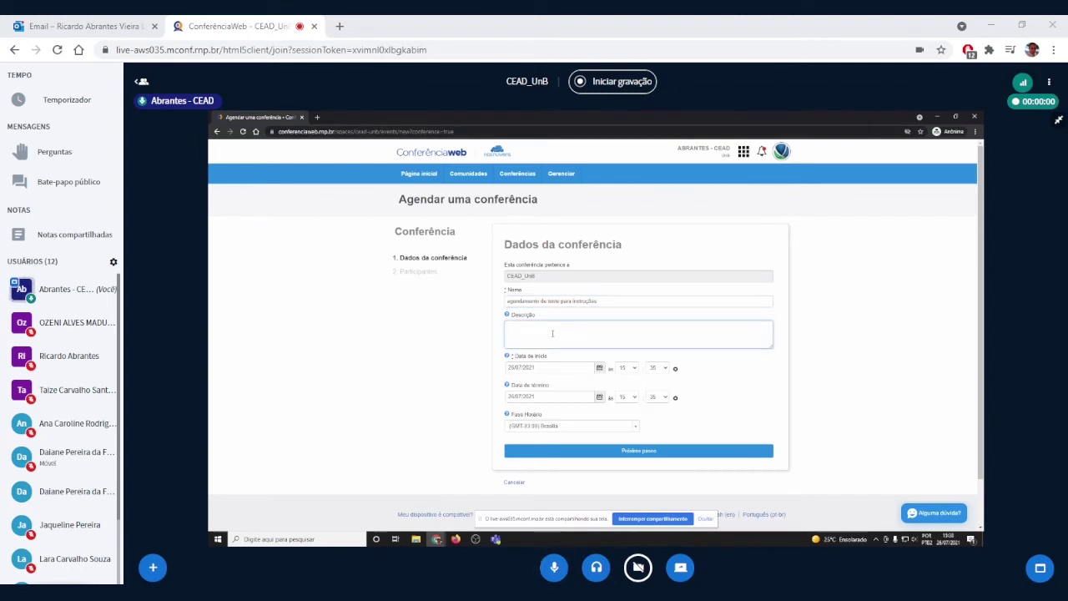
text(teste)
Step: Set start and end to 27/07/2021, 15:45 to 18:00, and continue to Participantes
click(565, 367)
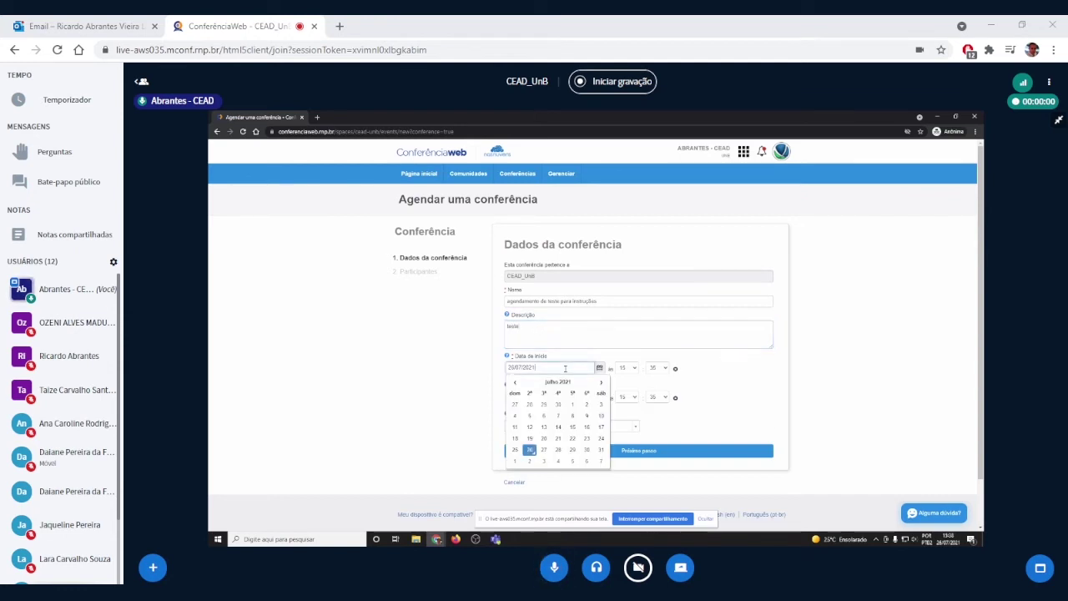
click(541, 450)
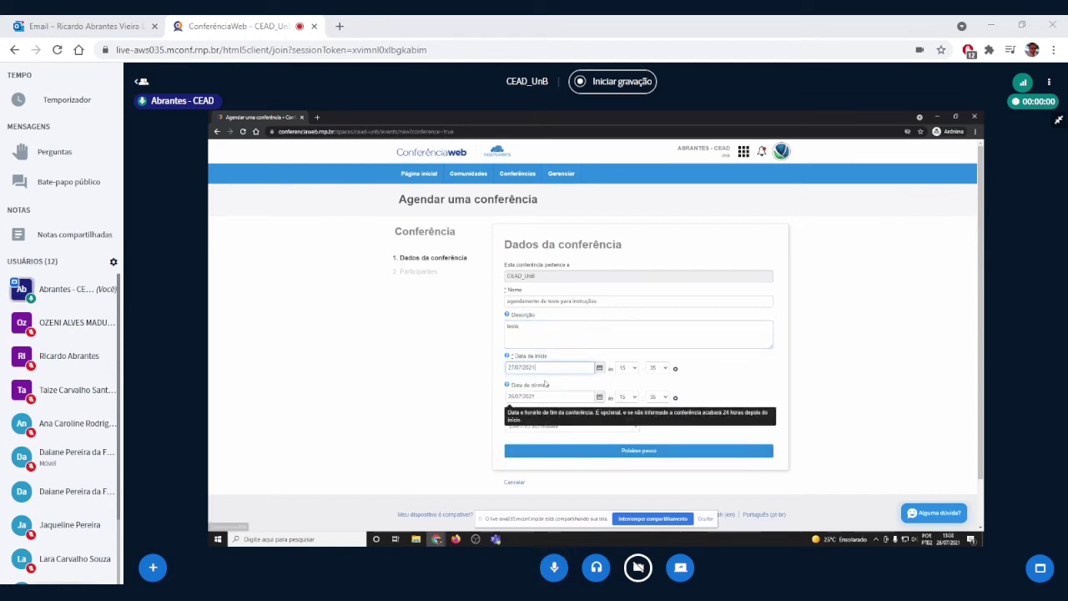
click(548, 396)
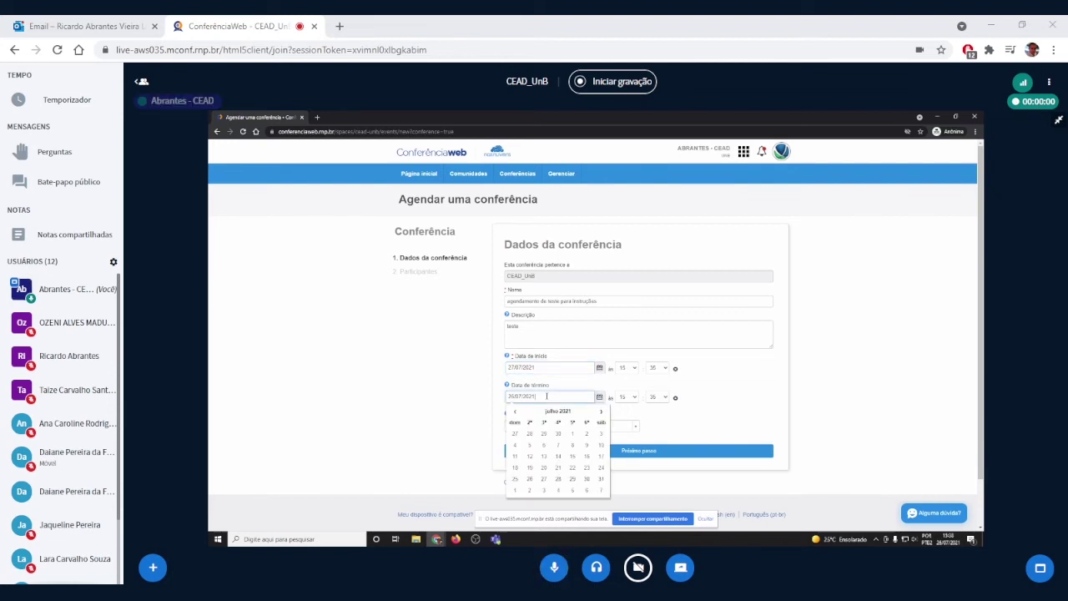
click(543, 480)
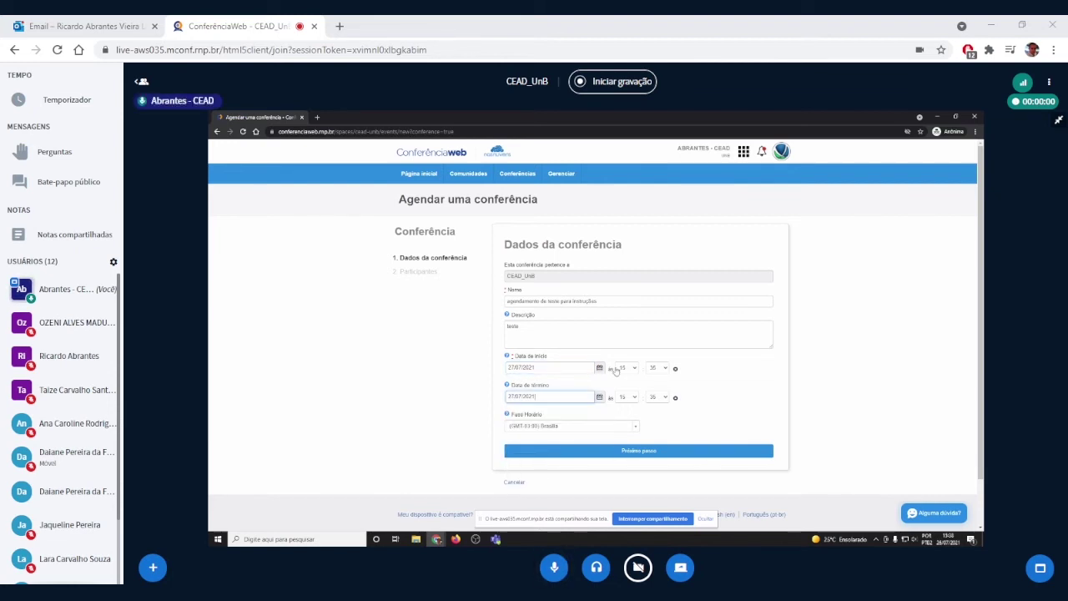
click(658, 369)
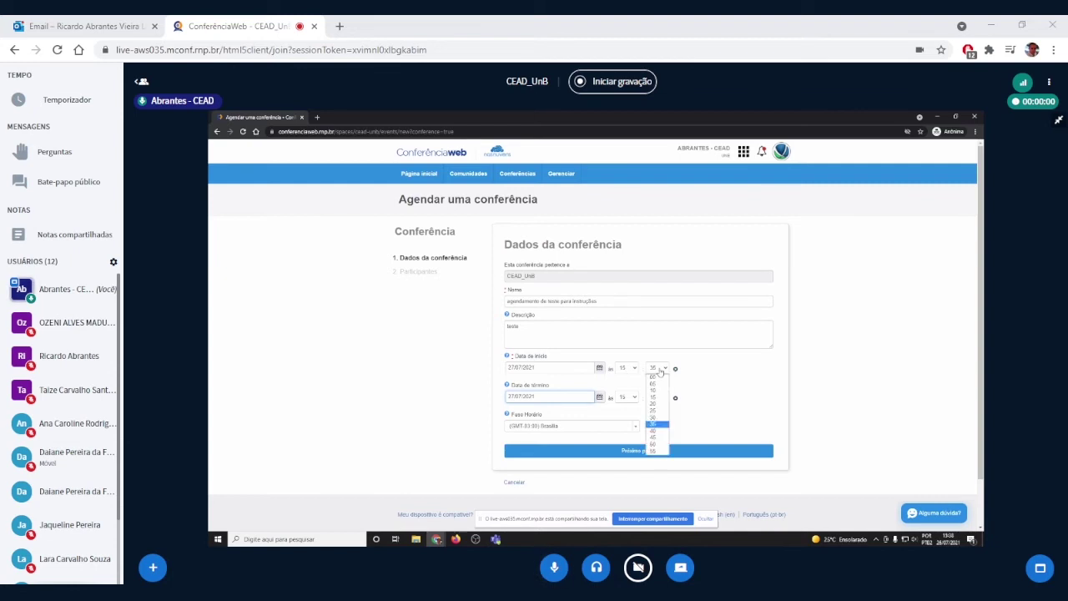
click(656, 438)
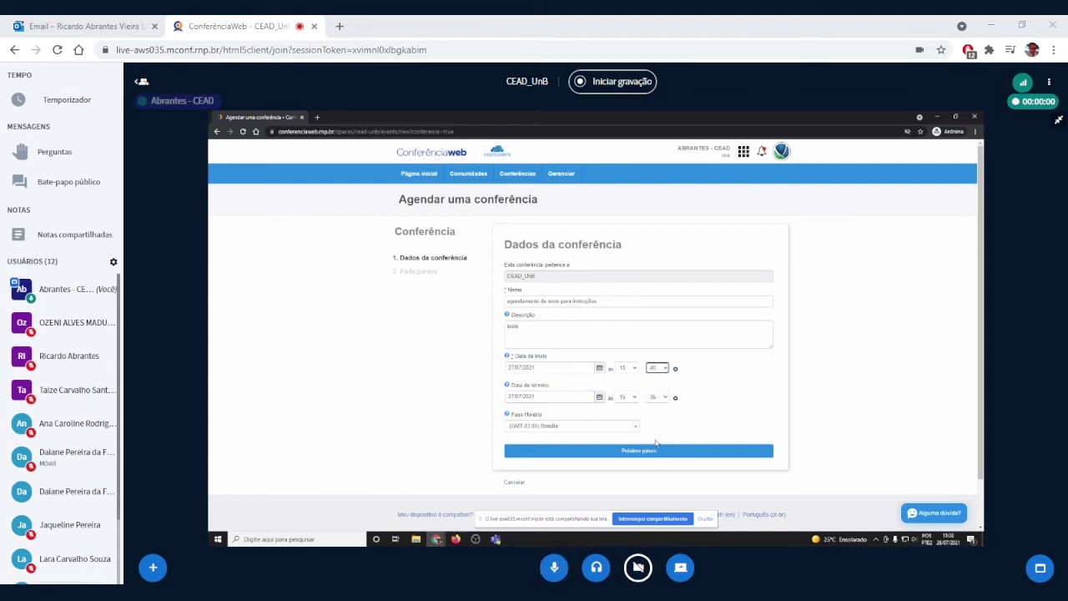
click(632, 398)
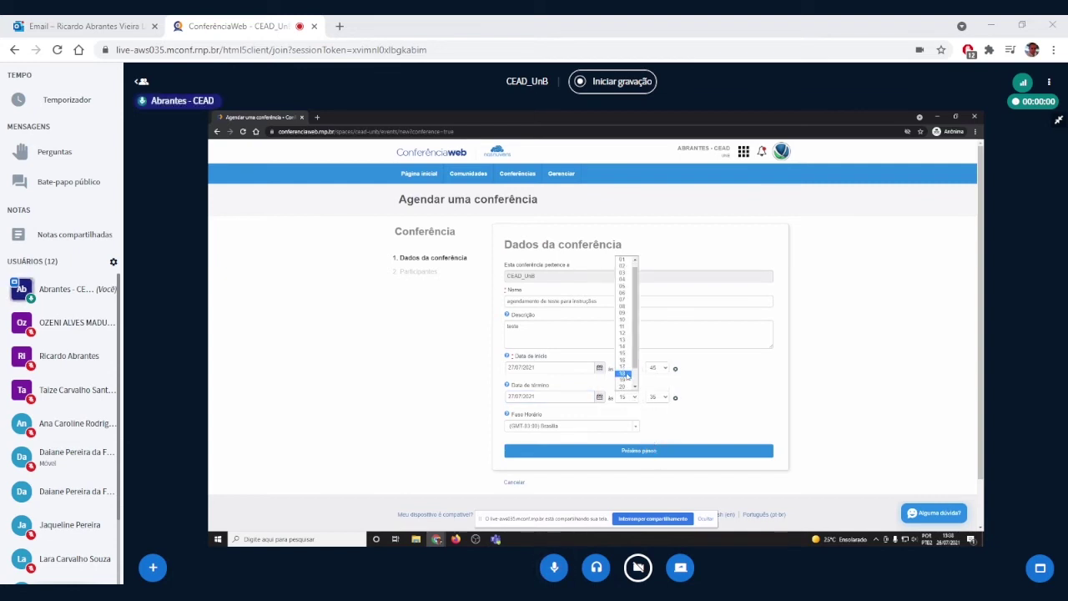
click(623, 370)
click(655, 398)
click(655, 408)
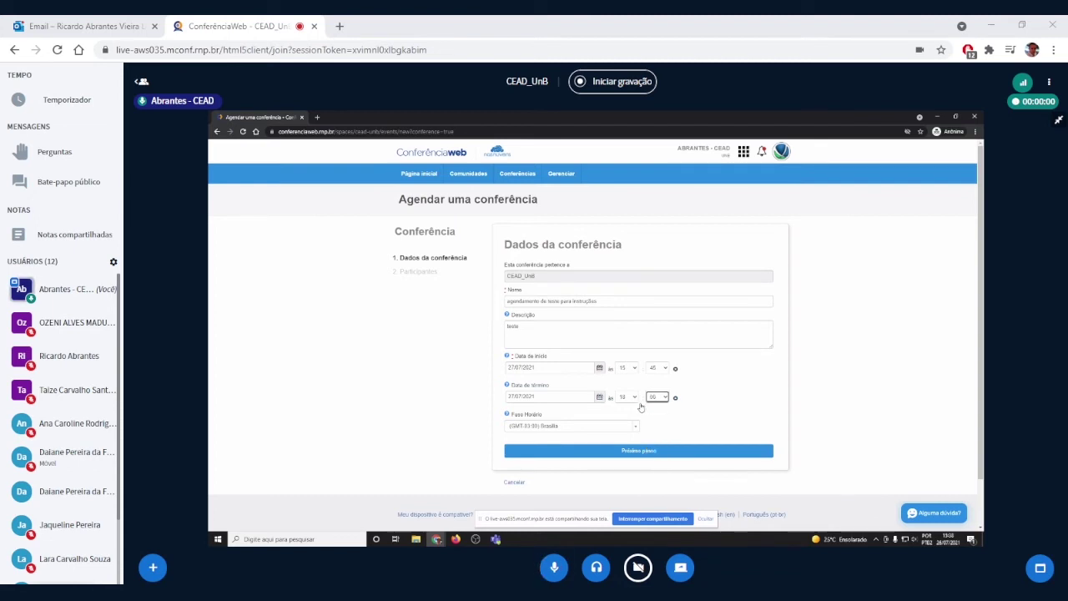
click(634, 452)
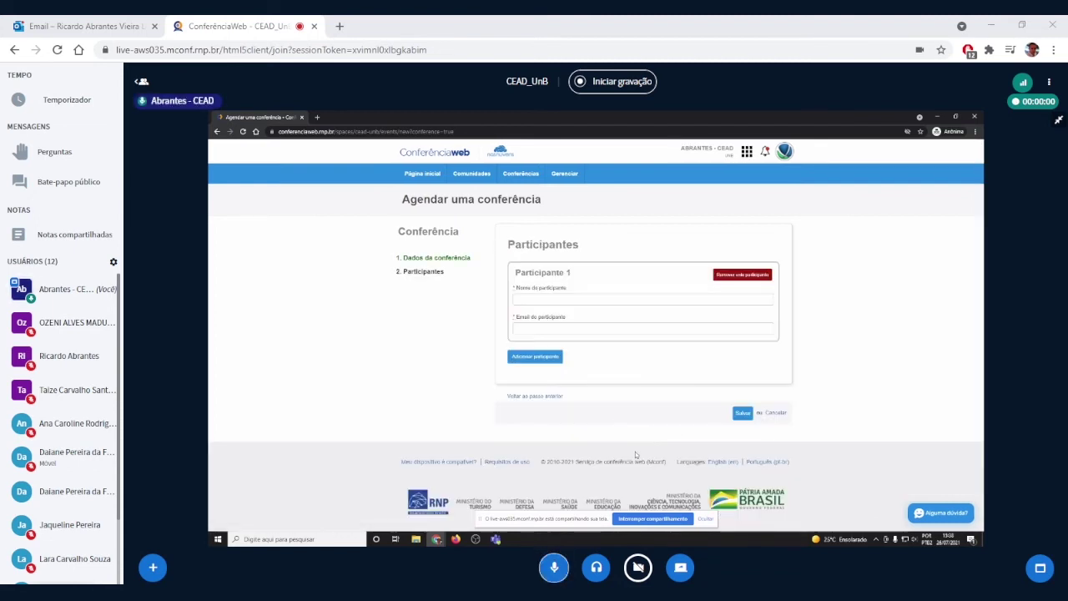
Step: Fill the participant's name and e-mail from suggestions, then swap in a different suggested e-mail
click(549, 304)
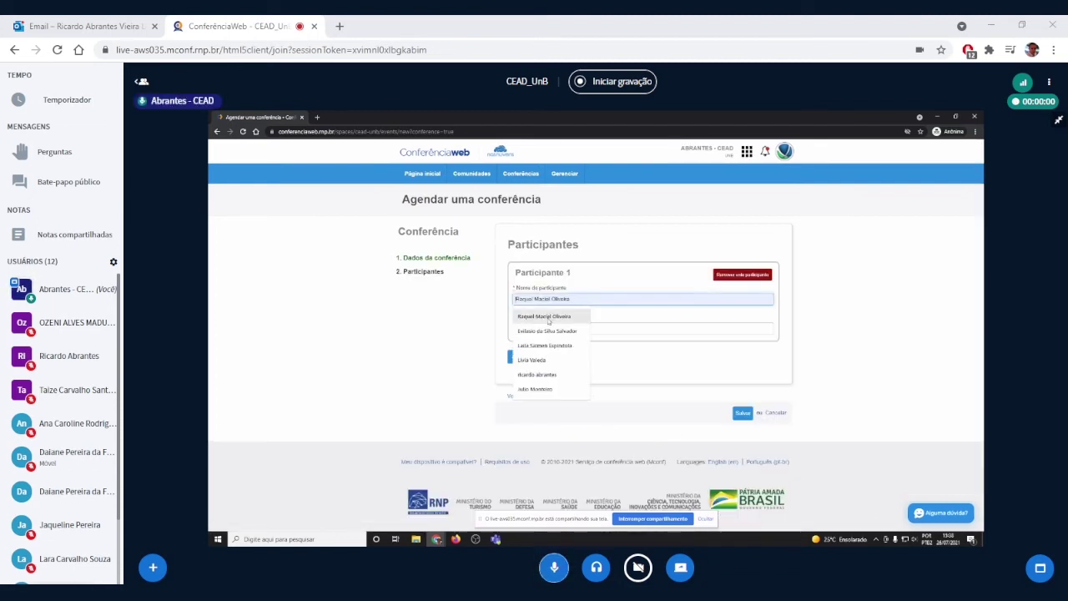
click(541, 322)
click(540, 327)
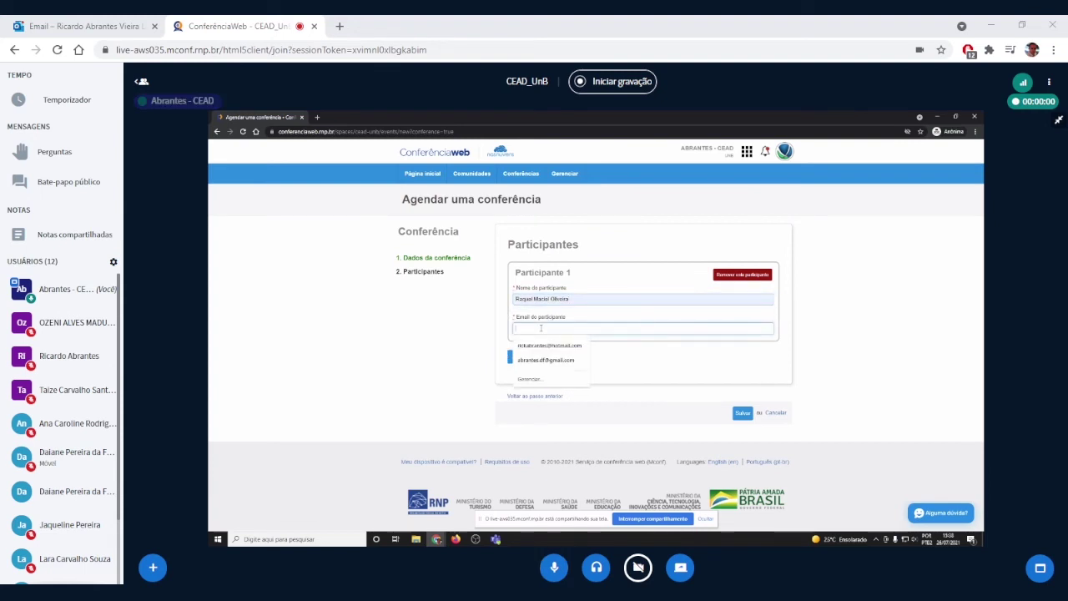
click(549, 345)
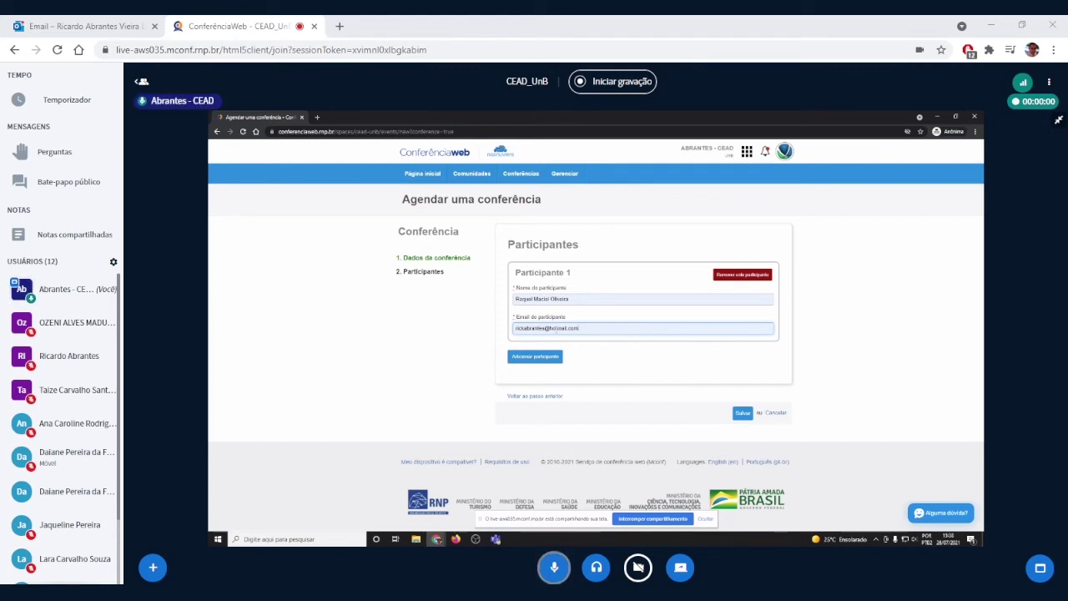
click(593, 326)
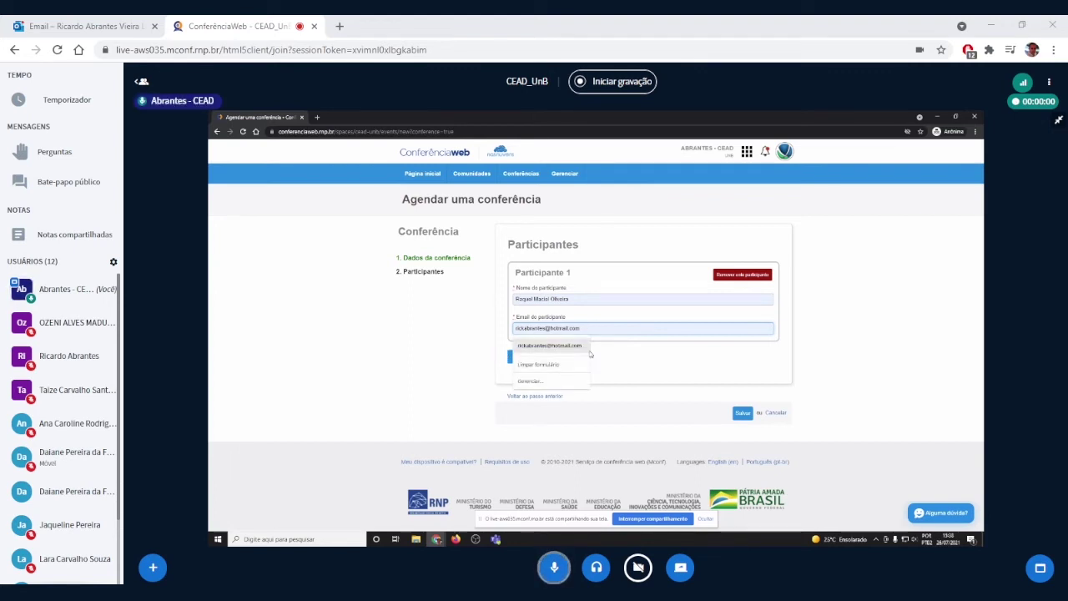
drag(592, 328, 505, 334)
key(BackSpace)
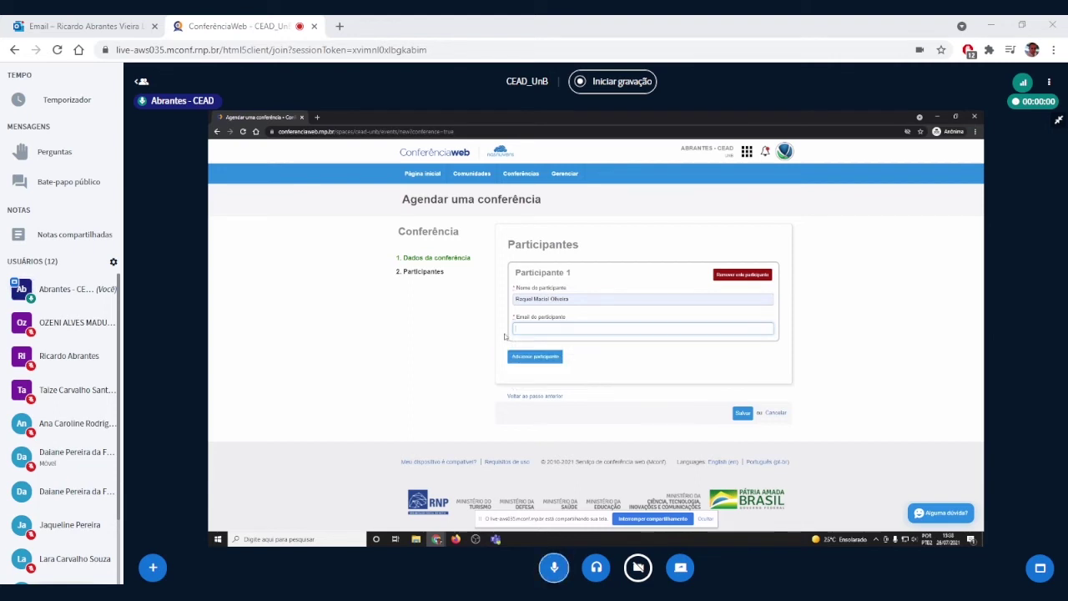
click(524, 327)
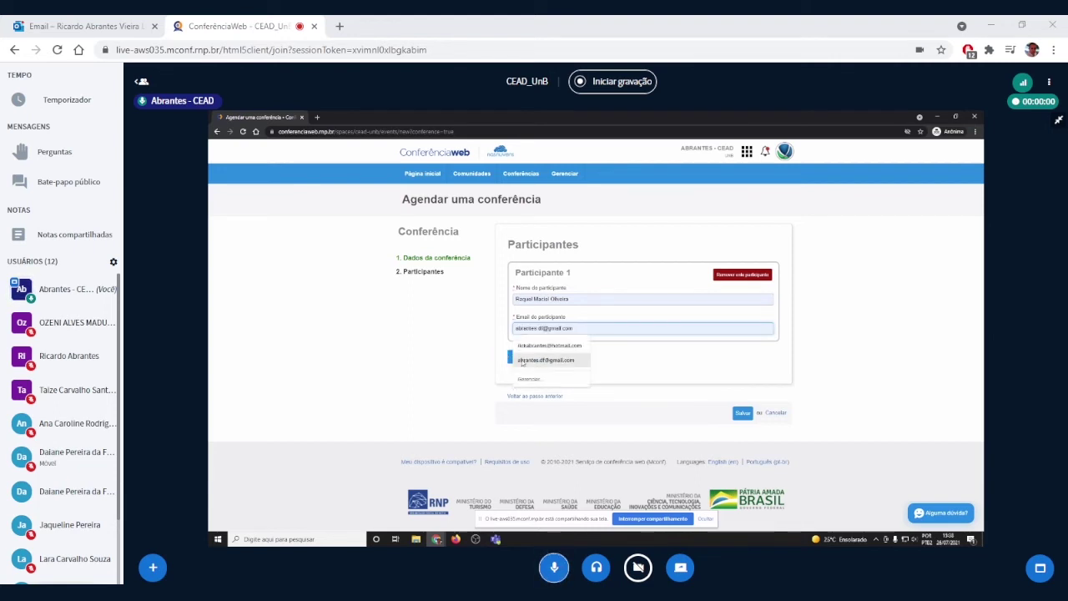
click(546, 360)
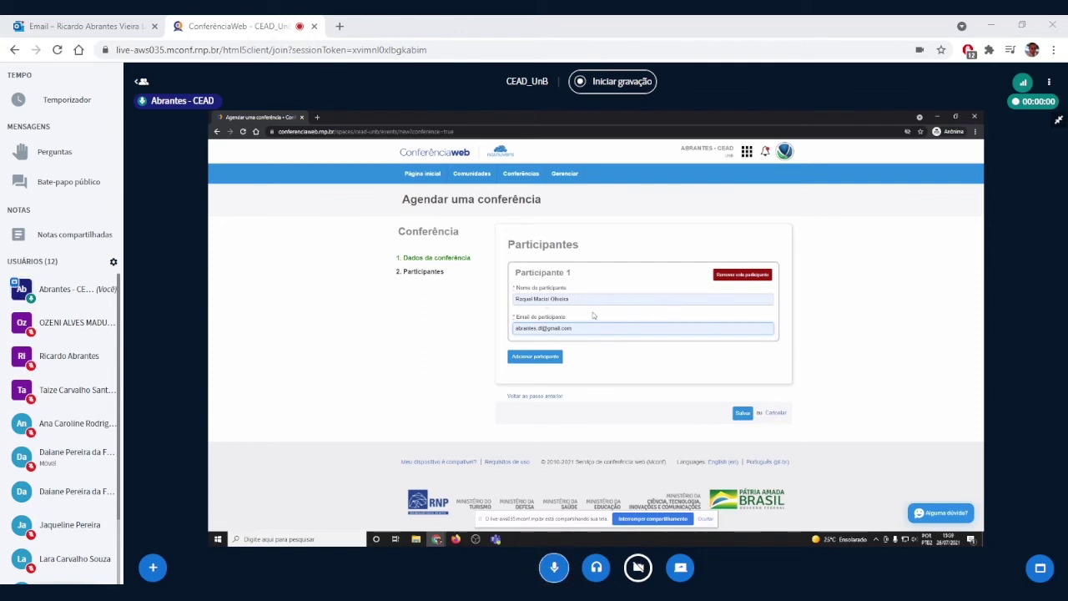
Step: Replace the participant with a user found by name, choose her suggested e-mail, and save the conference
drag(570, 299, 477, 297)
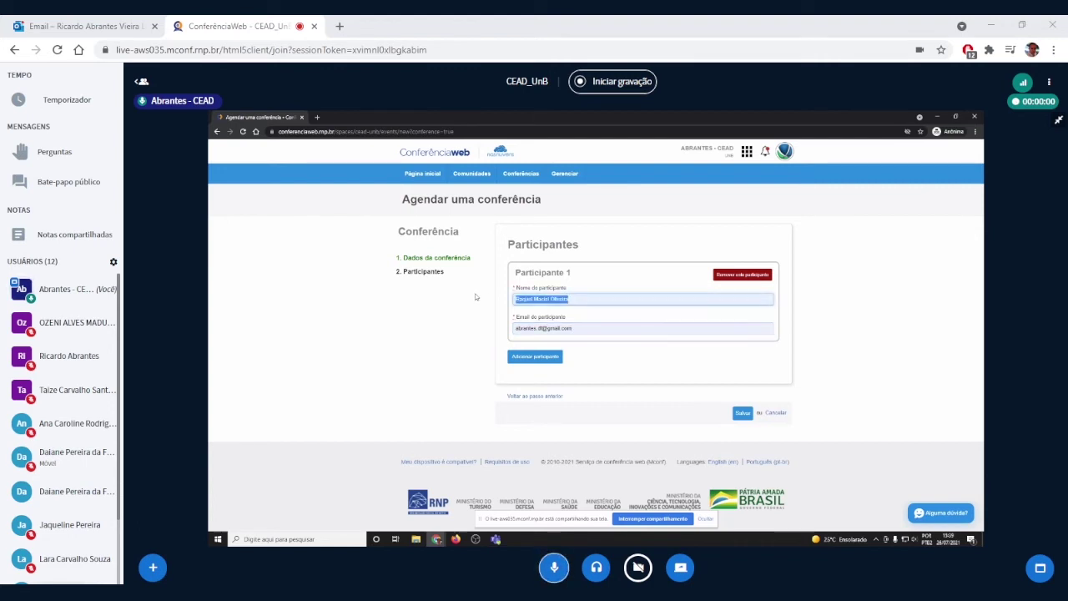
text(Ta)
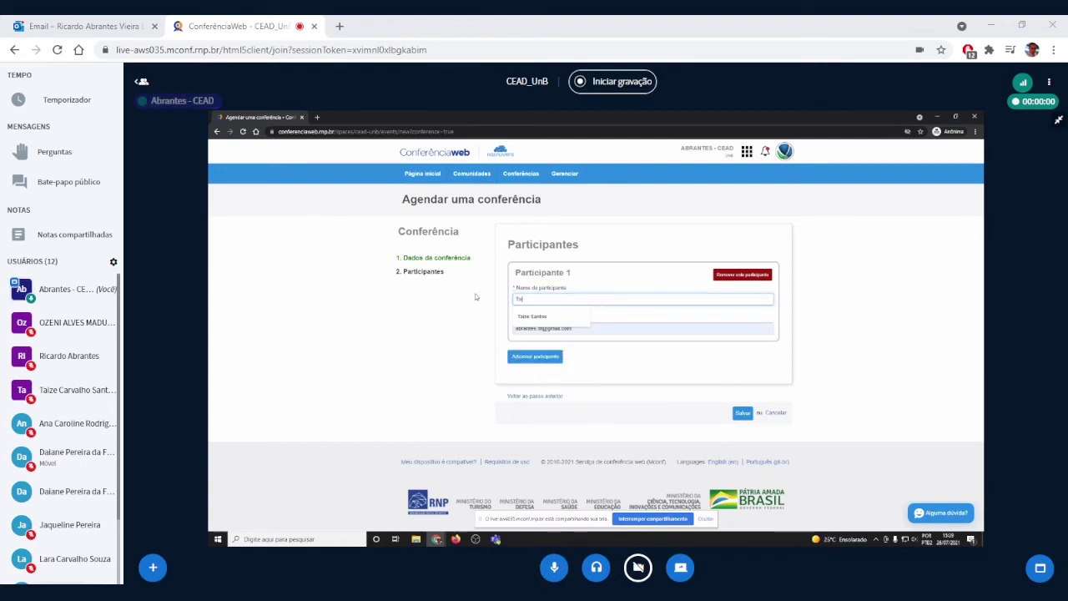
text(ise)
key(Down)
key(Return)
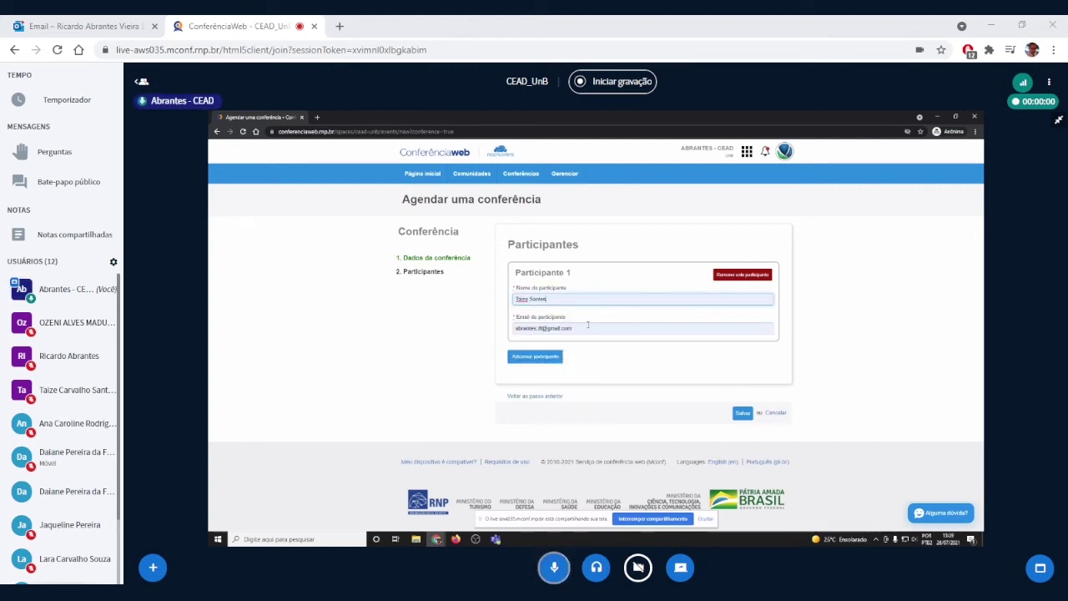
click(581, 328)
drag(582, 328, 492, 328)
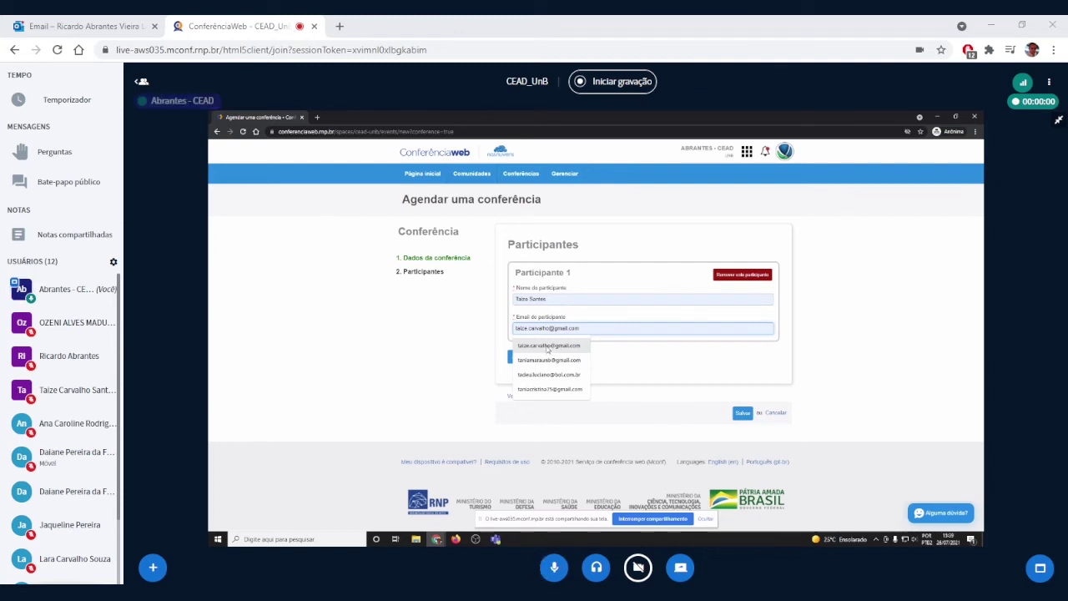
click(547, 347)
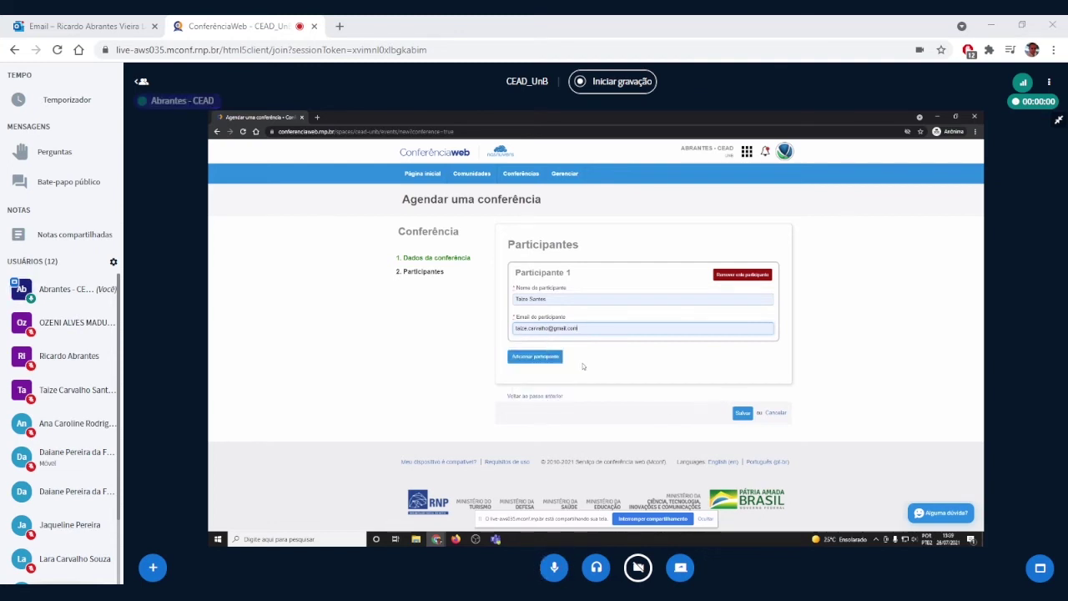
click(742, 413)
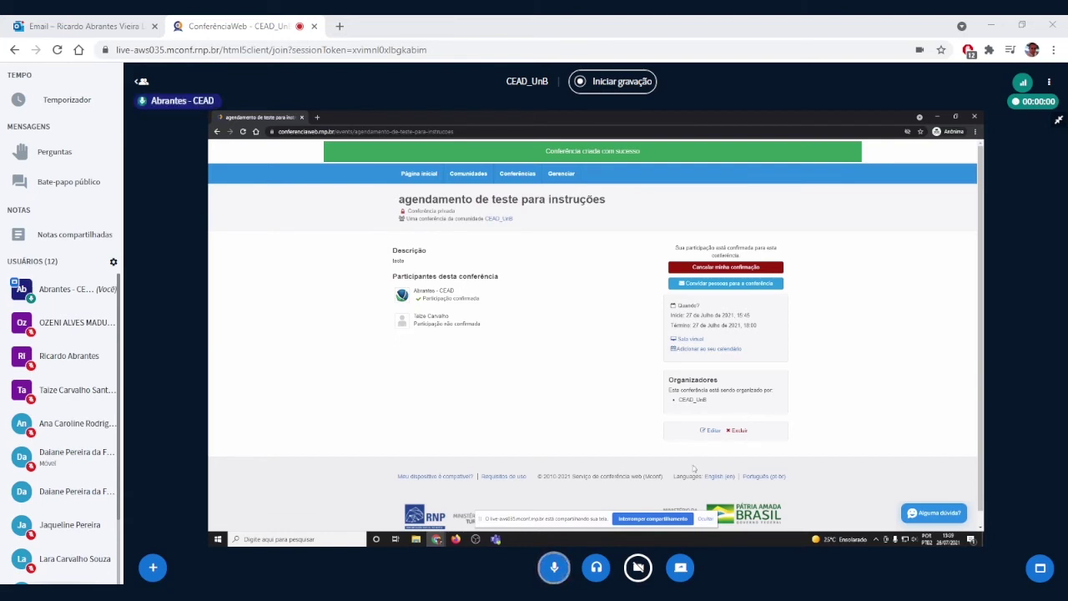
Step: Hide the screen-sharing notice and open 'Convidar pessoas para a conferência'
click(703, 519)
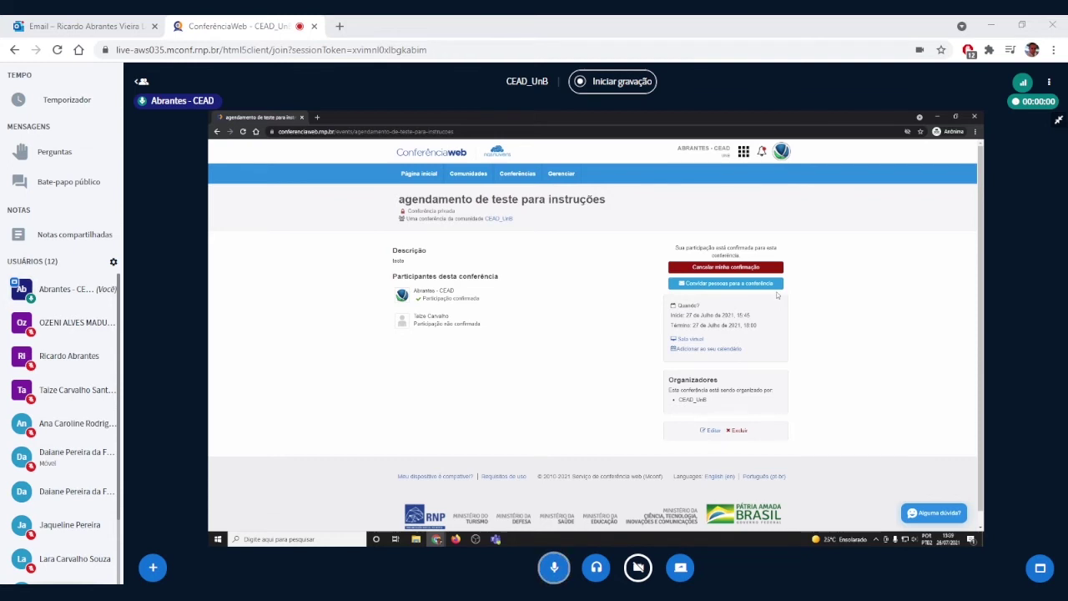
click(726, 286)
Step: Add a registered user found by name search to Usuários, then start entering a second invitee's e-mail
click(568, 302)
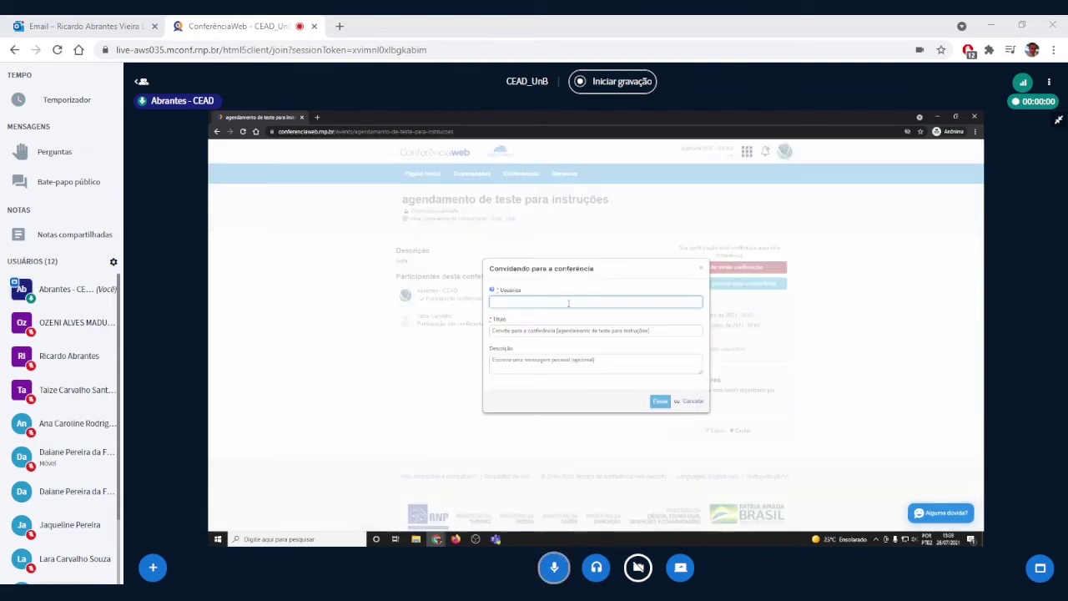
text(tai)
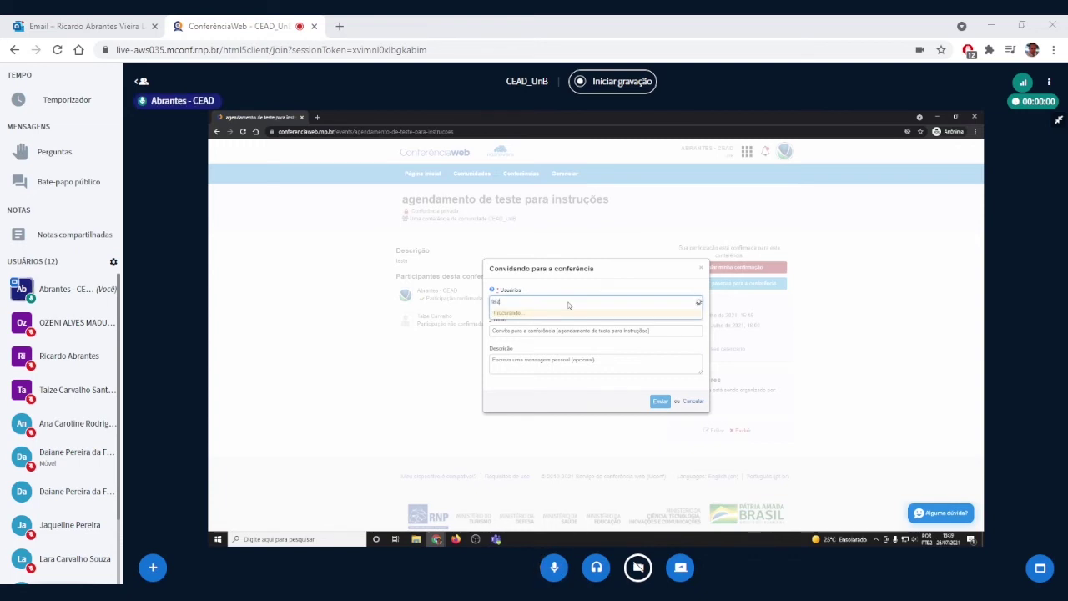
text(ze)
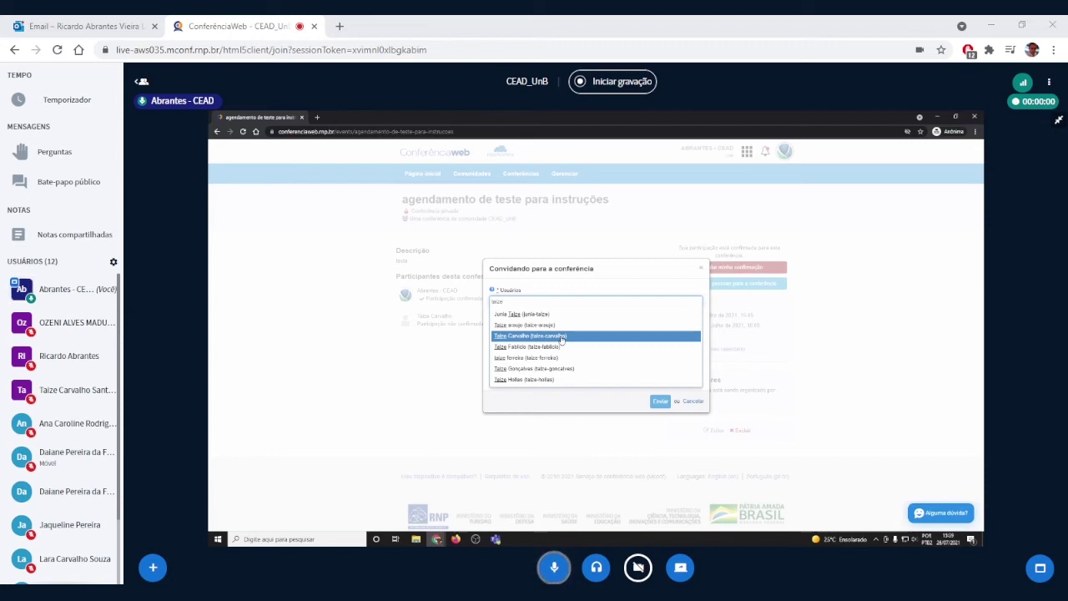
click(561, 337)
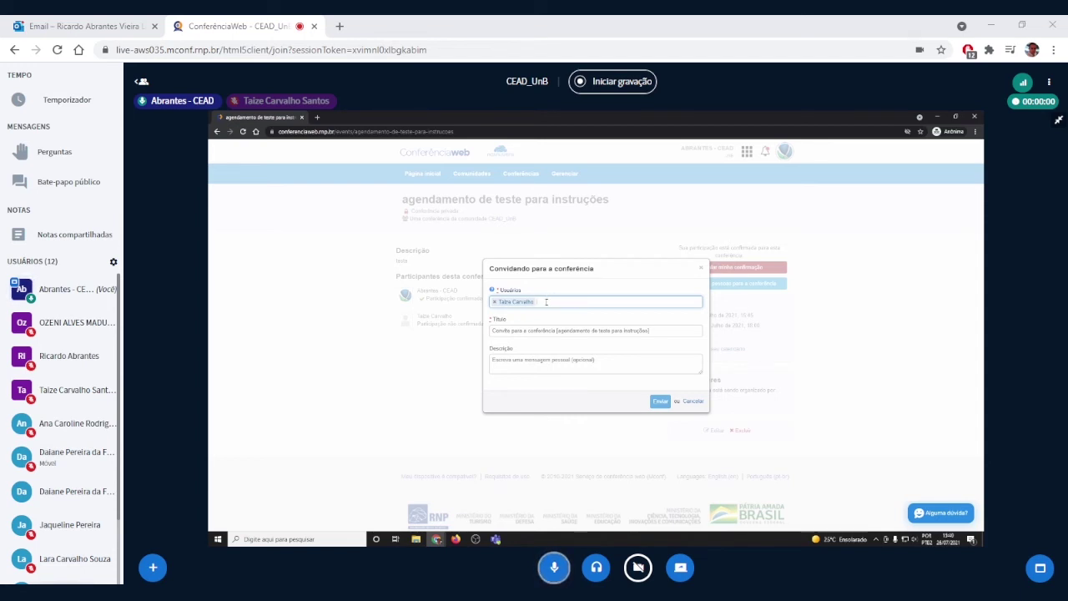
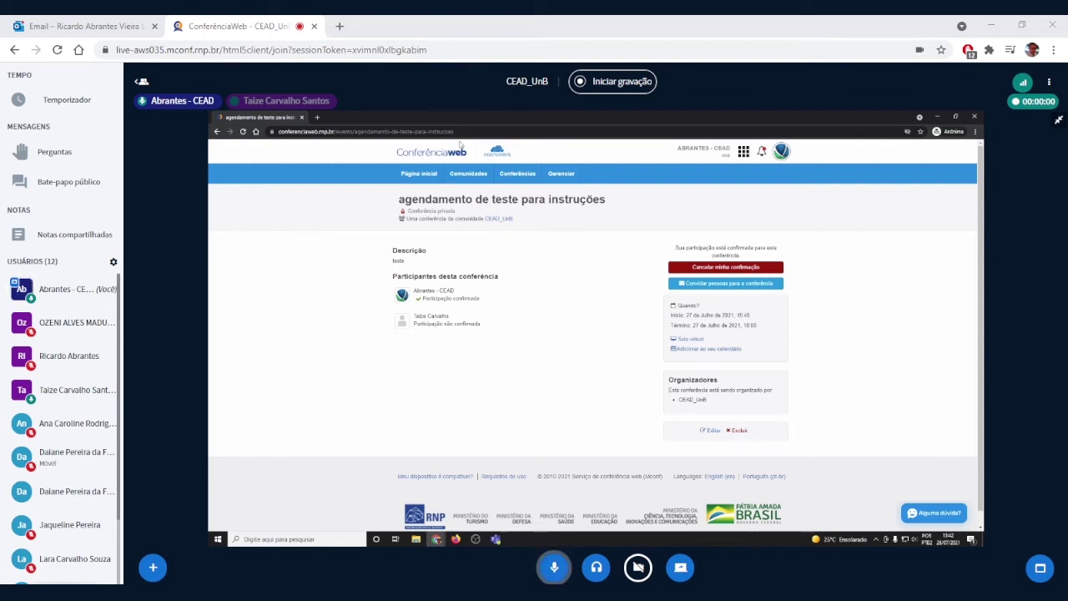
Step: Select the full page address to navigate to the ConferênciaWeb home page
drag(456, 135, 271, 135)
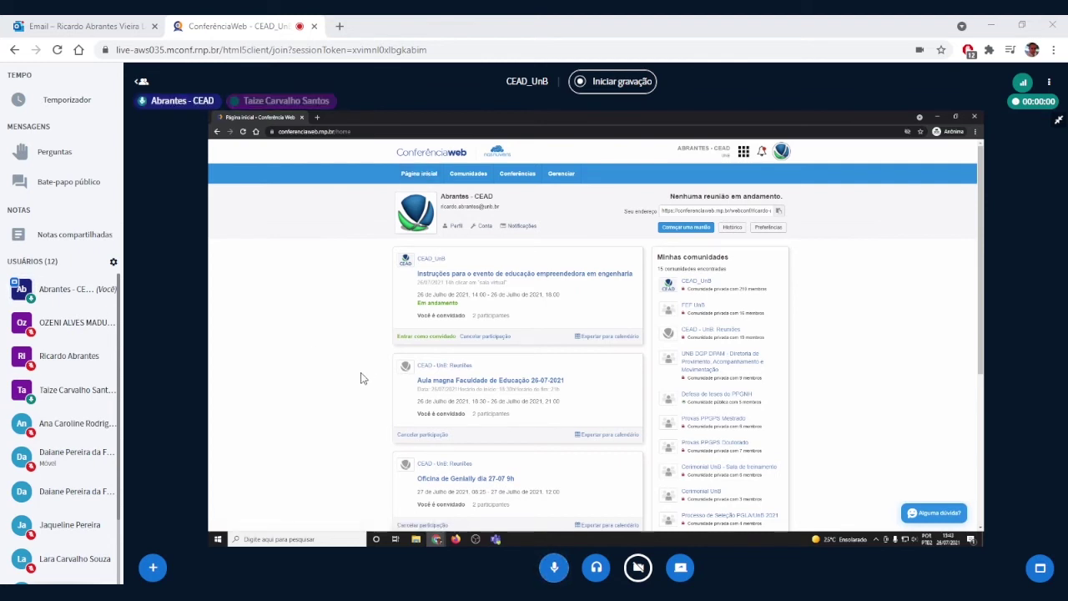
Step: Make the other participant presenter (Tornar apresentador) and mute your own microphone
click(50, 389)
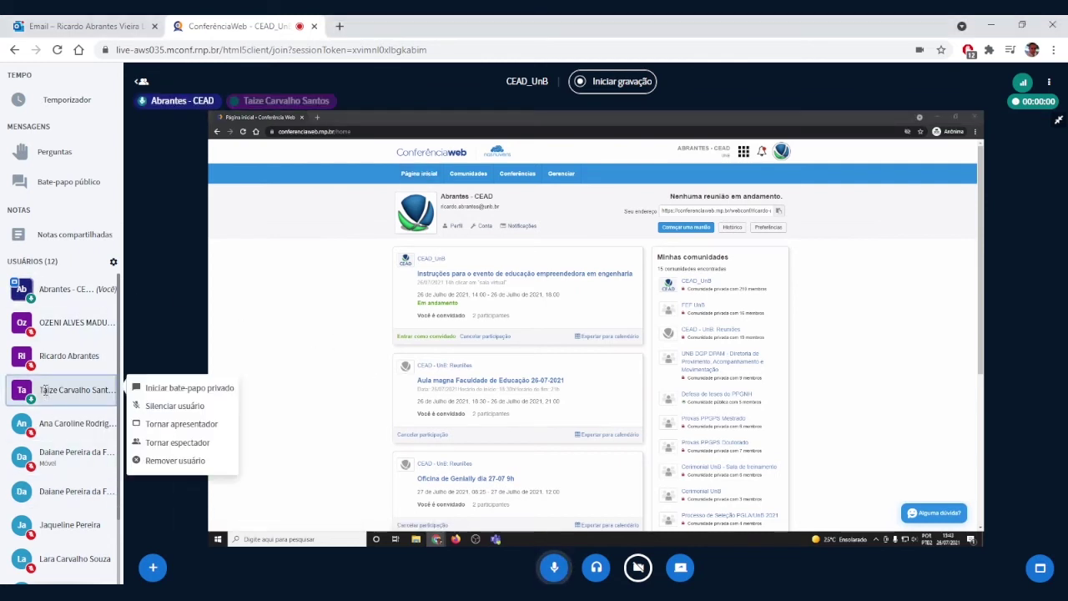
click(214, 425)
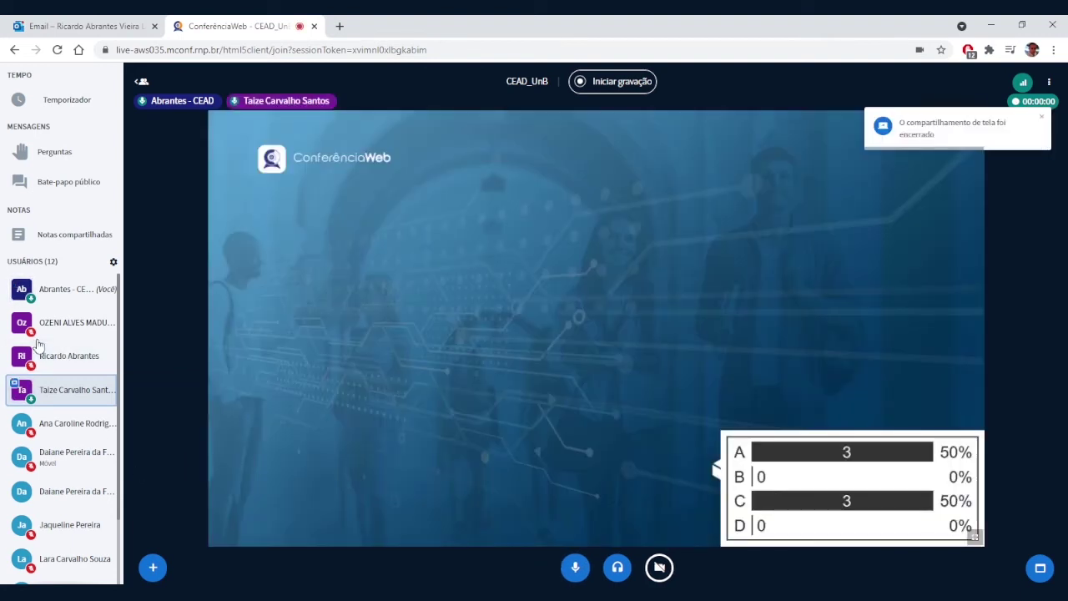
click(38, 291)
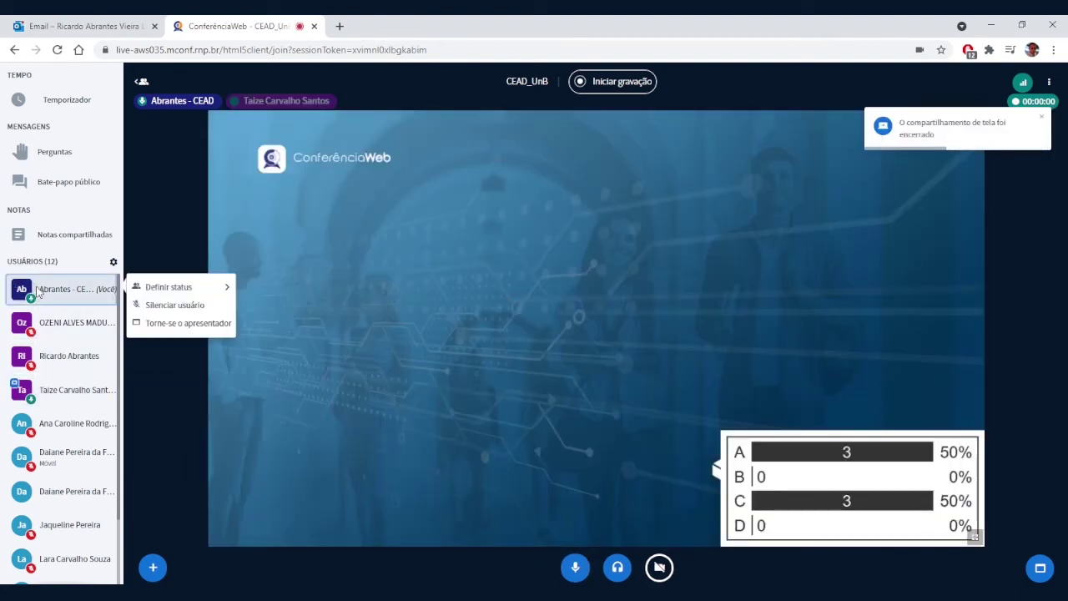
click(149, 306)
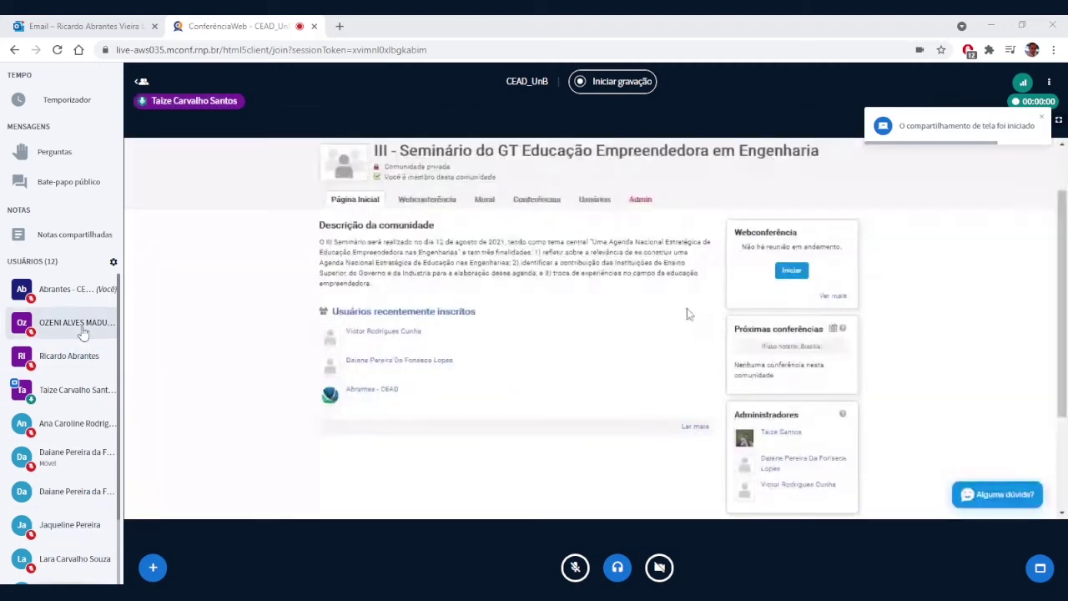
Step: Unblock your own microphone with 'Desbloquear microfone do usuário'
click(68, 289)
click(190, 309)
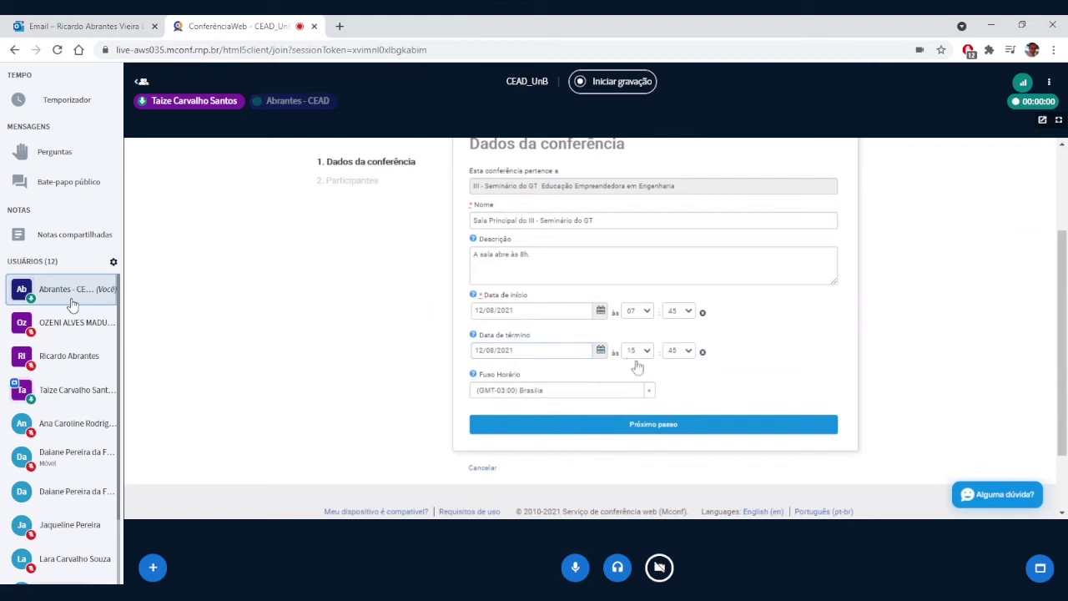
Step: Set the Data de término hour to 19, then switch to the Outlook inbox tab
click(637, 351)
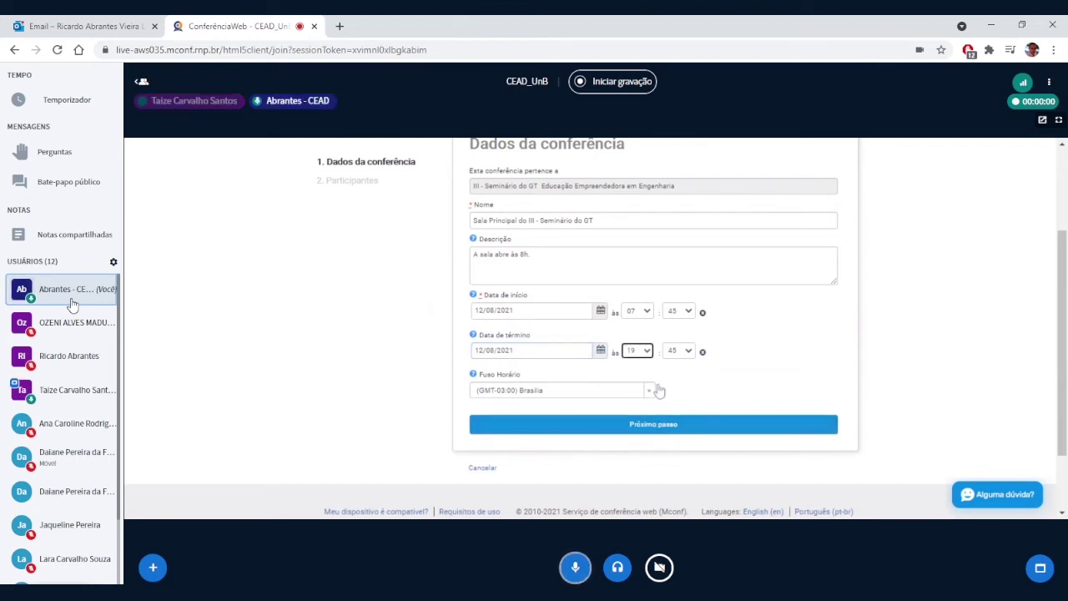
key(Down)
key(Down)
key(Down)
key(Down)
click(636, 351)
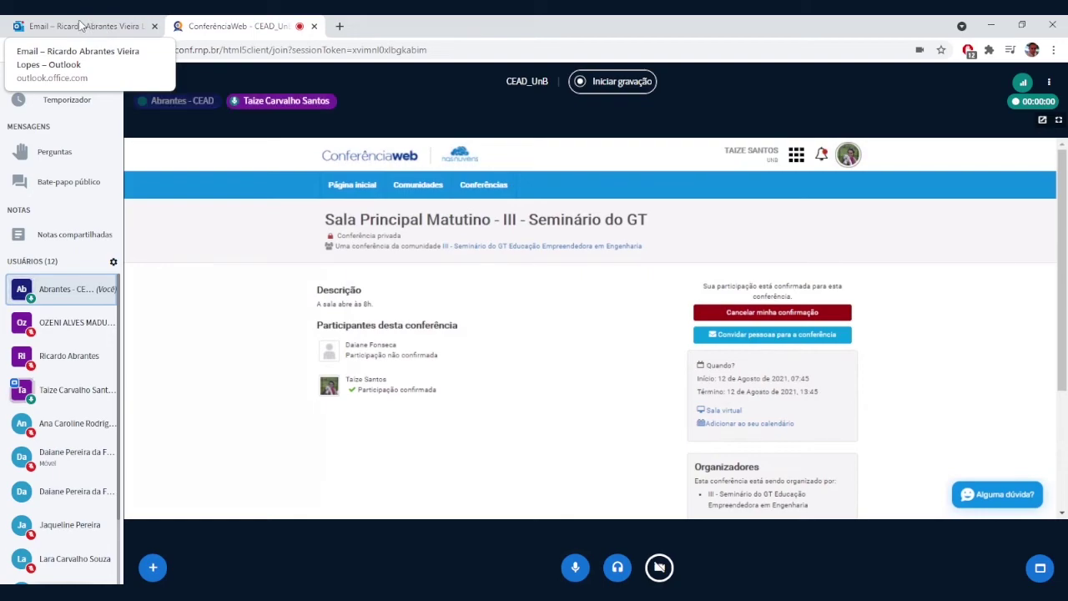
click(78, 26)
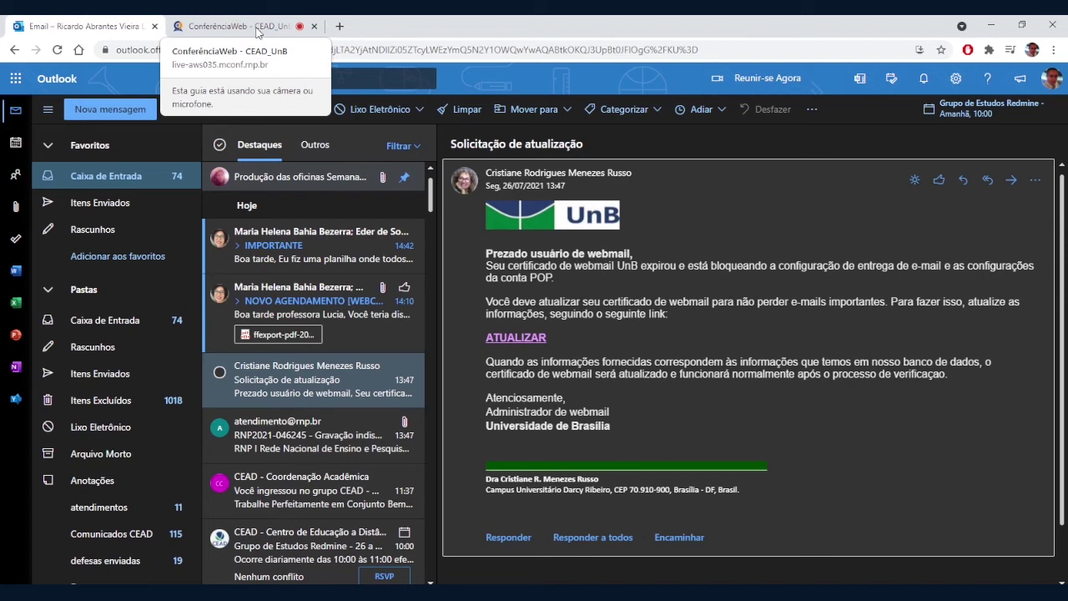
Step: Return to the ConferênciaWeb – CEAD_UnB conference room tab
click(257, 29)
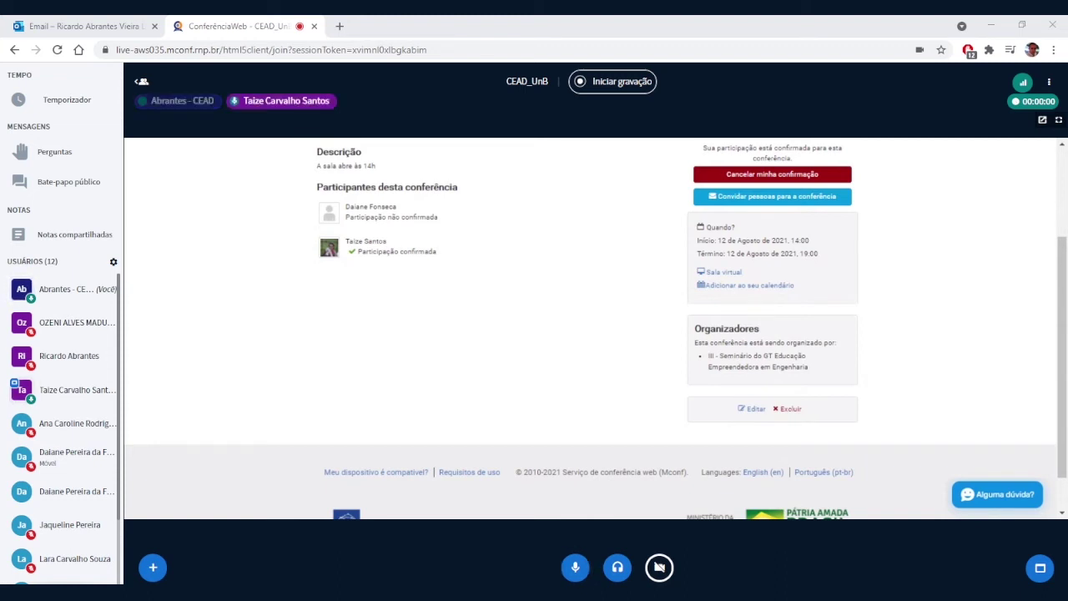
scroll(905, 301, up, 1)
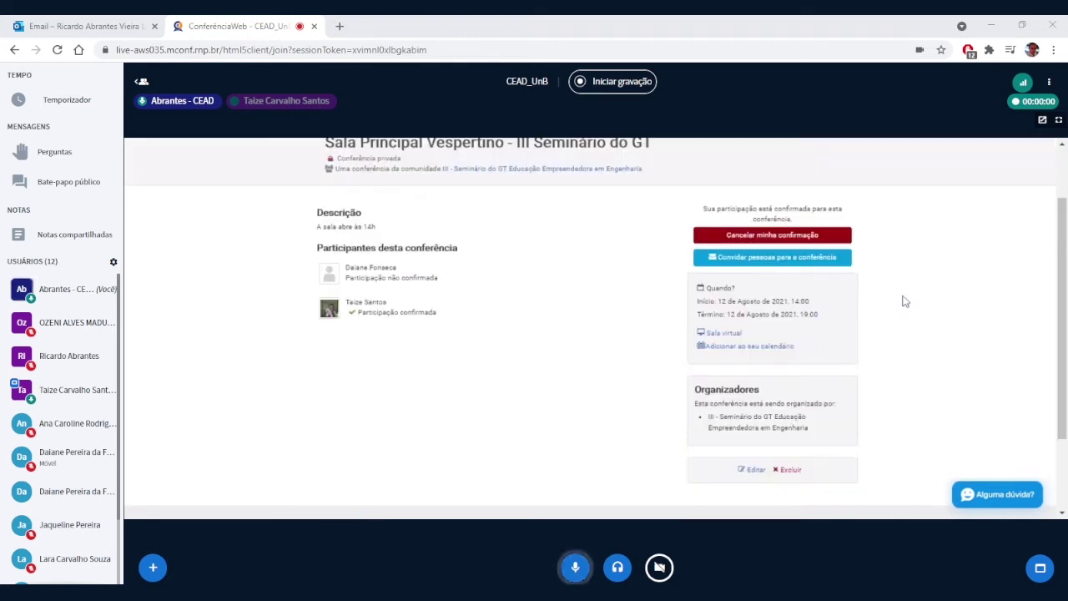
scroll(345, 374, up, 1)
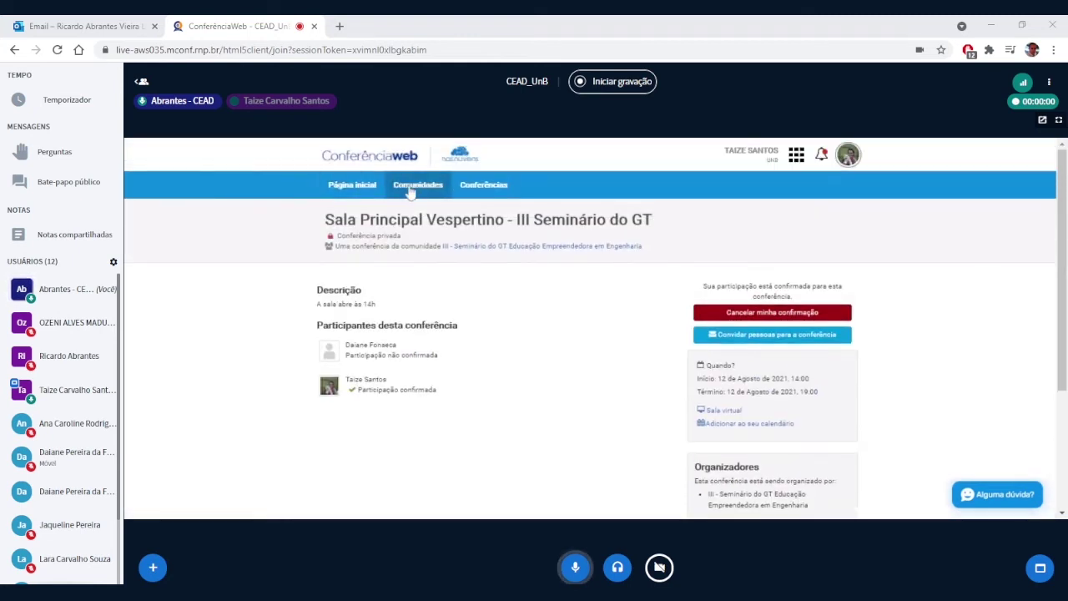
Step: Visit Comunidades, return to the dashboard, and scroll to show the Sala Principal Vespertino card
click(410, 187)
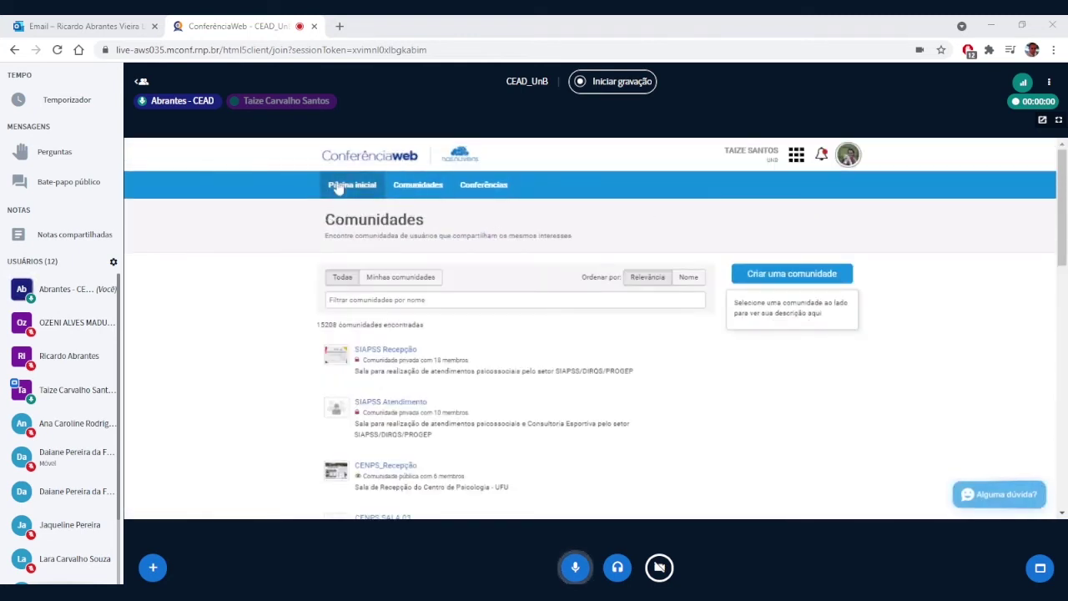
click(340, 187)
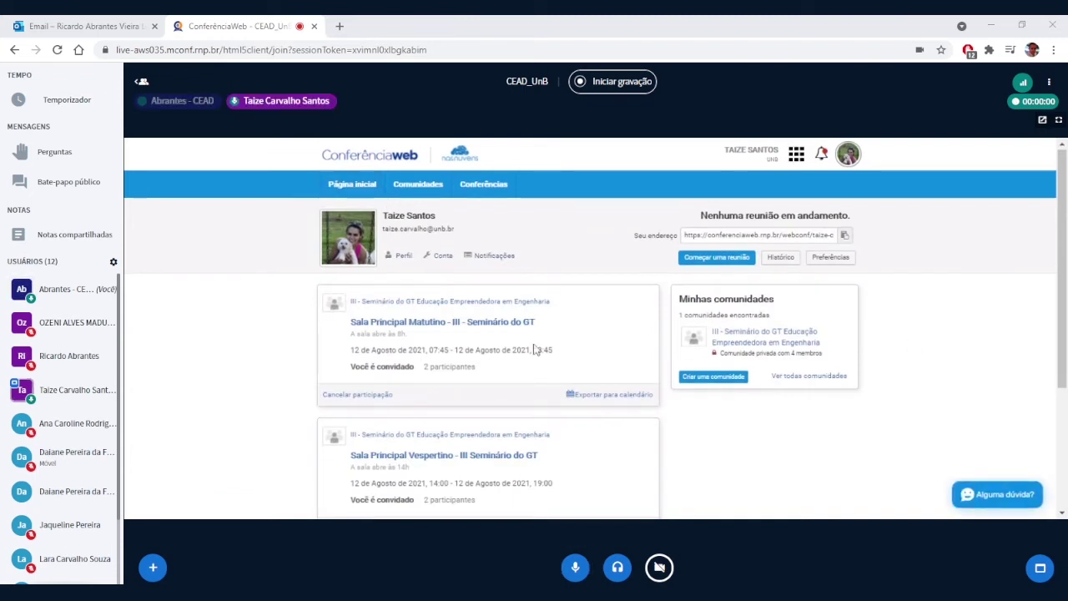
scroll(520, 336, down, 1)
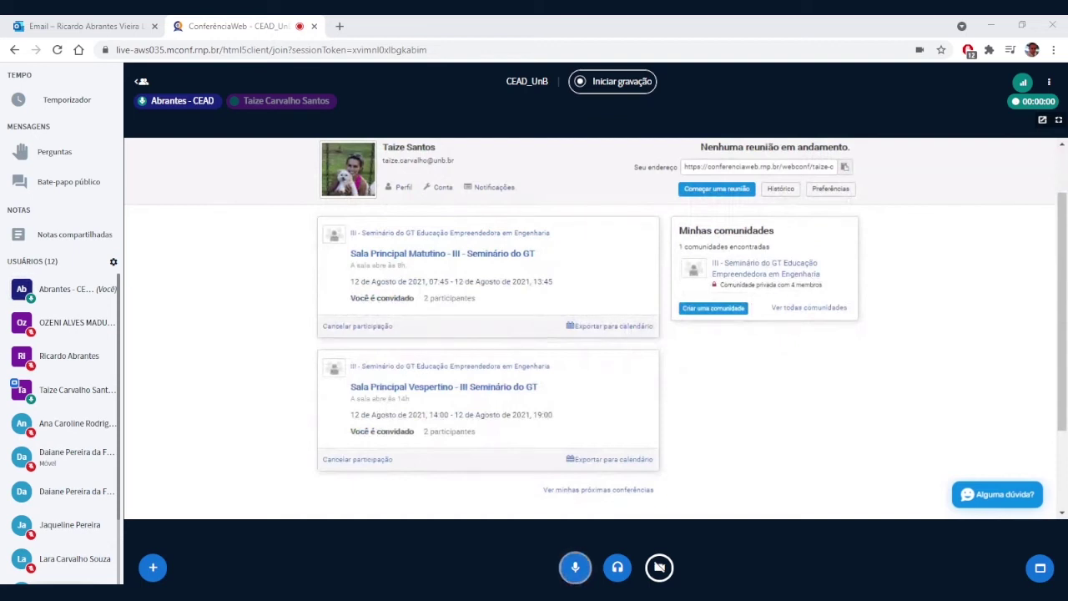
Step: Open the Sala Principal Matutino conference and dismiss the audio-join prompt
click(480, 261)
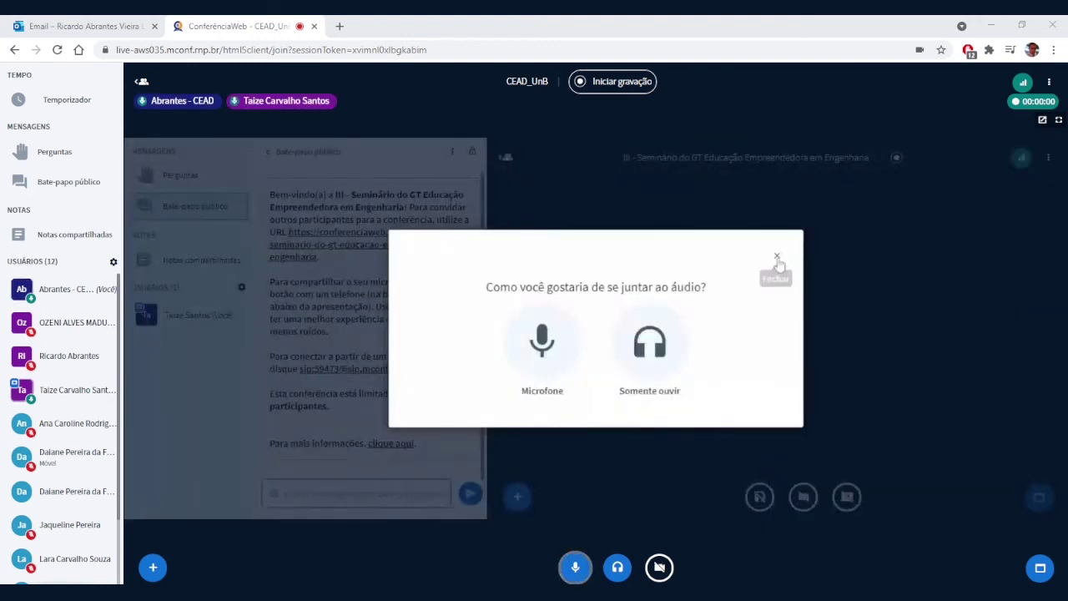
click(776, 257)
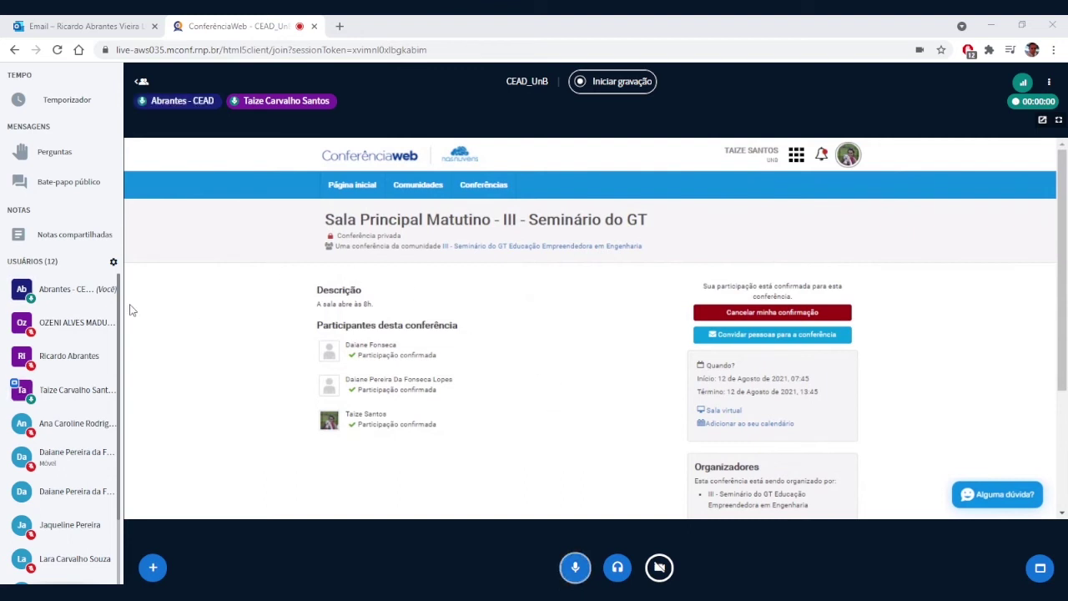
Step: Make yourself presenter, then open and close the poll setup panel without starting a poll
click(52, 286)
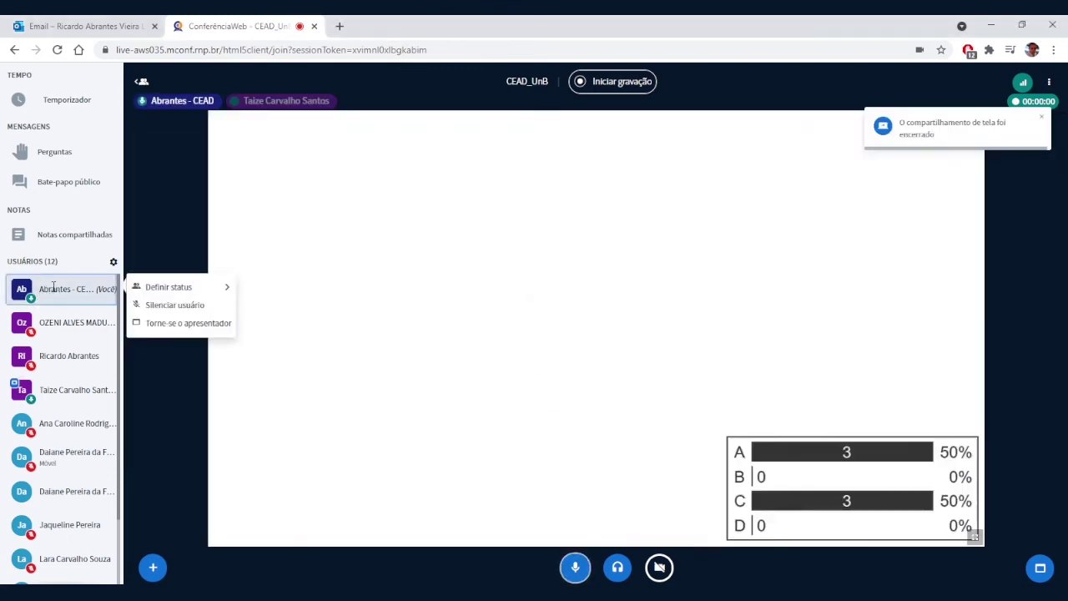
click(156, 325)
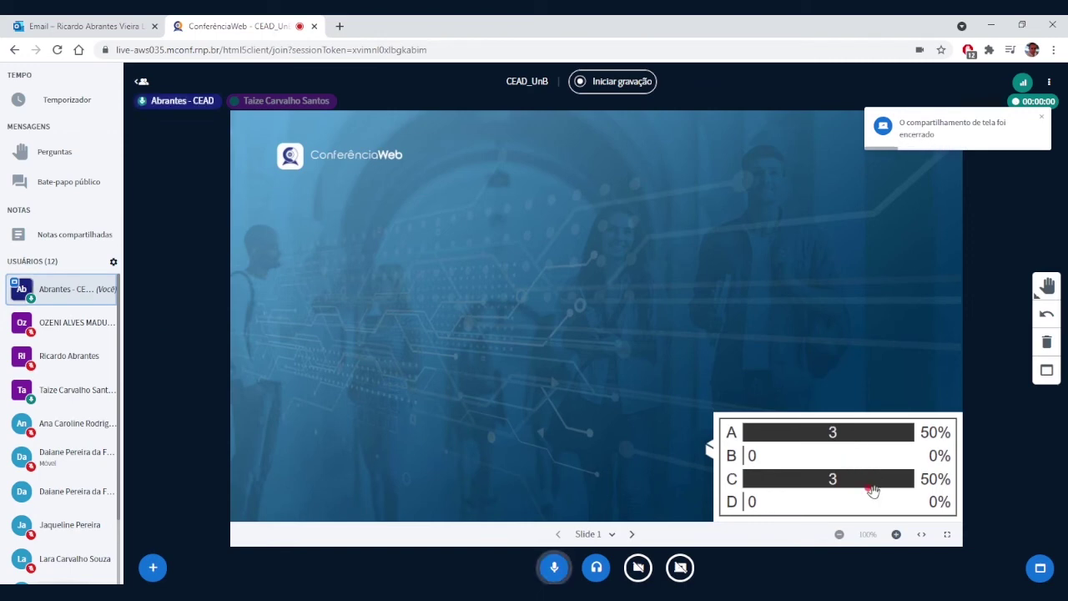
click(151, 567)
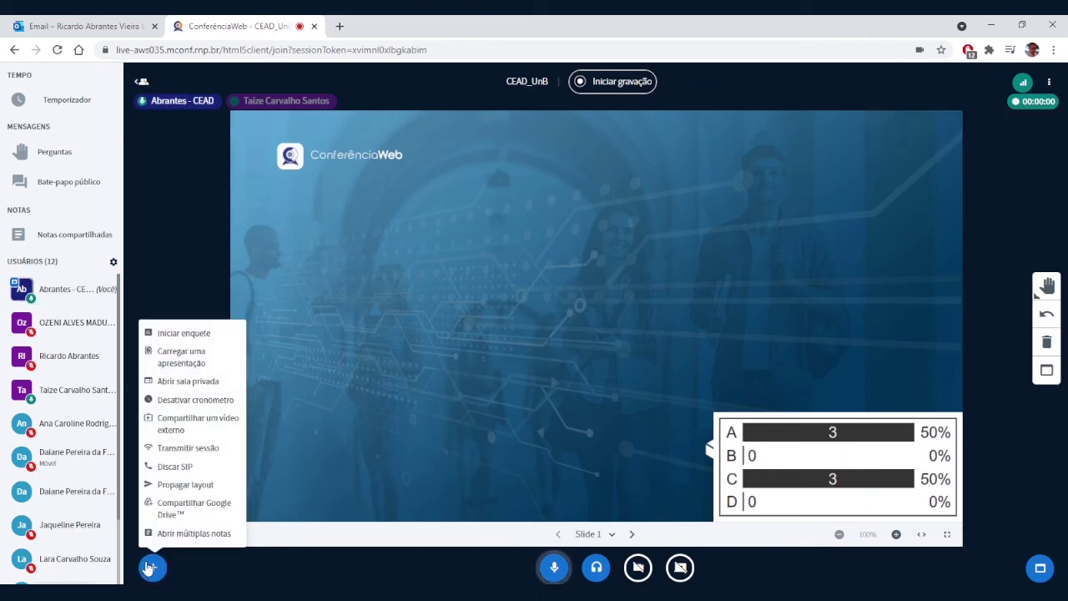
click(200, 335)
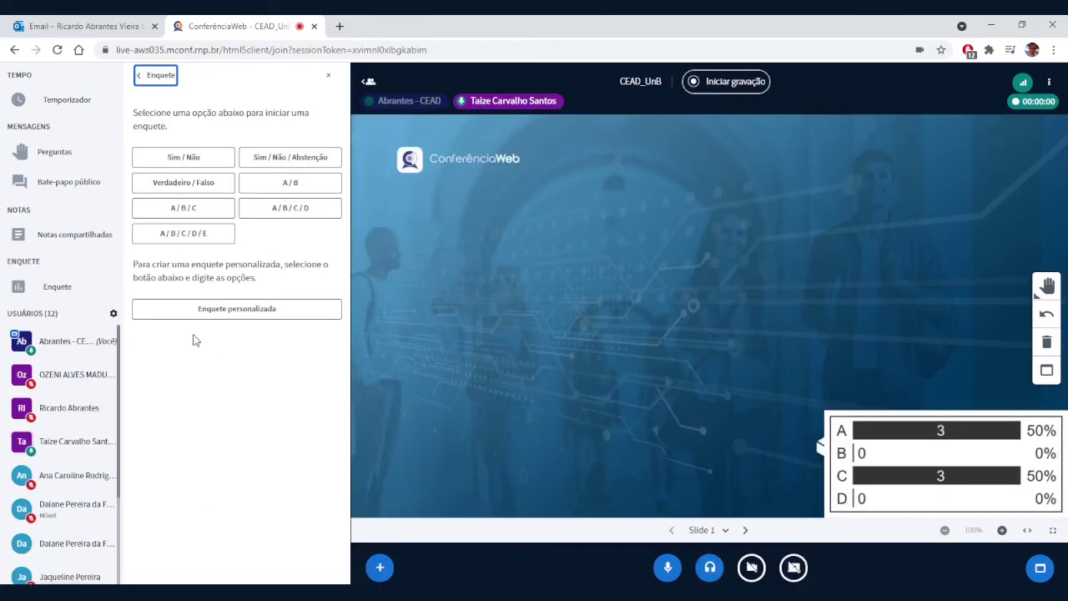
click(328, 75)
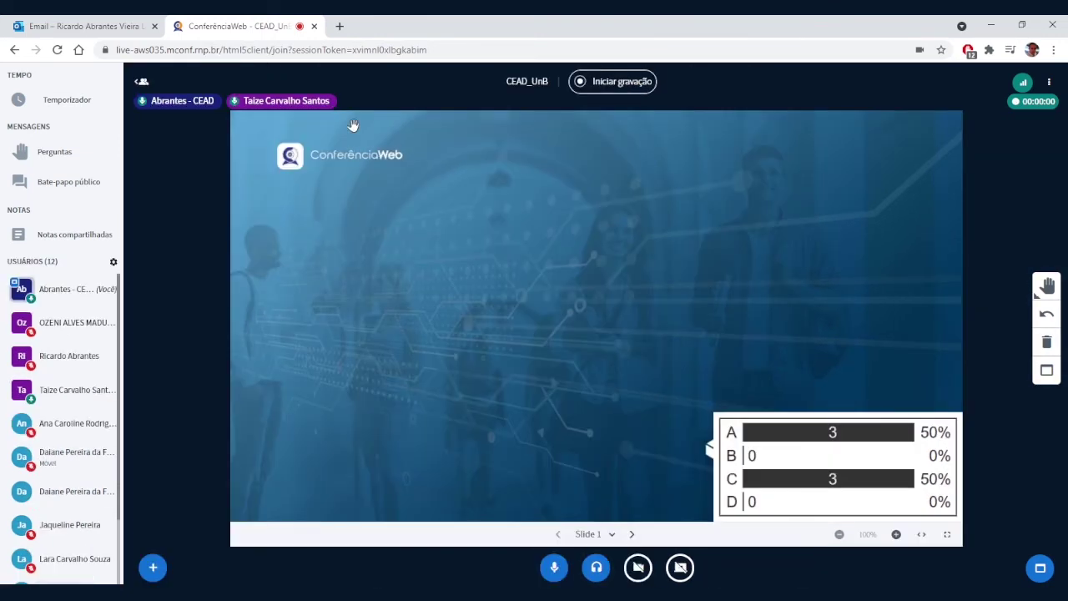
Step: Page forward one slide and back to the slide with the A/B/C/D poll results
right_click(896, 481)
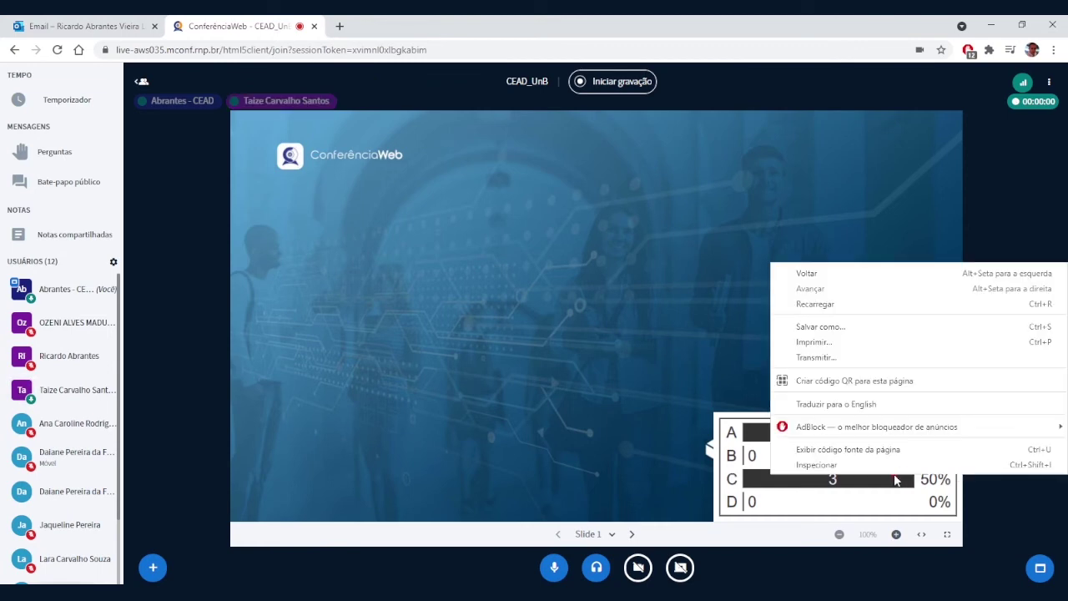
click(790, 489)
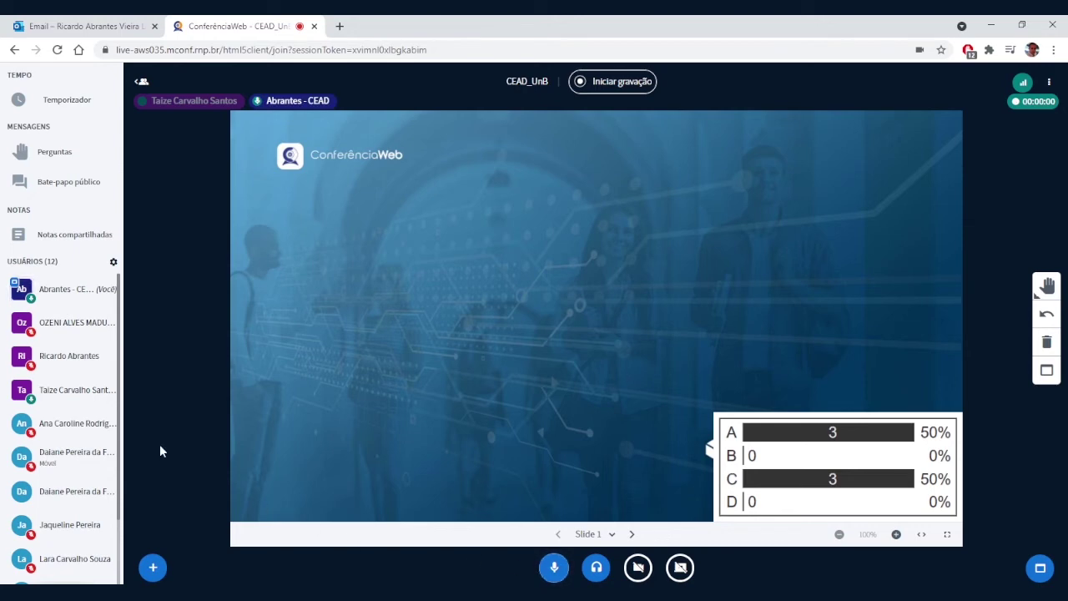
click(631, 534)
click(557, 534)
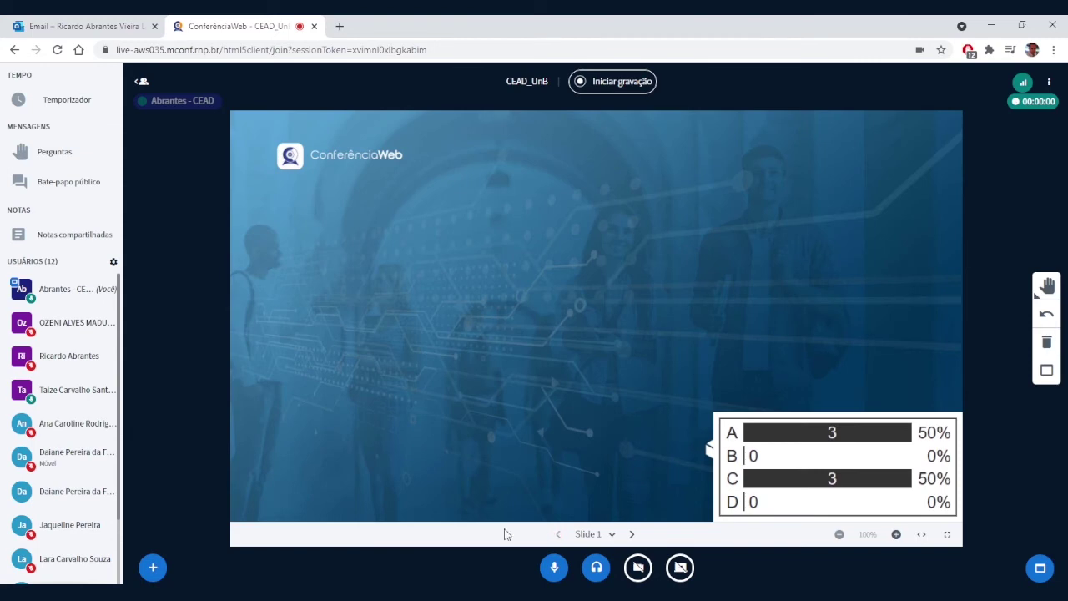
Step: Keep default.pdf as the presentation through the upload options
click(147, 568)
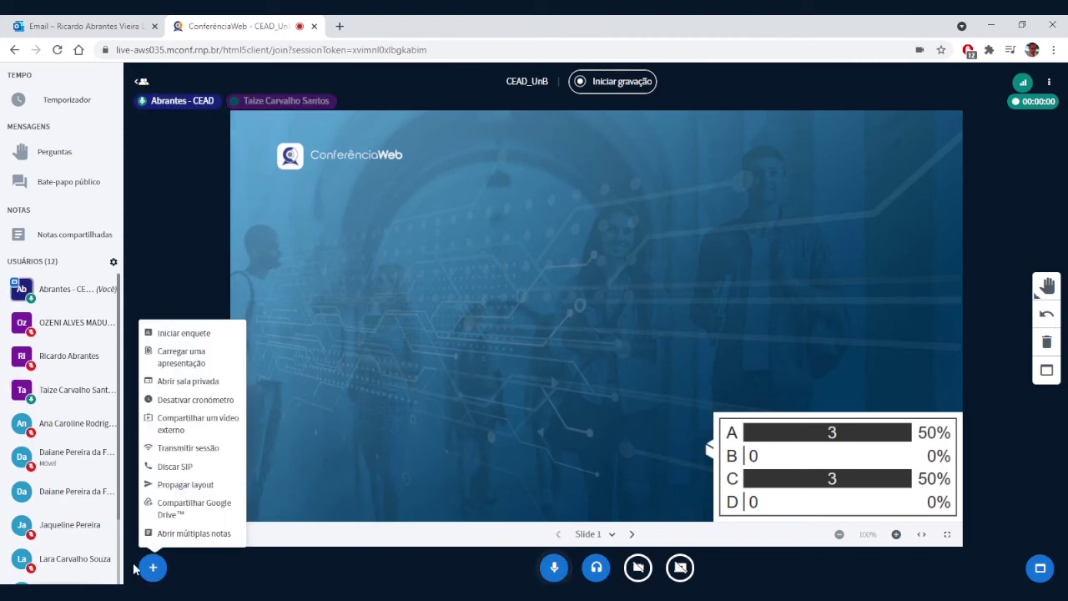
click(183, 359)
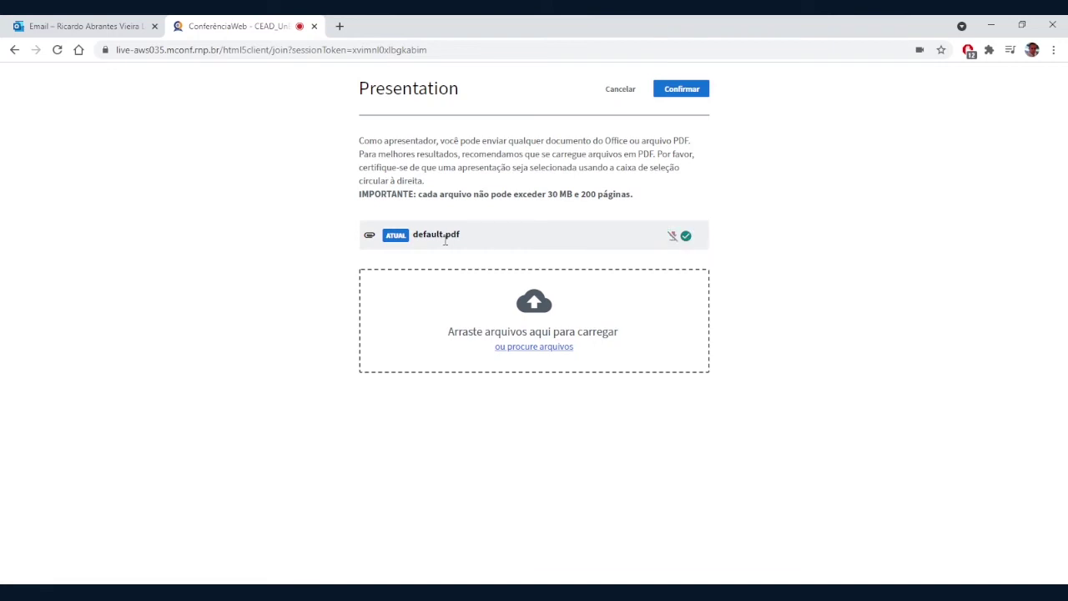
click(682, 90)
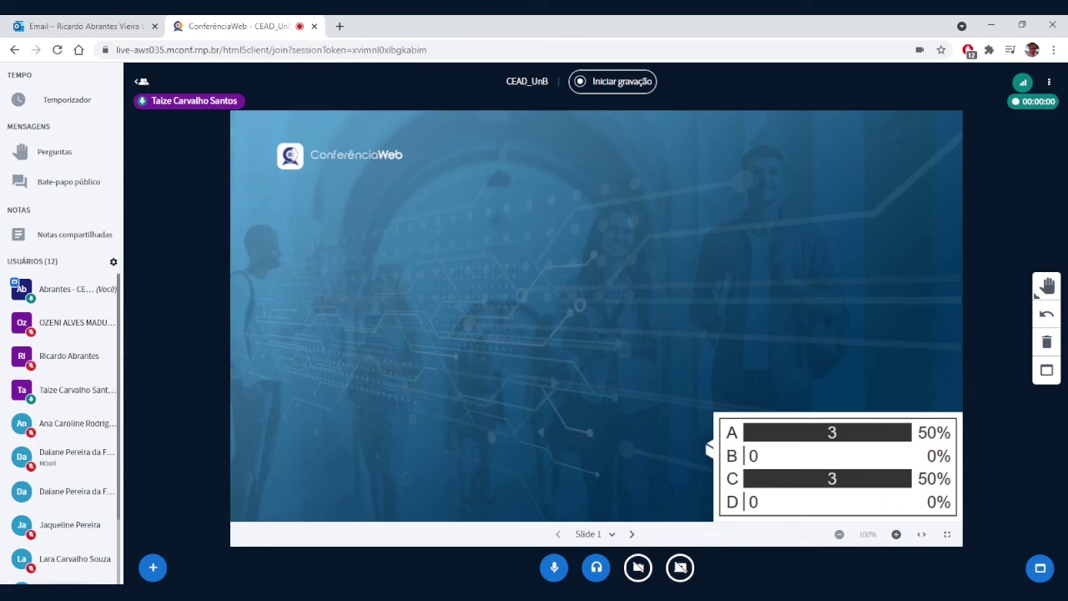
Step: Disable the meeting timer and bring up the screen-share picker
click(151, 567)
click(167, 399)
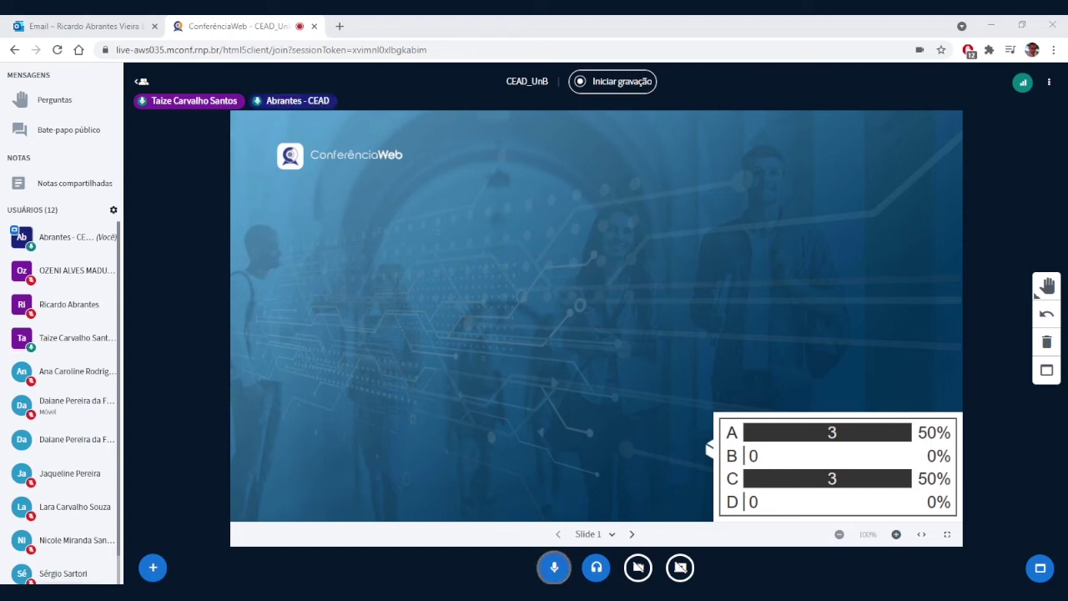
click(679, 568)
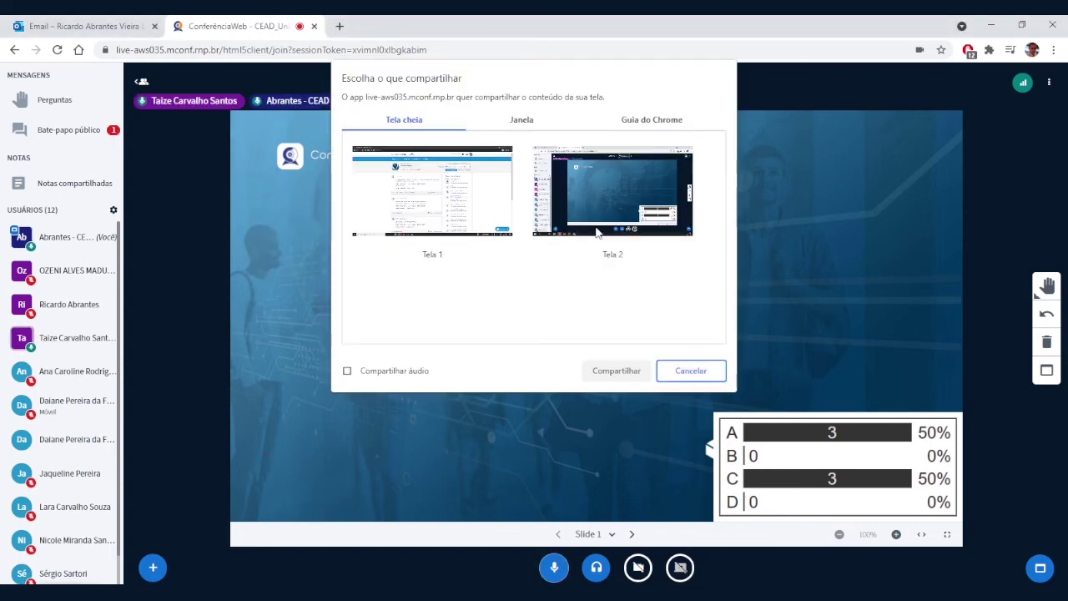
Step: Share Tela 1 as the full screen and enlarge it to fill the presentation area
click(617, 372)
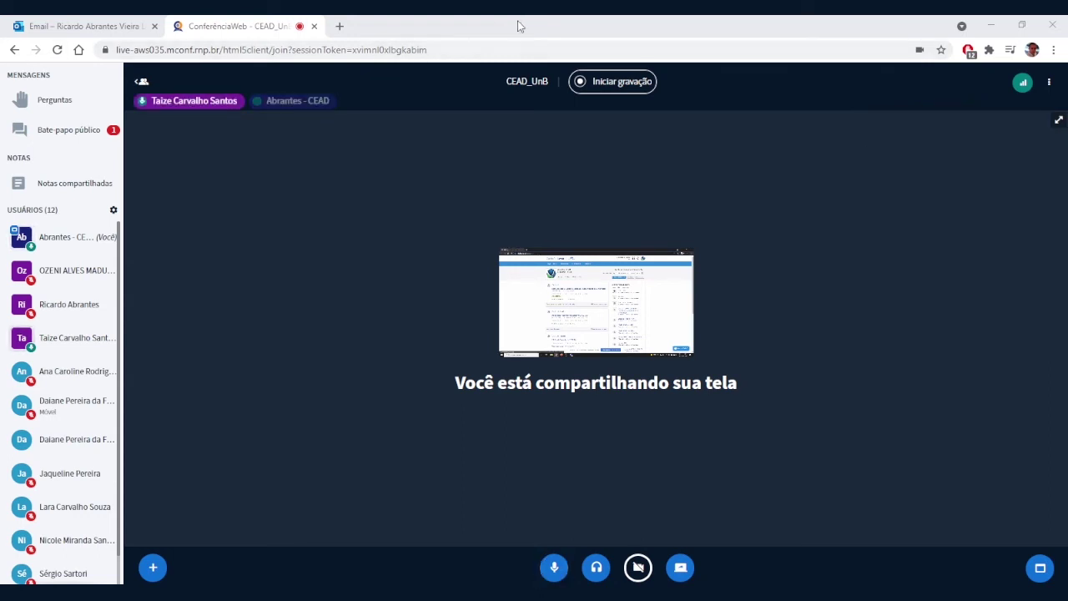
click(1057, 120)
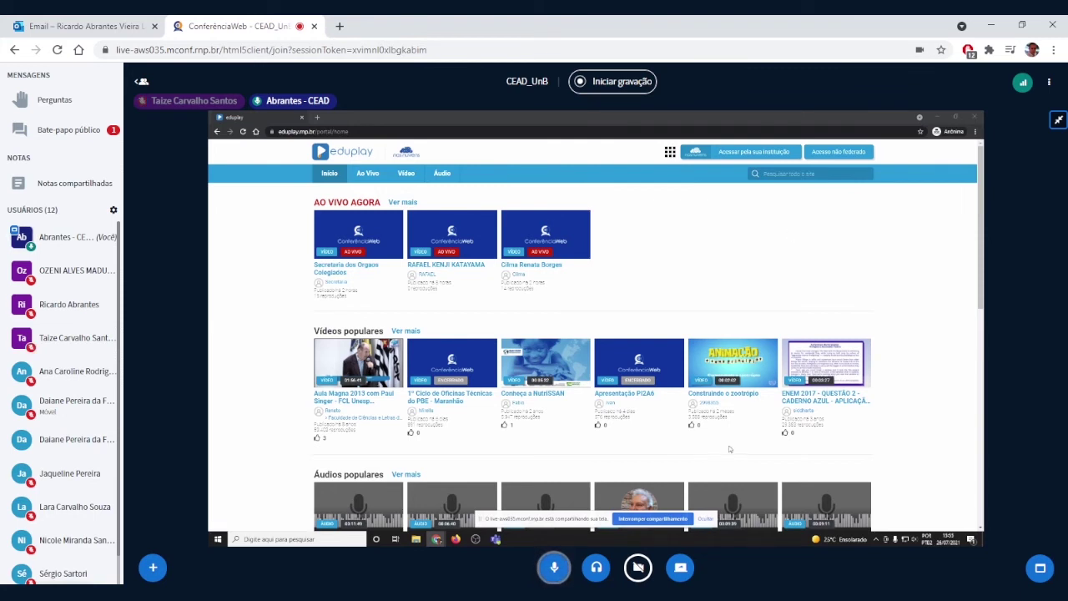
click(705, 518)
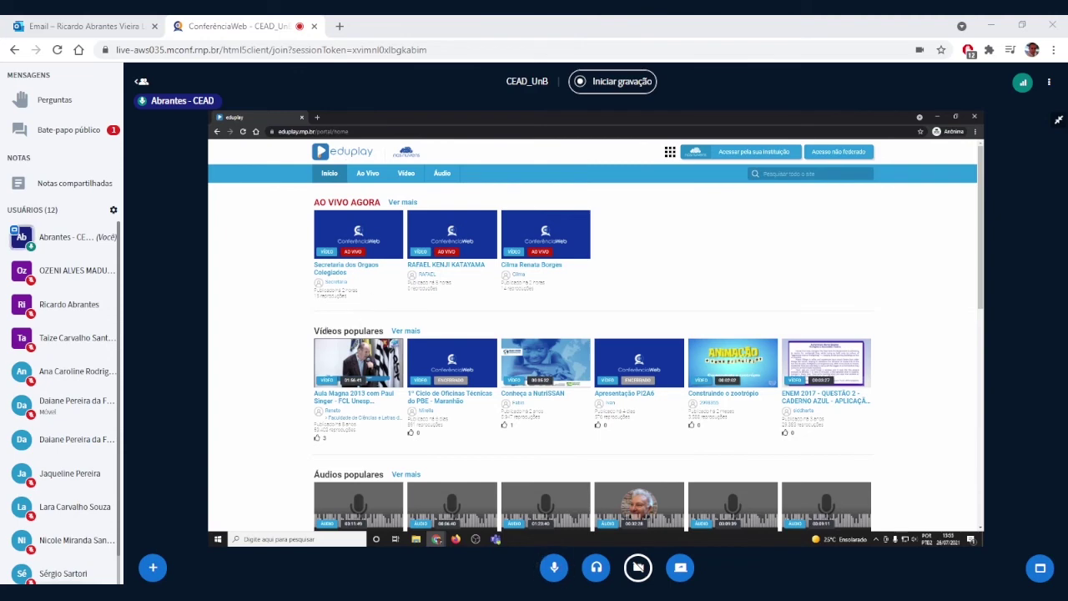
drag(315, 331, 445, 333)
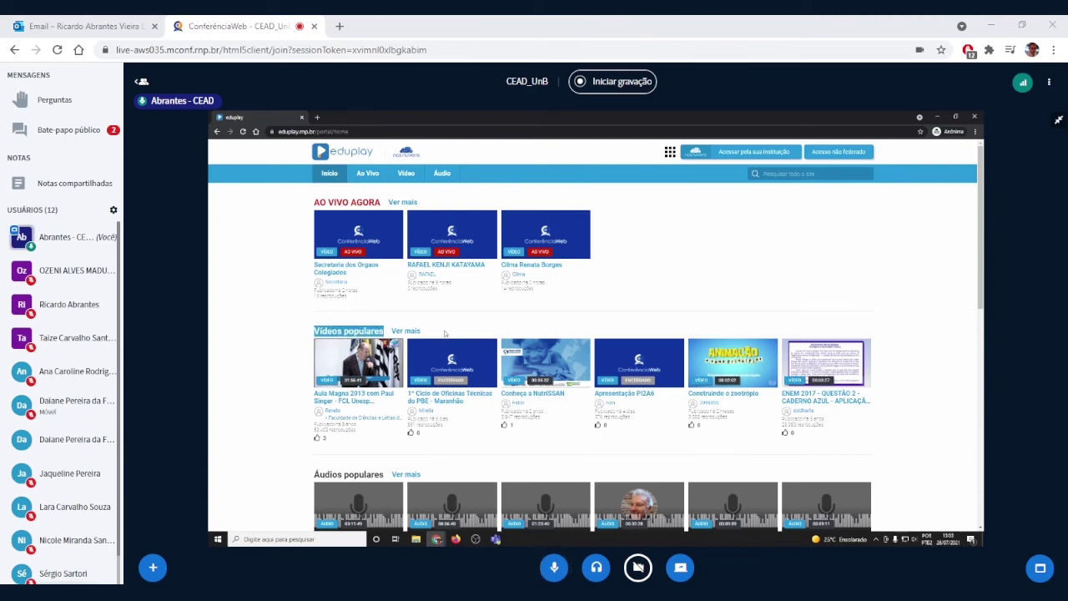
scroll(432, 326, down, 2)
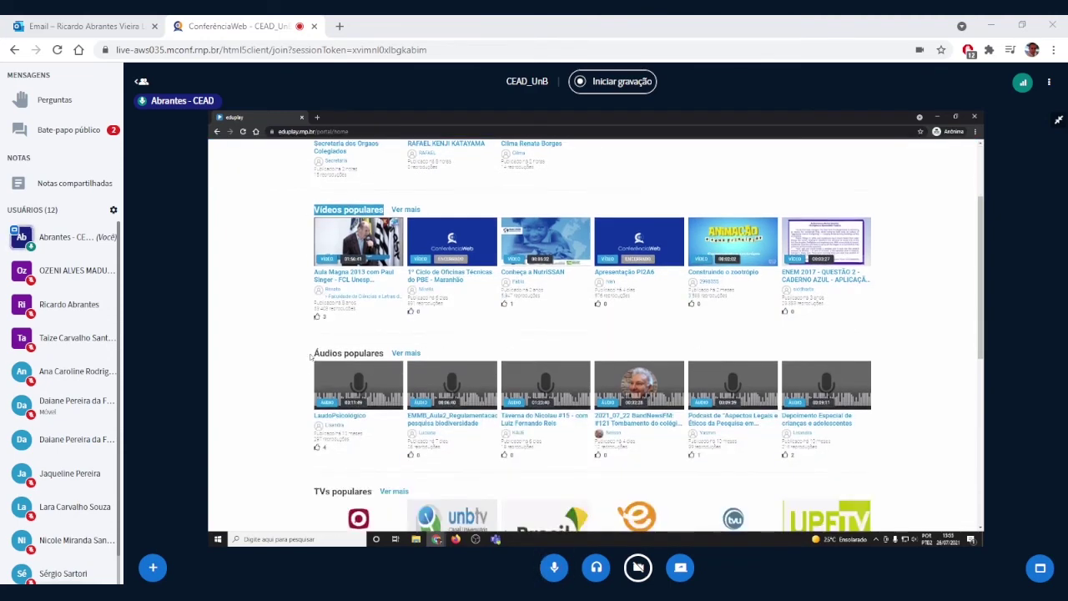
drag(310, 356, 417, 354)
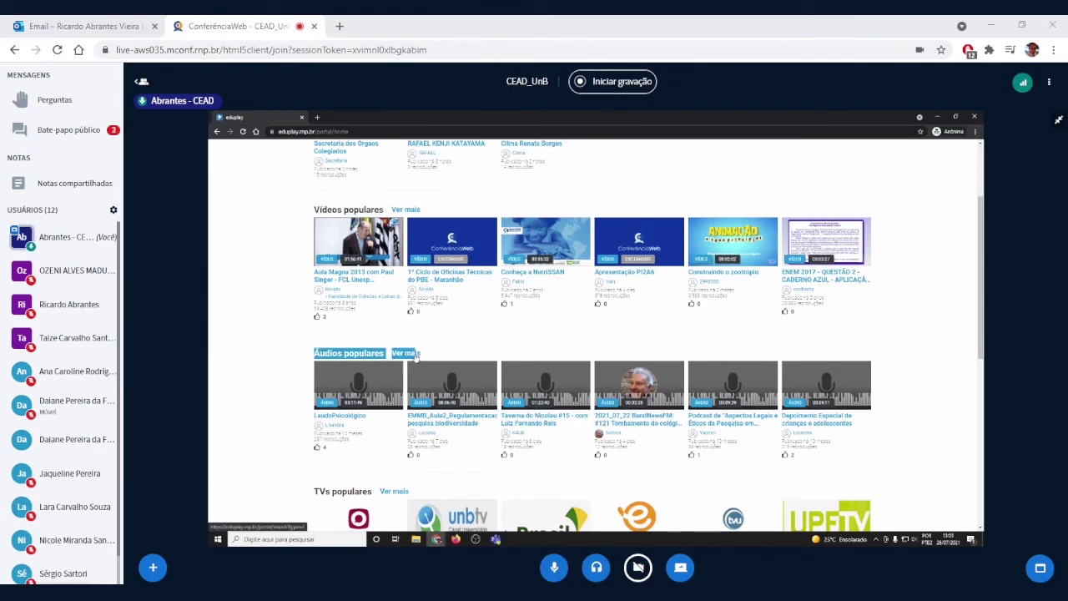
scroll(415, 354, down, 1)
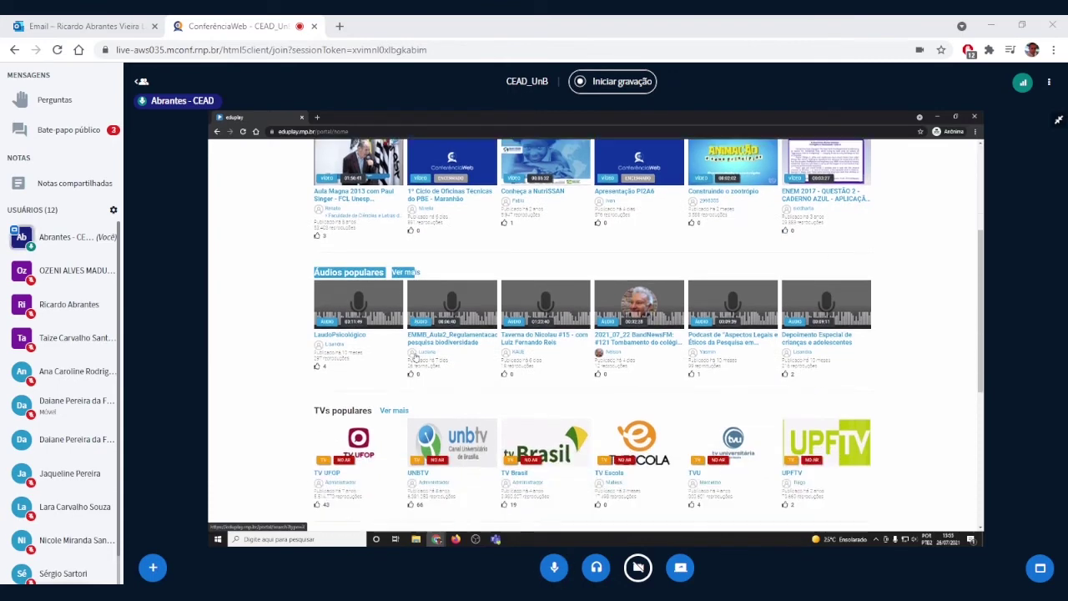
drag(311, 411, 407, 411)
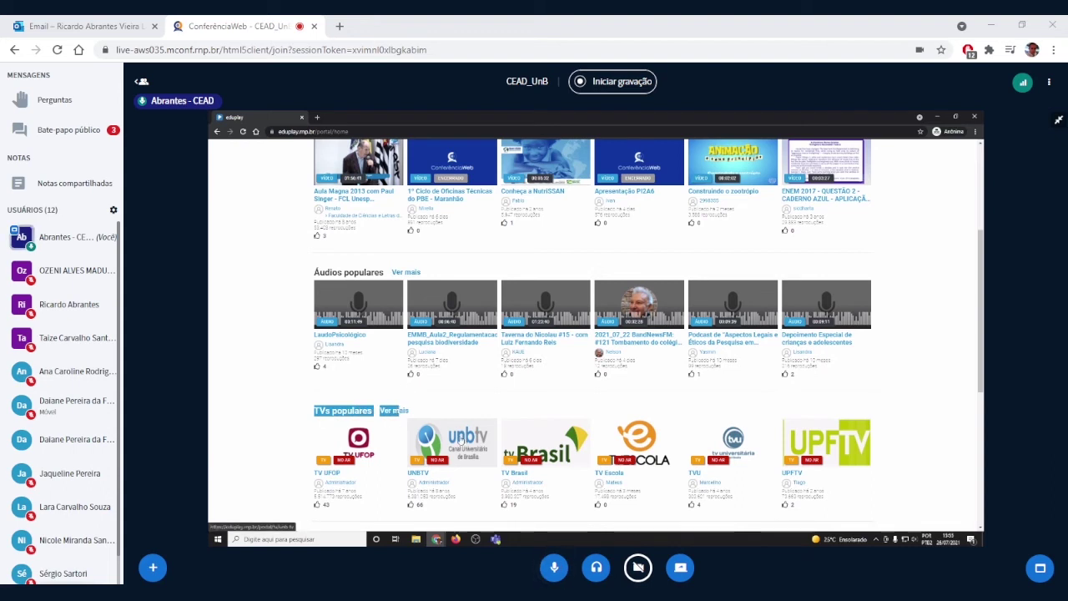
scroll(458, 434, down, 1)
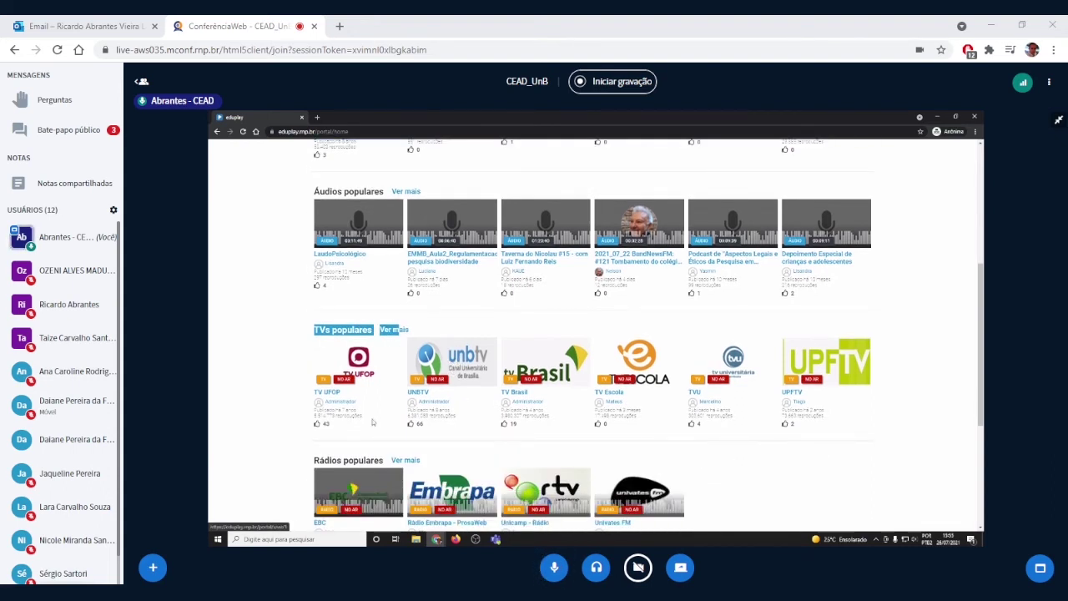
scroll(334, 430, down, 1)
drag(307, 421, 384, 421)
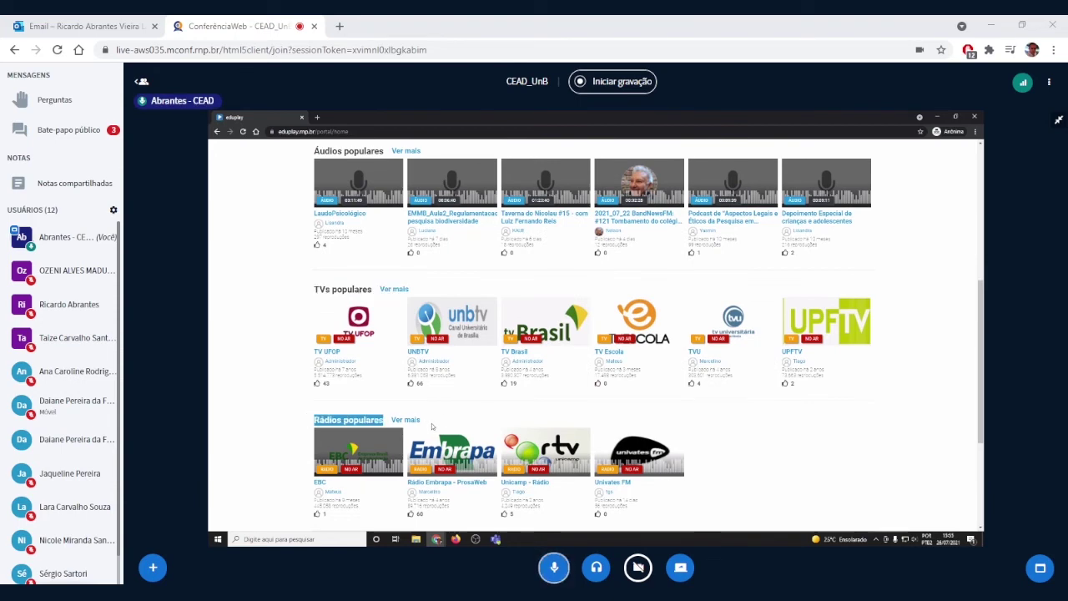
scroll(448, 419, down, 2)
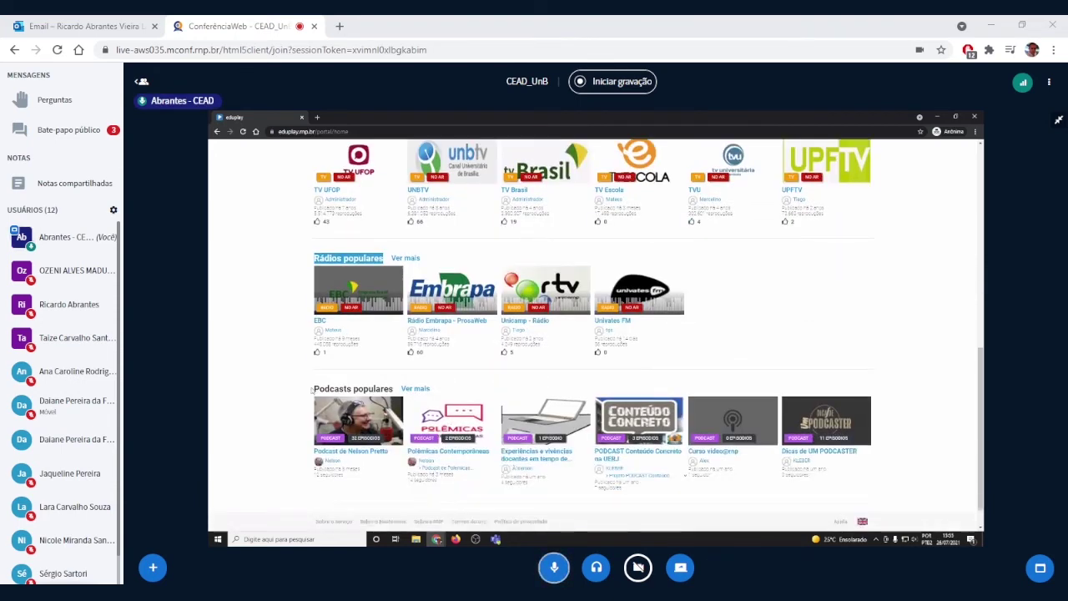
drag(307, 389, 393, 389)
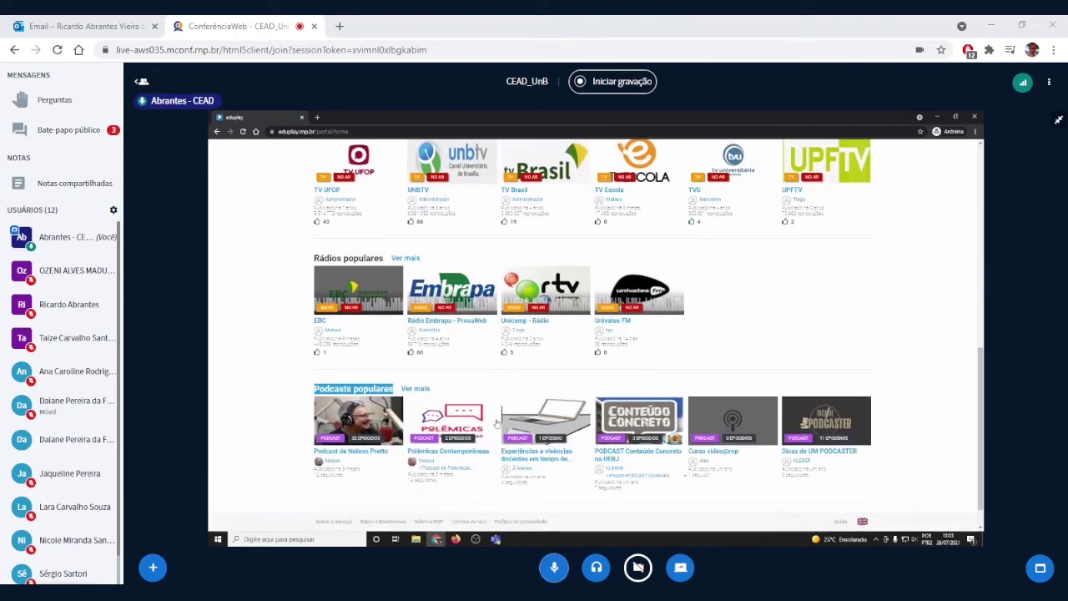
scroll(496, 426, down, 1)
scroll(505, 443, up, 8)
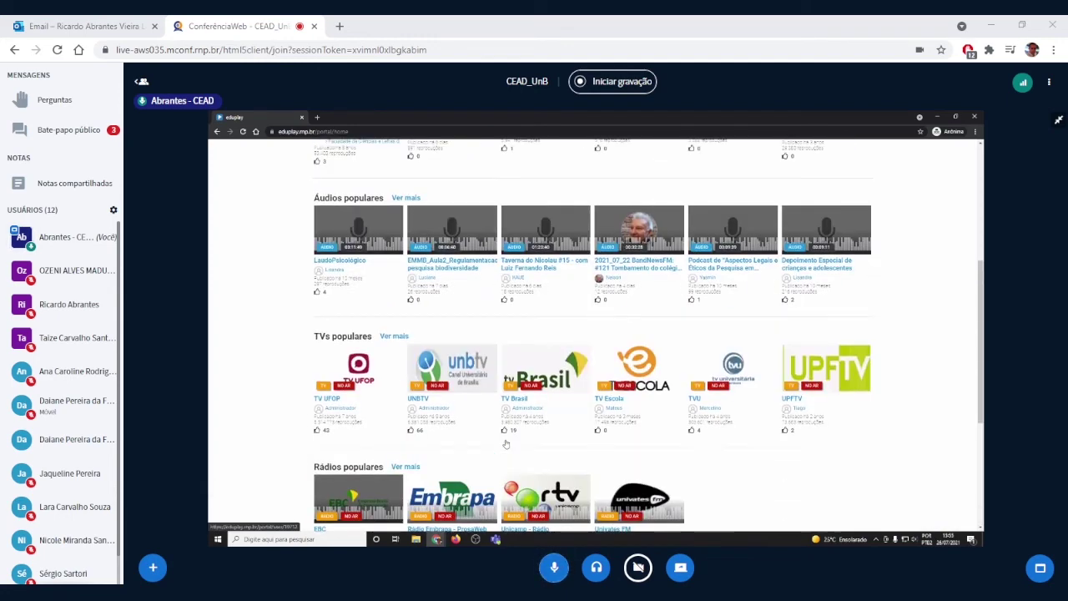
scroll(511, 427, up, 1)
scroll(511, 427, up, 1)
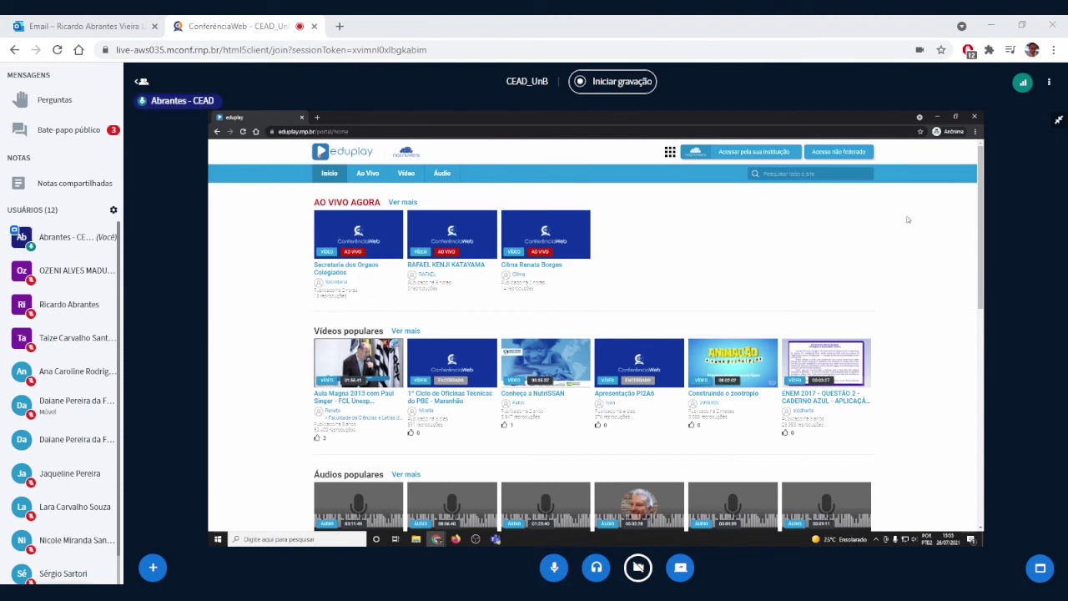
click(50, 129)
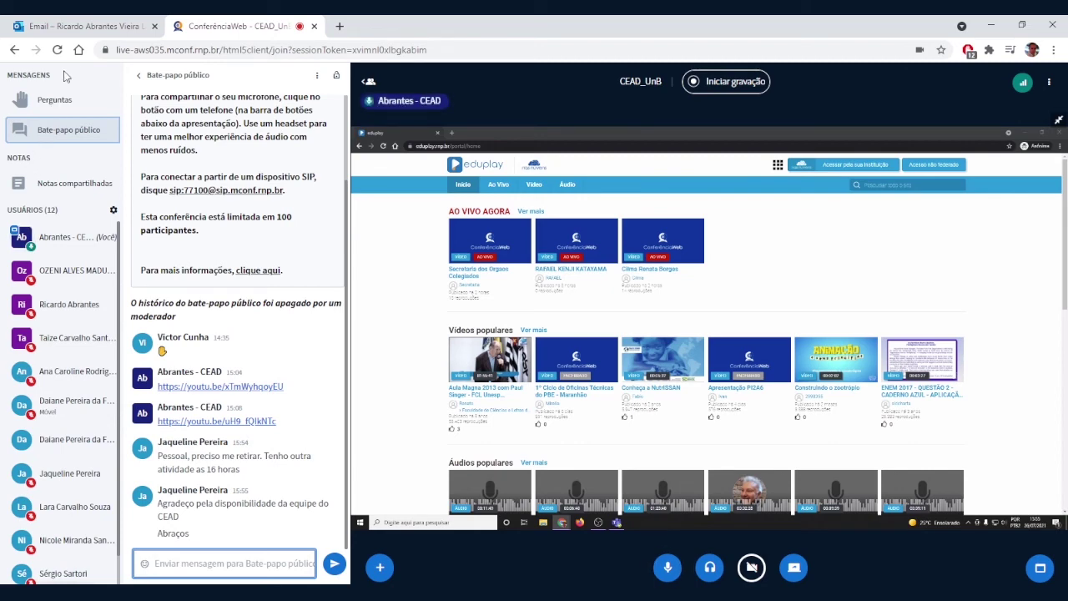
click(140, 77)
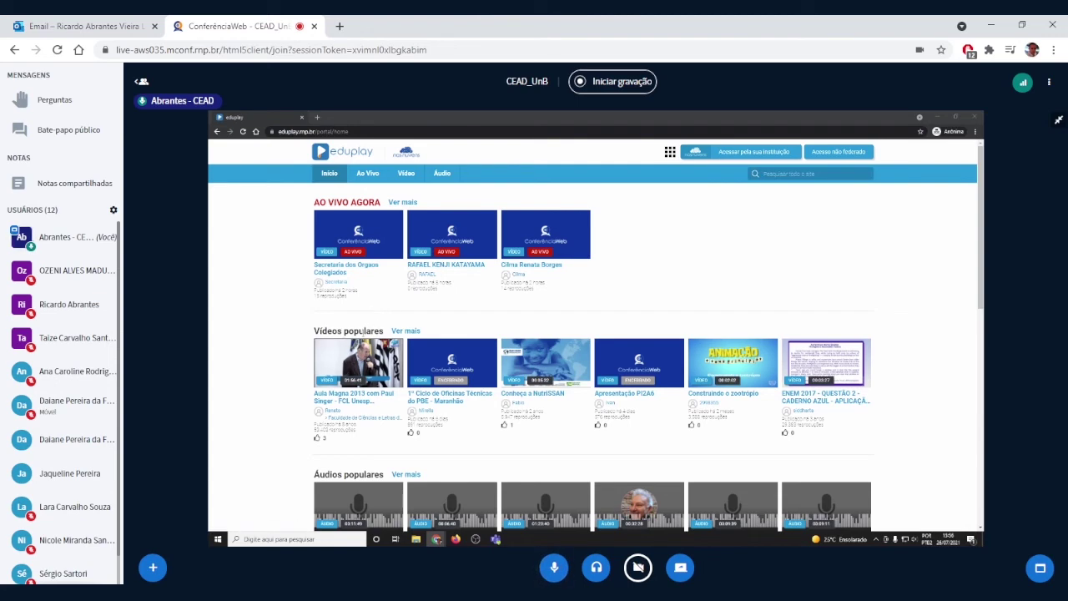
Step: Scroll down through the eduplay home page sections and back up toward the top
scroll(362, 334, down, 3)
scroll(325, 386, down, 4)
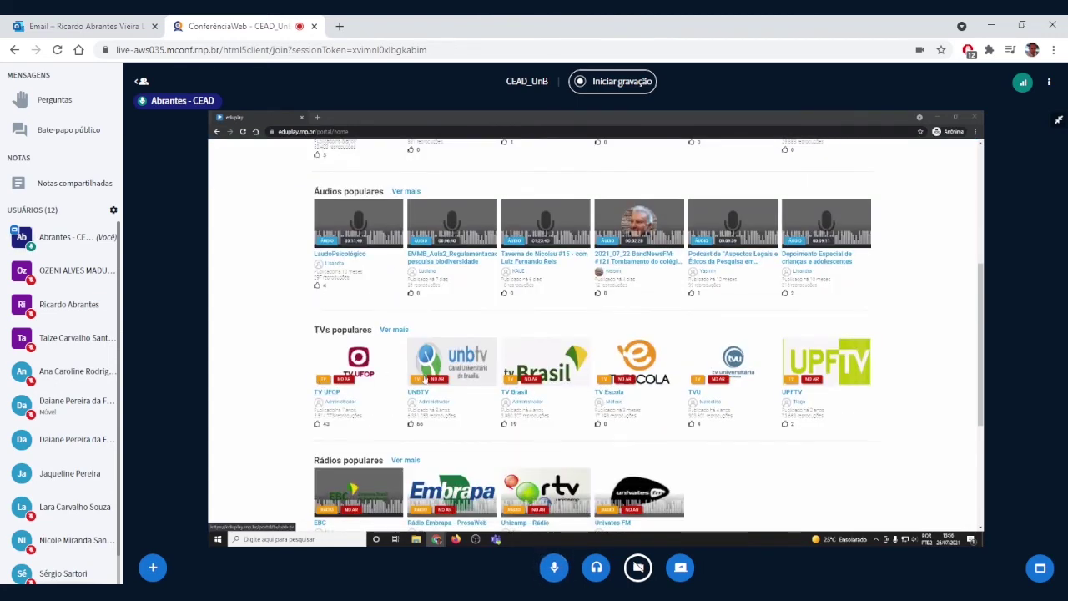
scroll(366, 472, down, 3)
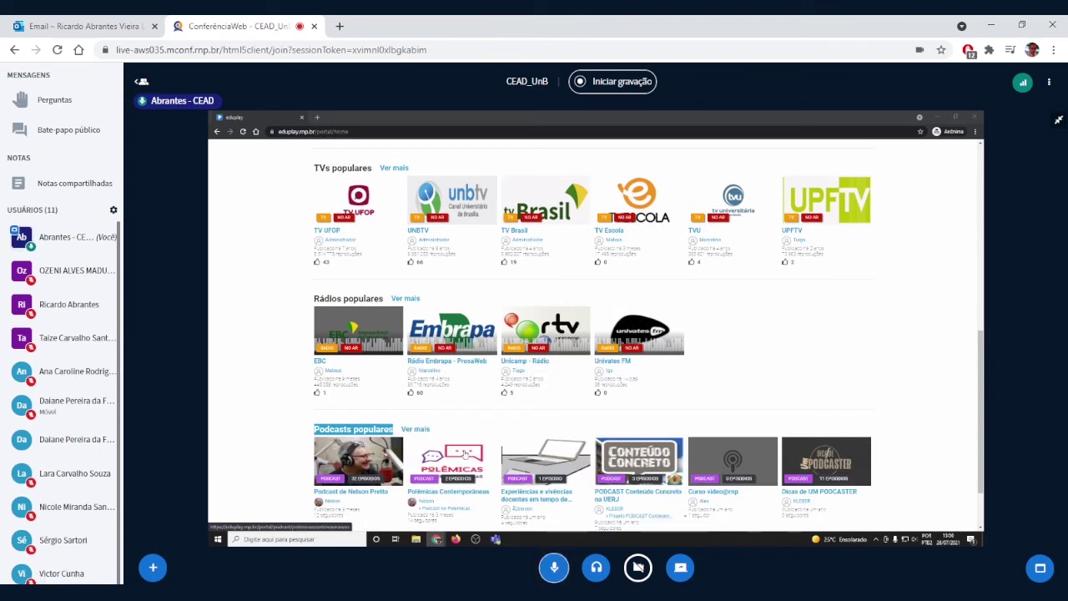
scroll(462, 451, up, 10)
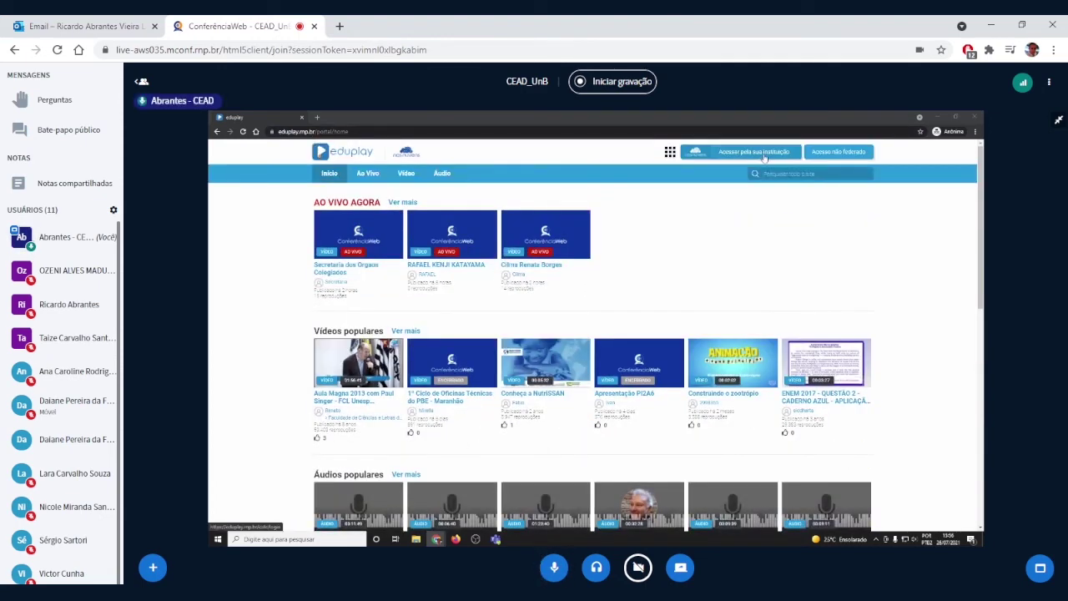
Step: Log in through CAFe with the saved UnB credentials, accept the information release, and open Meu espaço
click(750, 154)
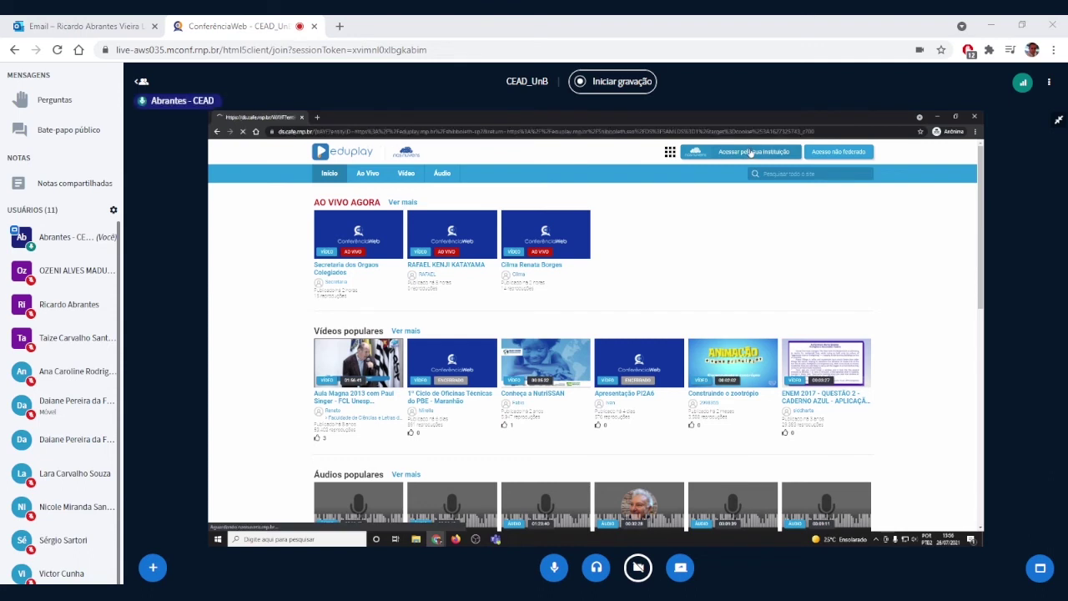
click(496, 331)
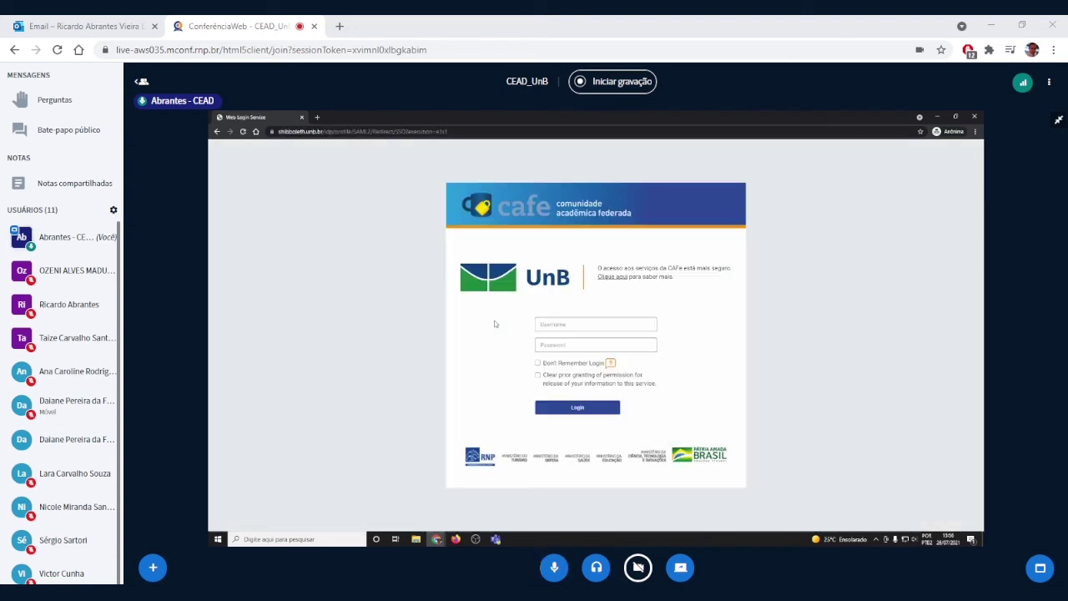
click(573, 324)
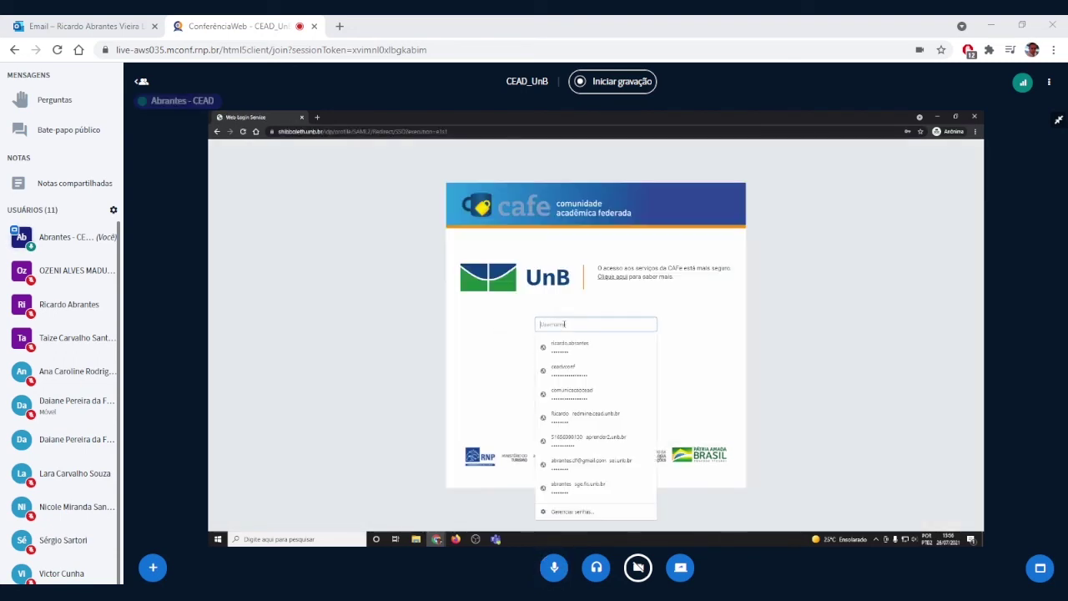
click(566, 354)
click(558, 408)
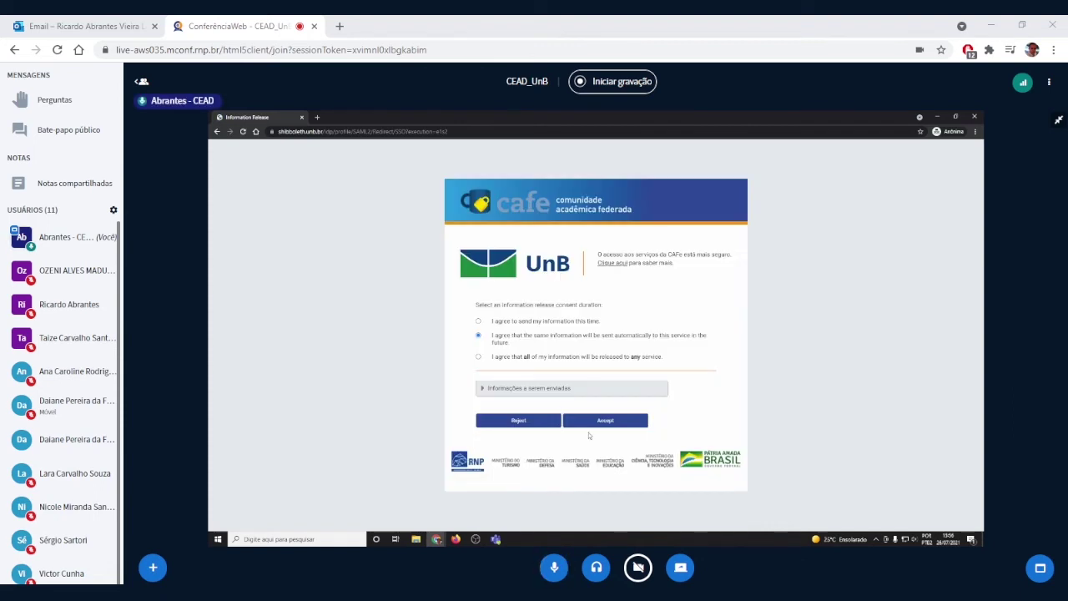
click(619, 423)
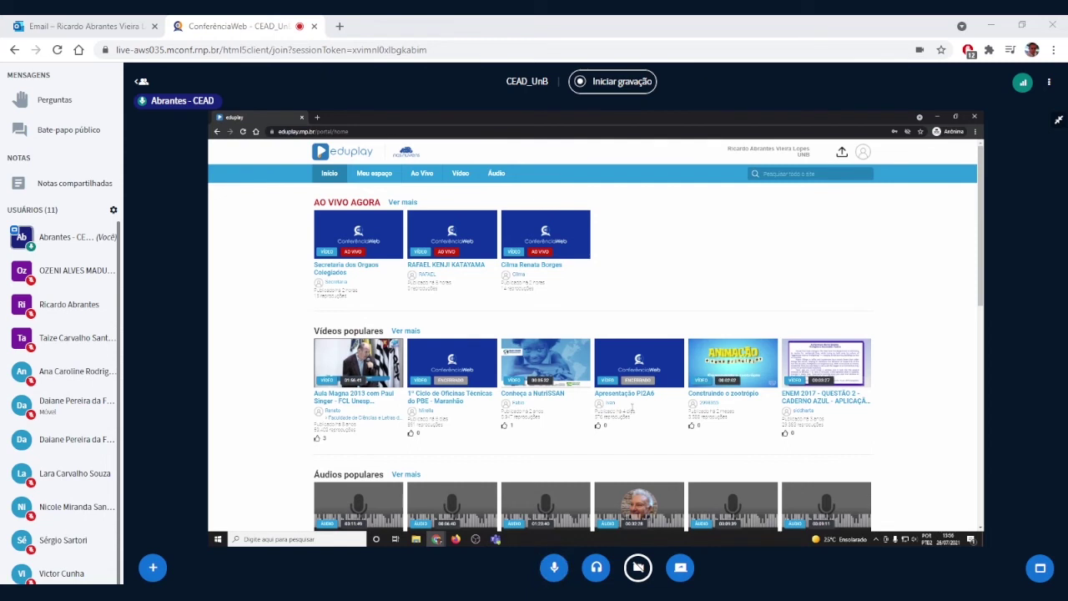
click(376, 173)
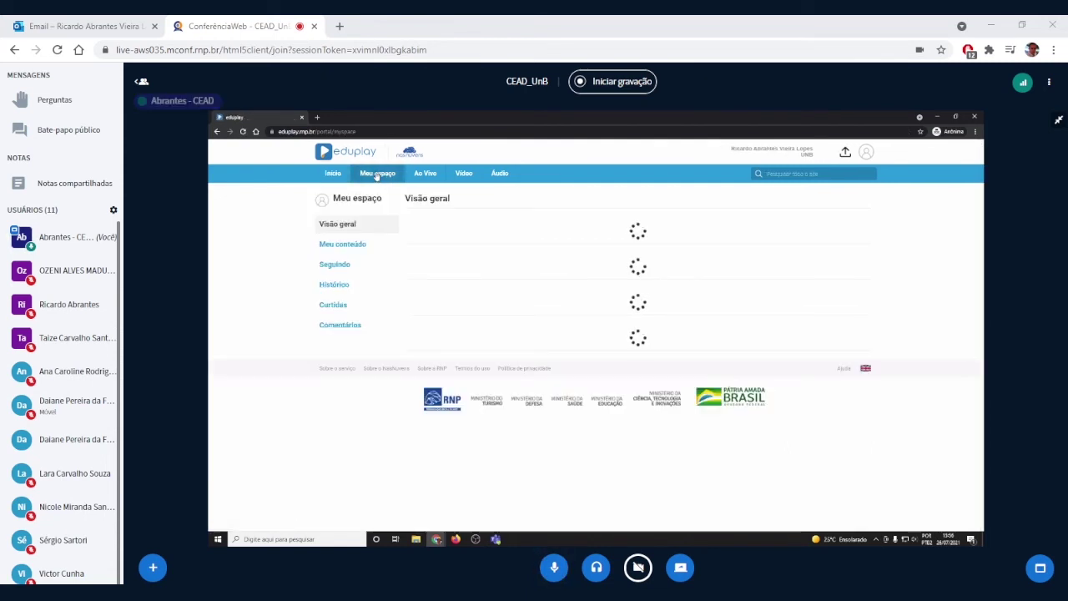
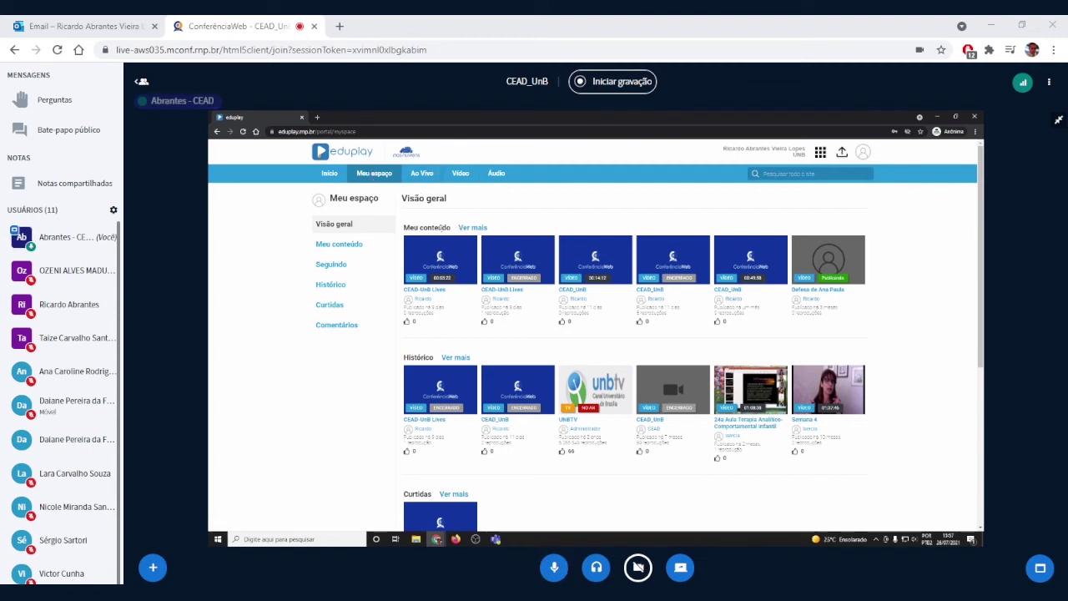
Step: Open Meu conteúdo and review the 10 publications' visibility, publication date, plays and status
click(340, 250)
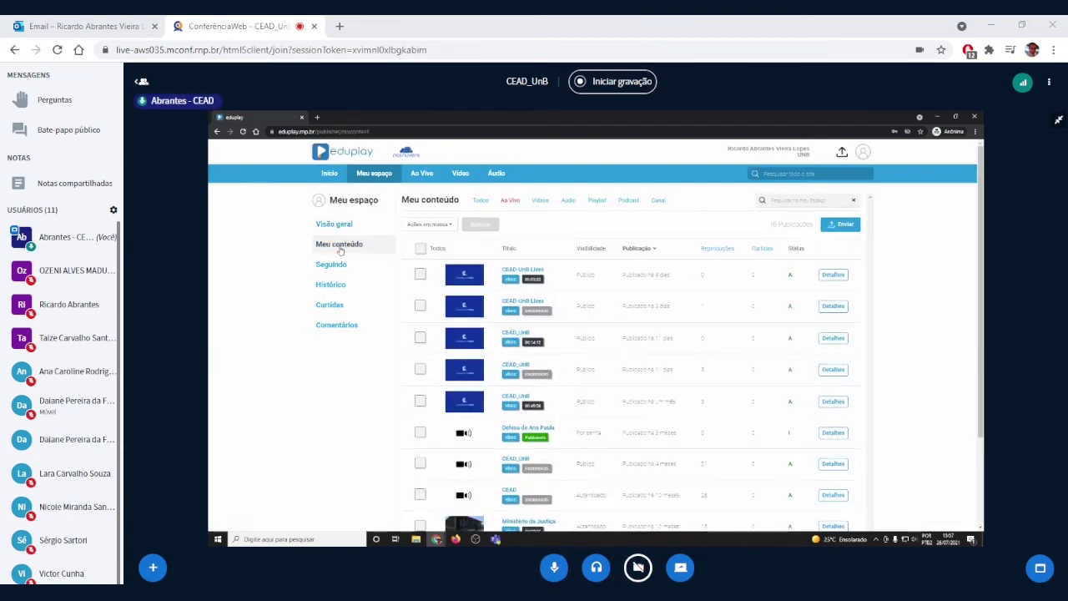
double_click(790, 275)
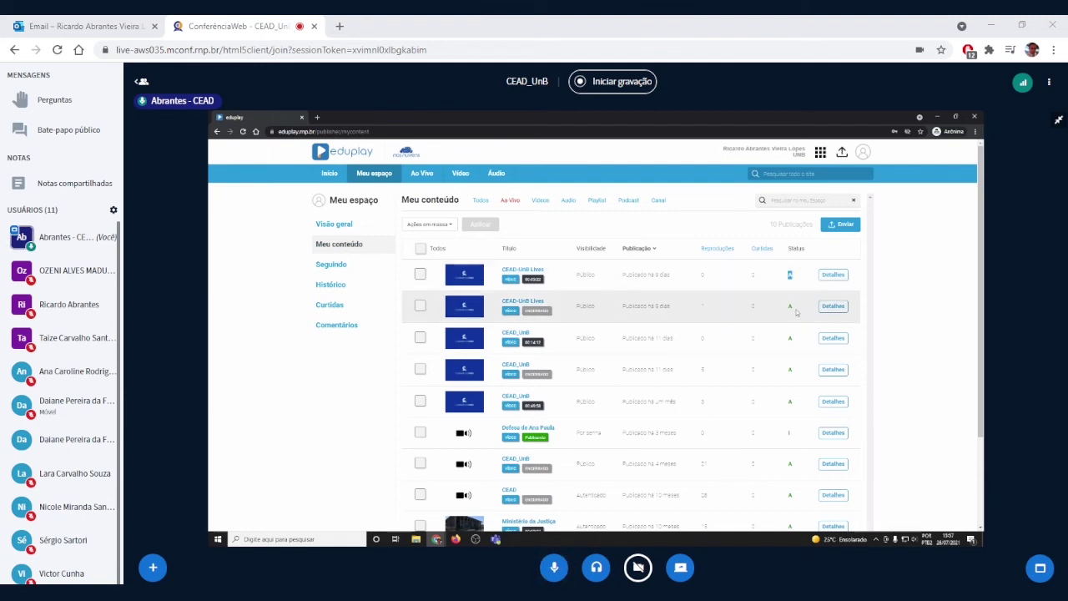
scroll(793, 351, down, 2)
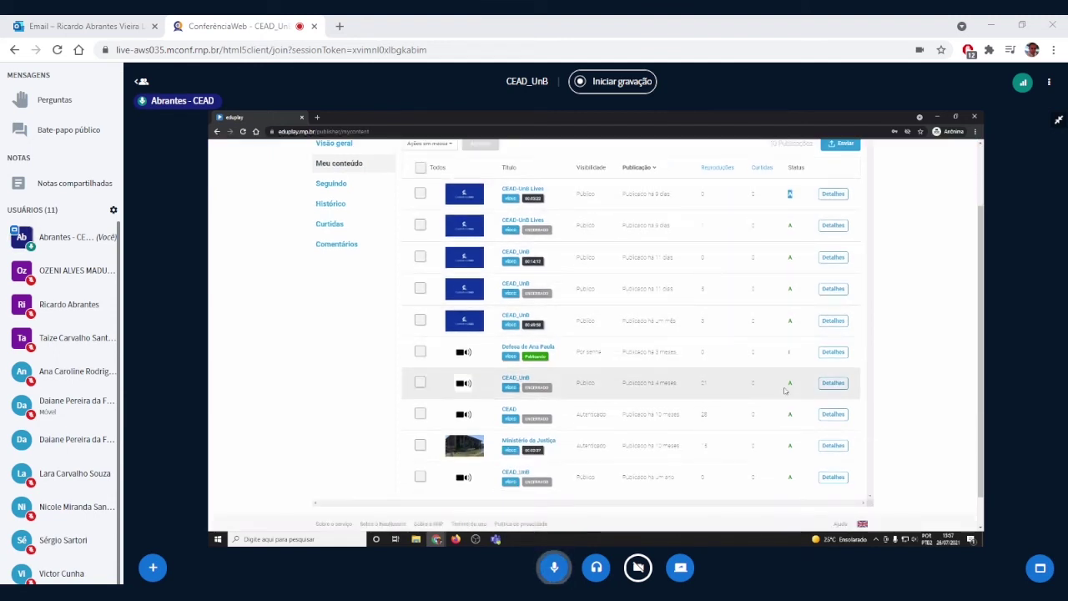
scroll(784, 446, down, 1)
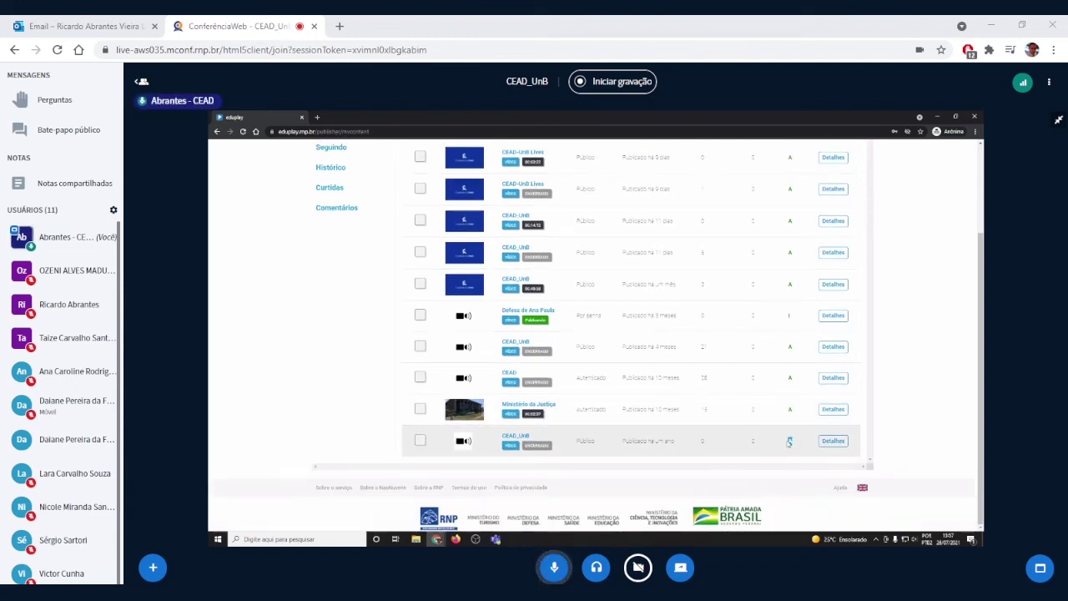
scroll(788, 442, up, 3)
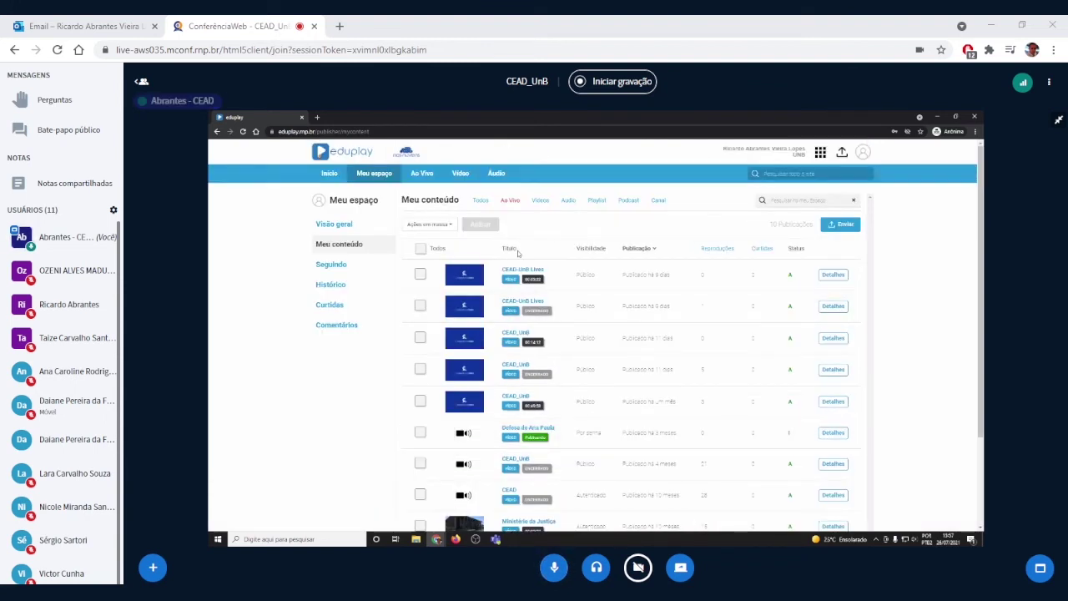
scroll(659, 400, down, 2)
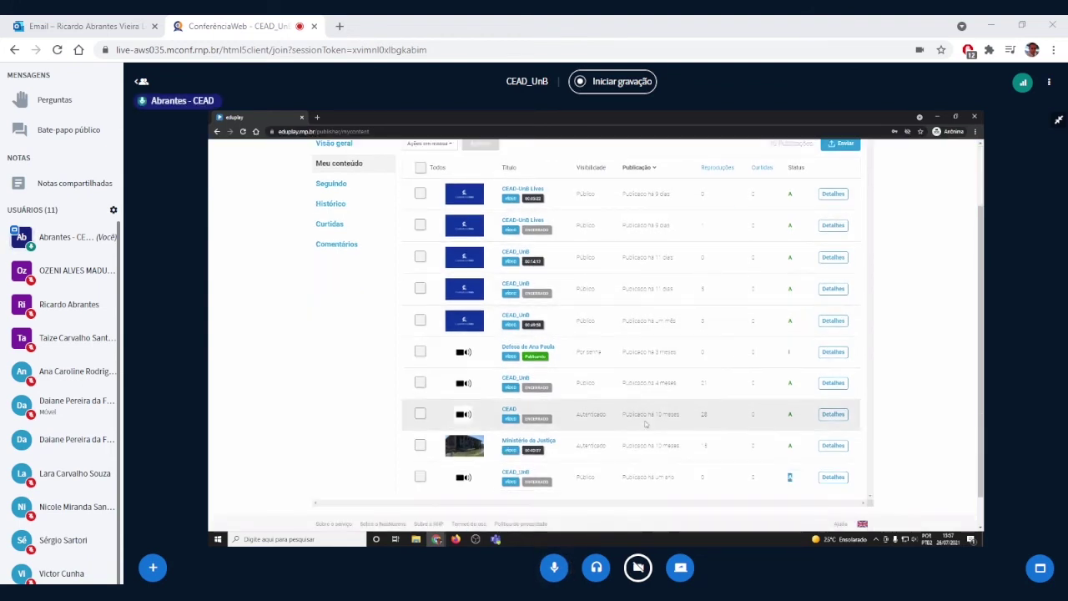
Step: Open the Ministério da Justiça video's details, pause its preview and show the Privacidade options
click(832, 446)
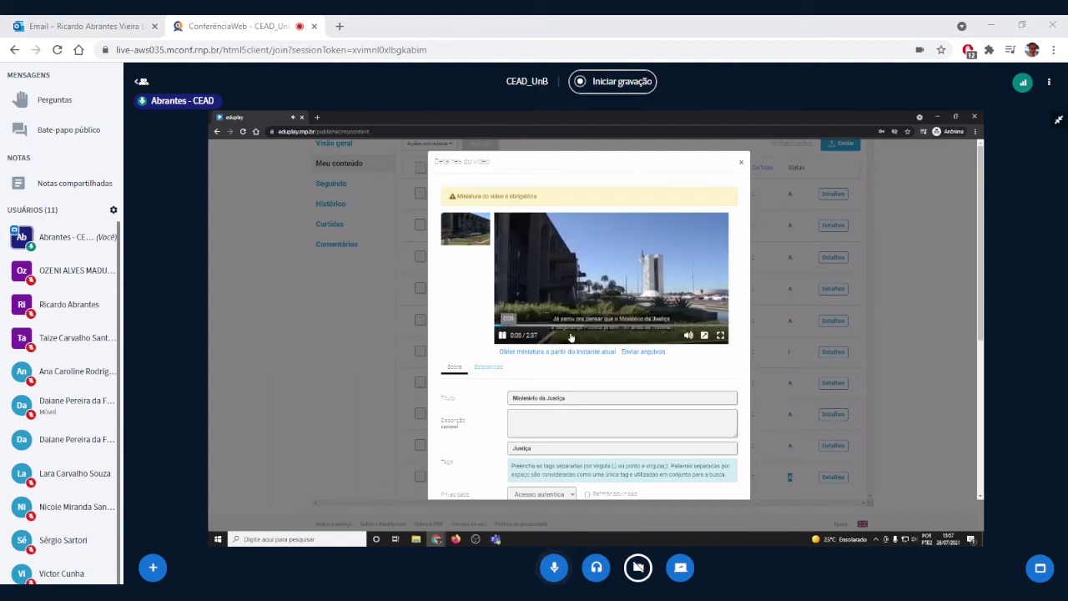
click(503, 335)
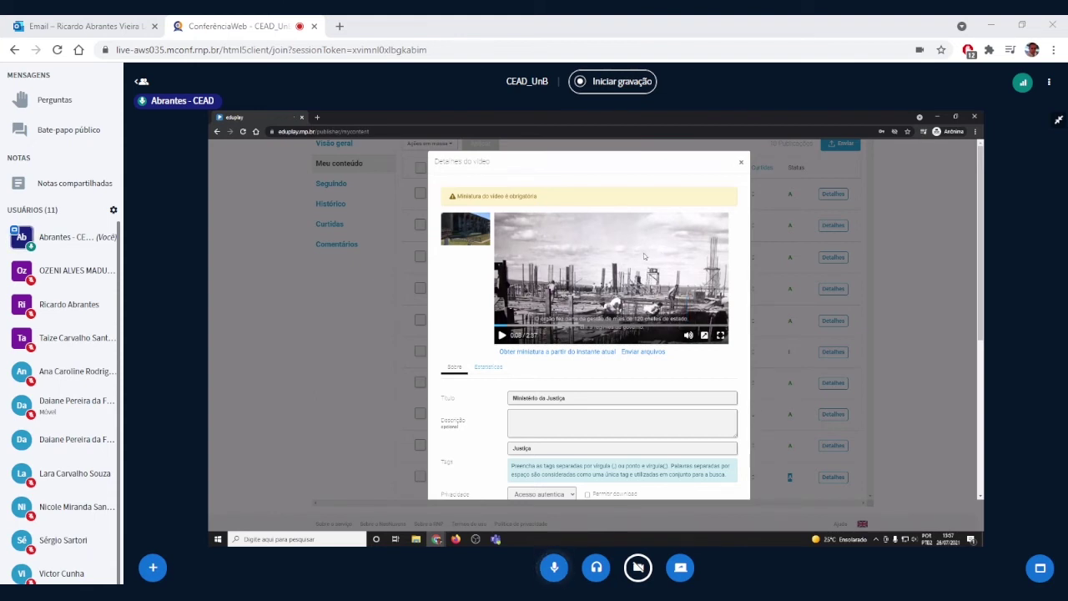
scroll(644, 256, down, 1)
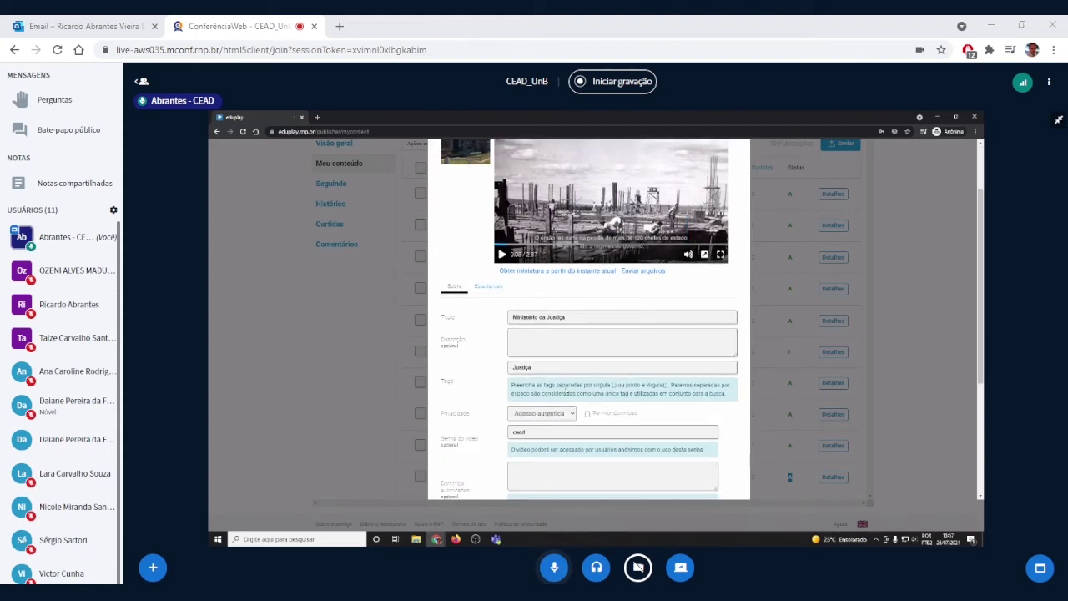
scroll(501, 371, down, 1)
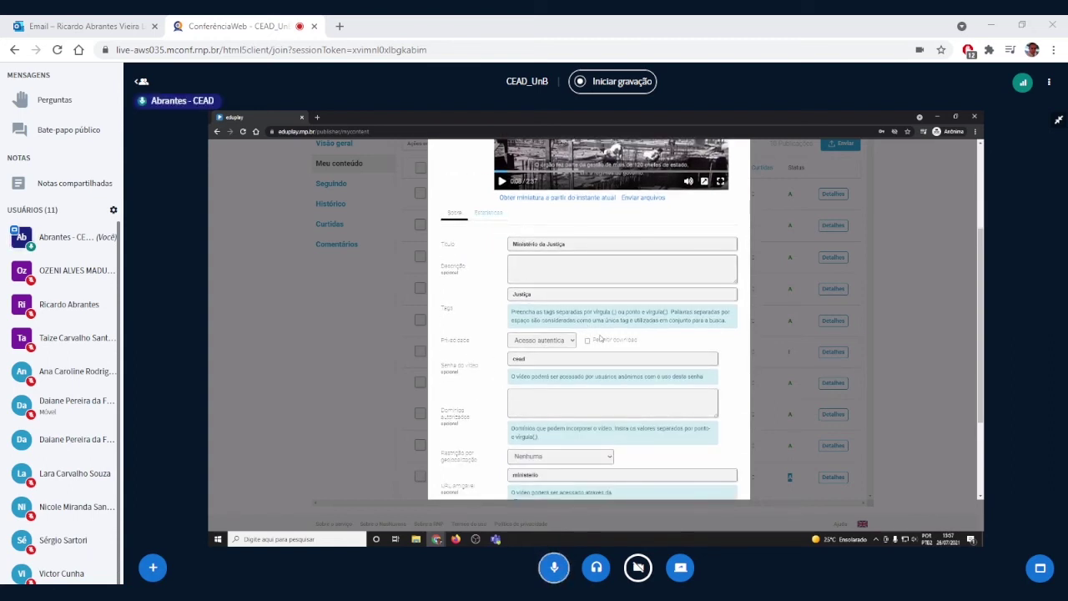
click(572, 341)
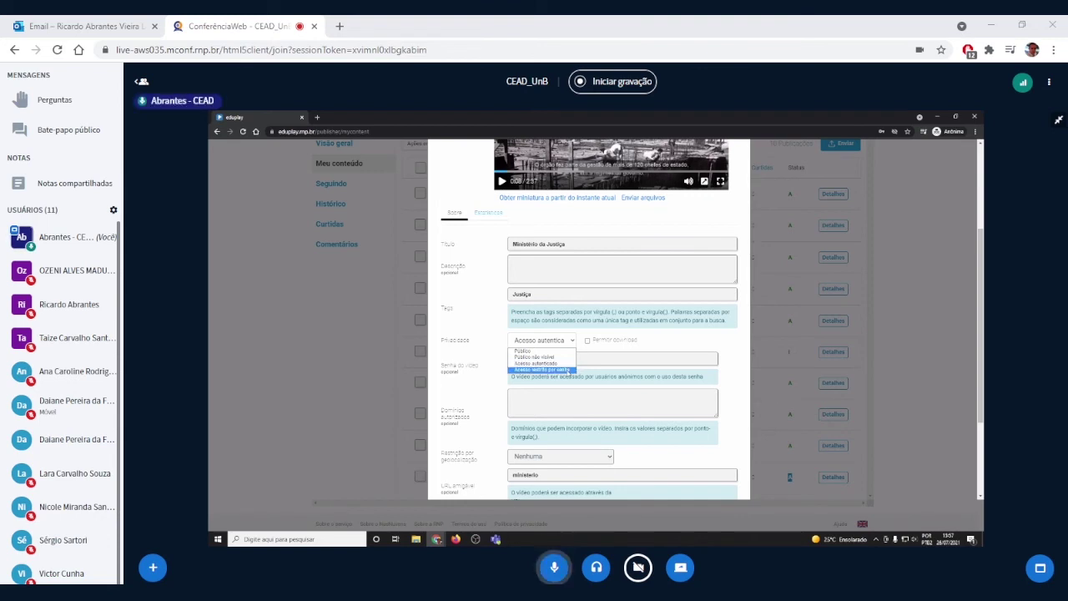
click(568, 370)
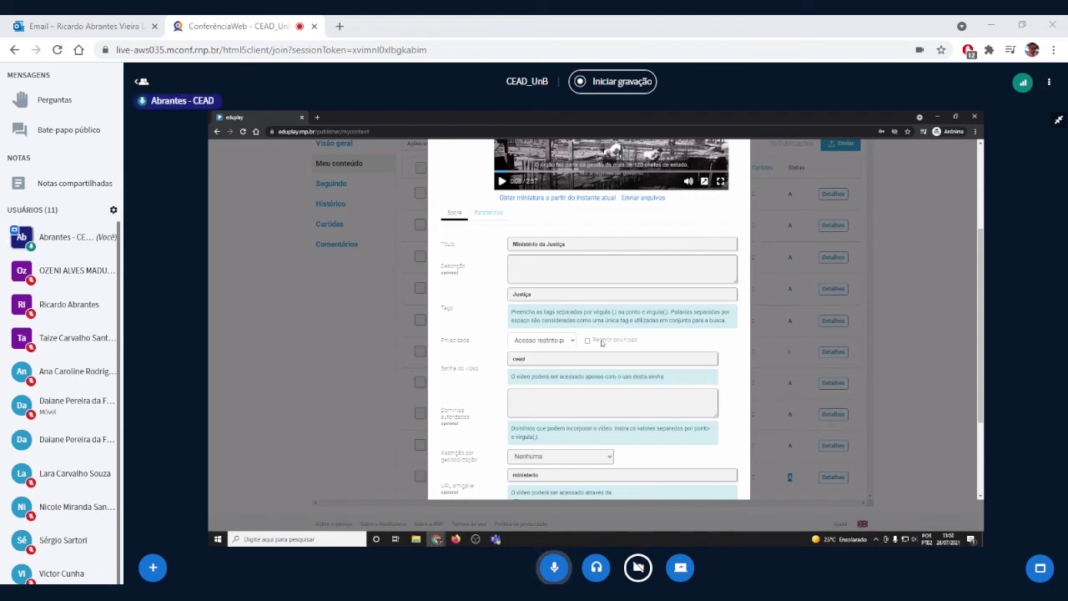
click(587, 341)
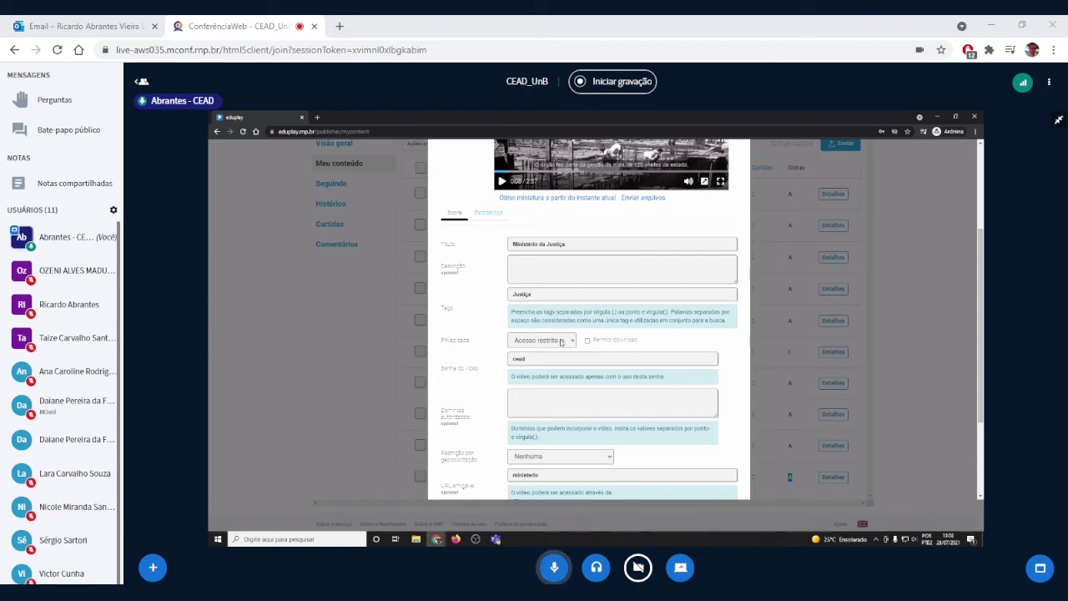
scroll(582, 351, down, 1)
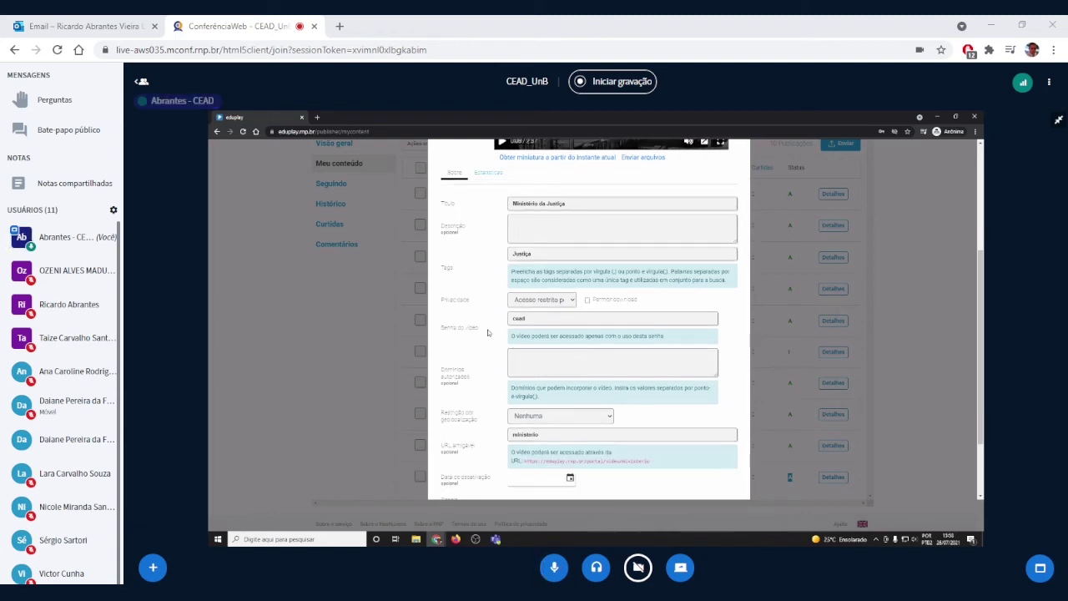
drag(530, 318, 495, 321)
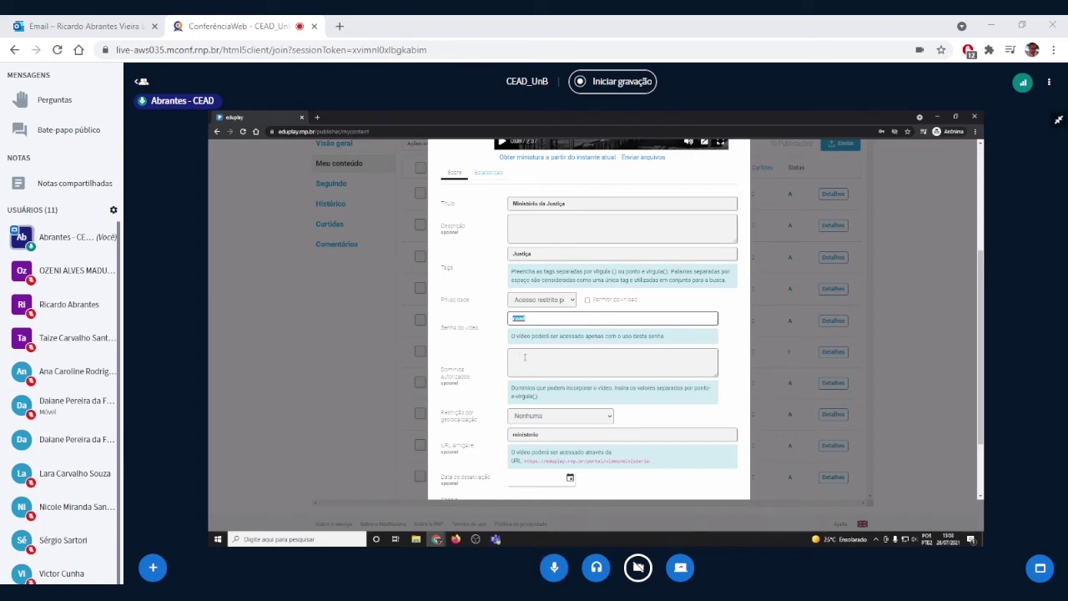
click(572, 302)
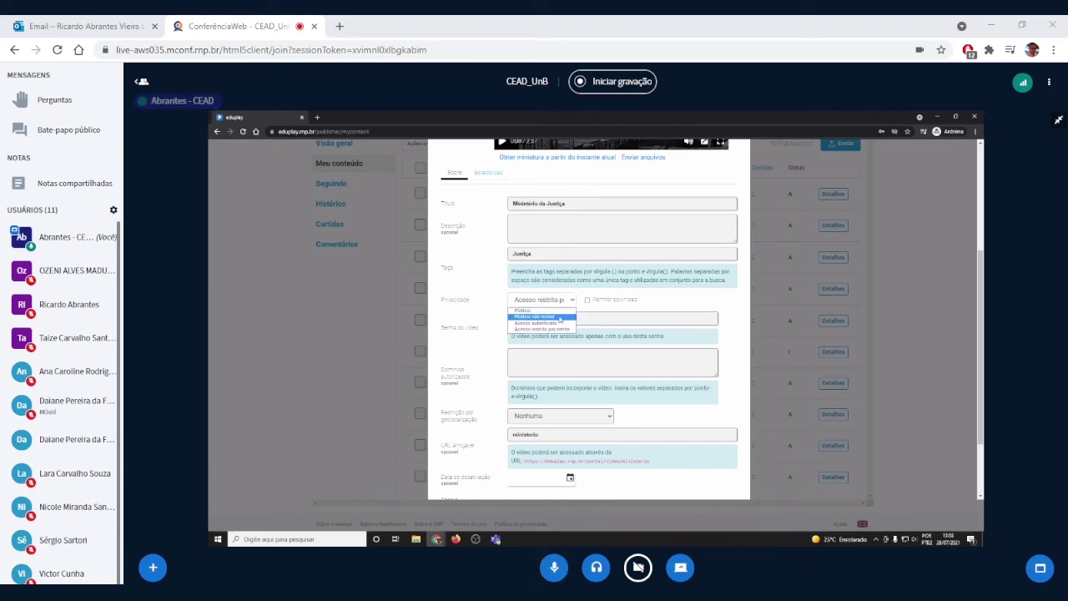
click(562, 323)
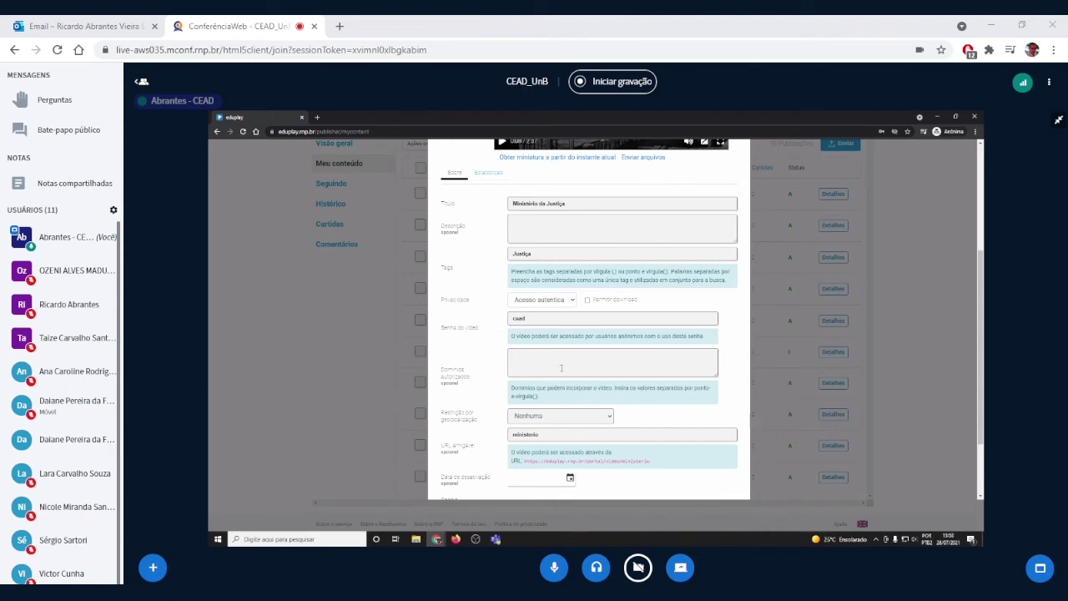
scroll(562, 366, down, 3)
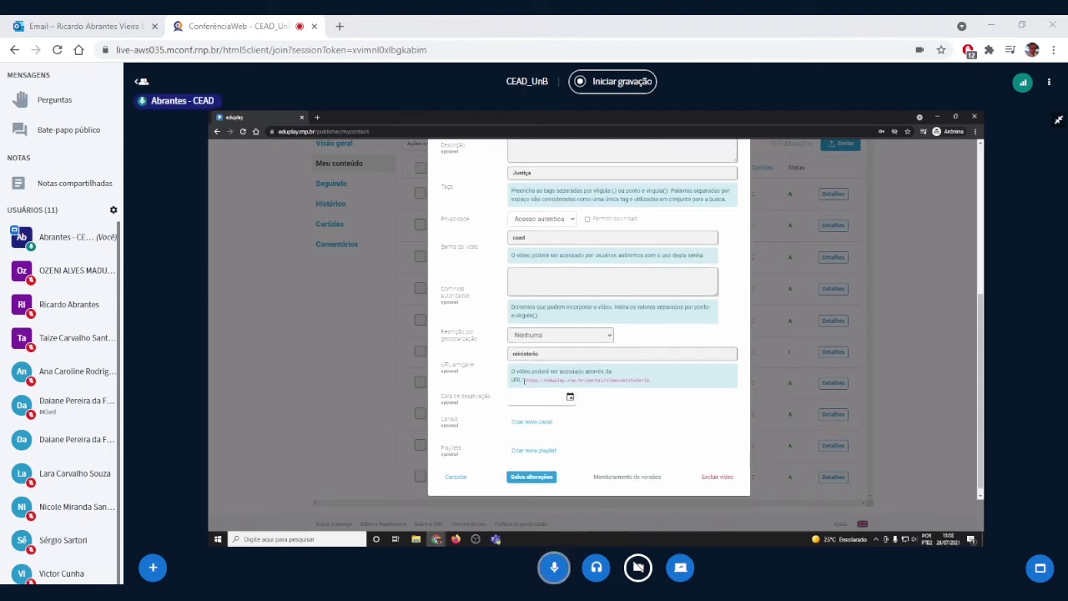
Step: Select the friendly URL name 'ministerio' and then its full generated link
click(543, 353)
drag(535, 354, 650, 381)
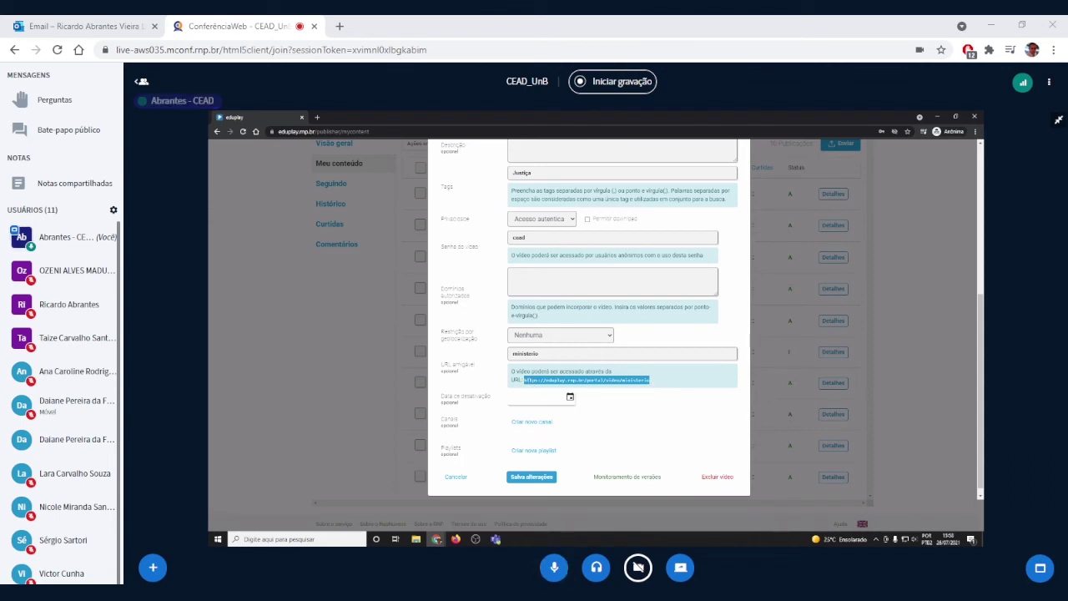
click(601, 392)
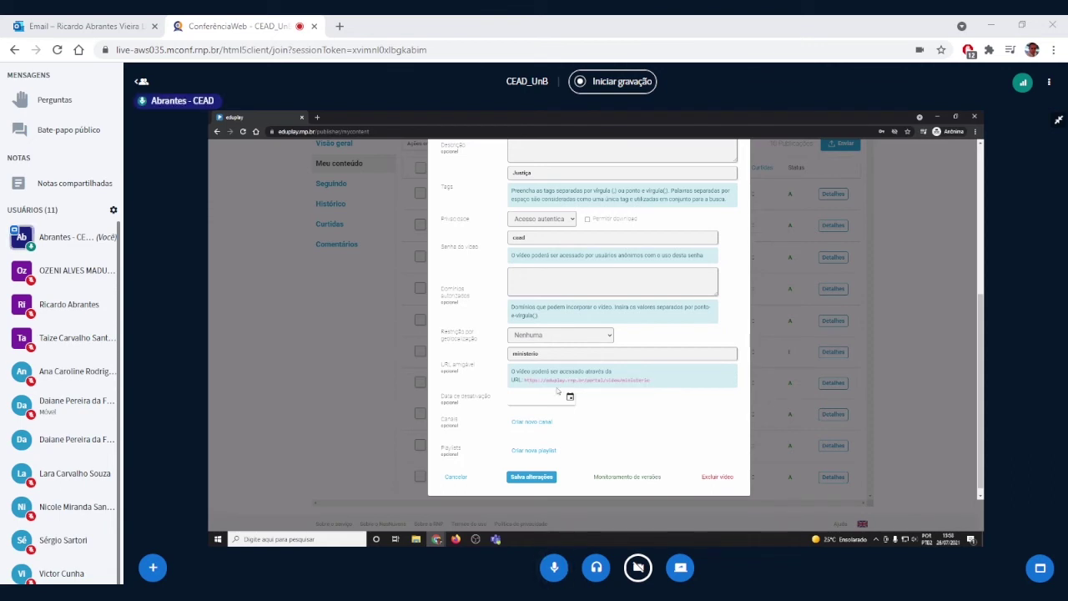
drag(524, 380, 703, 385)
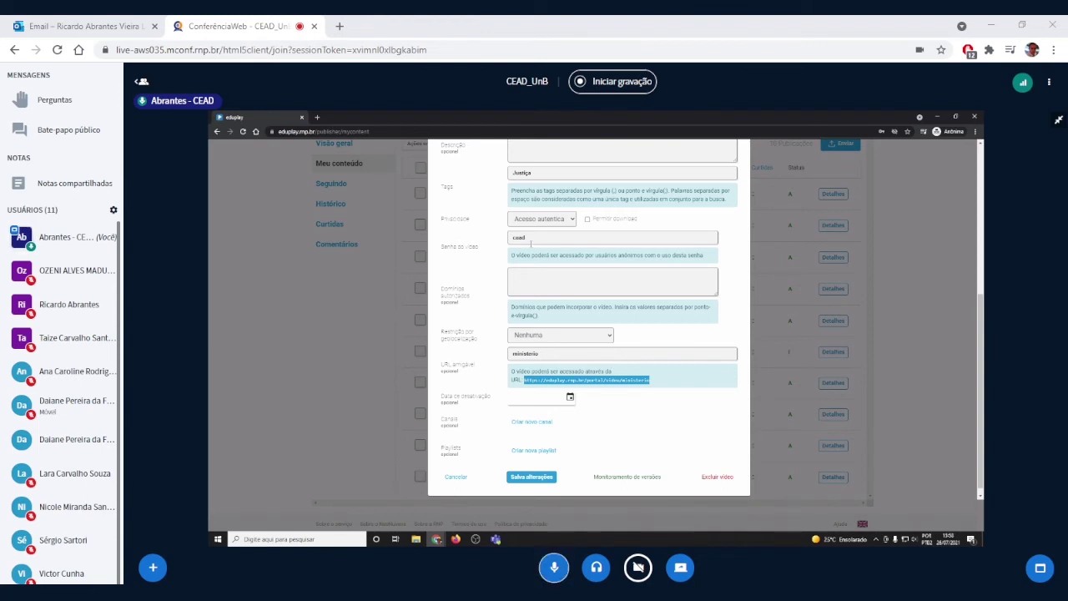
Step: Save the video's changes with Salvar alterações, keeping Acesso autenticado
scroll(551, 267, up, 3)
scroll(546, 308, up, 2)
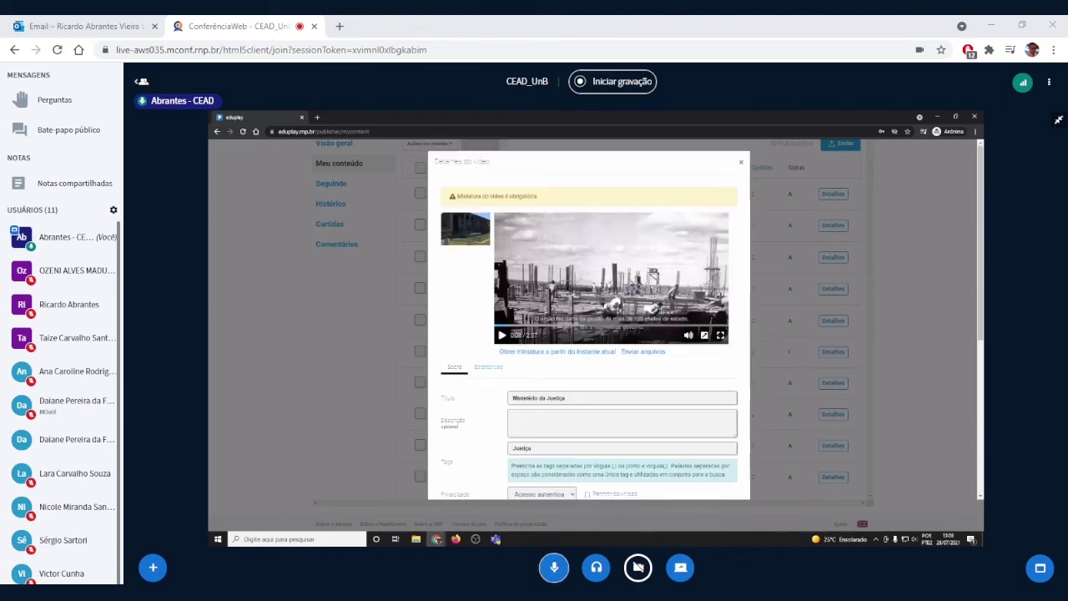
scroll(545, 308, down, 2)
scroll(545, 309, up, 2)
scroll(566, 325, down, 4)
scroll(568, 344, down, 2)
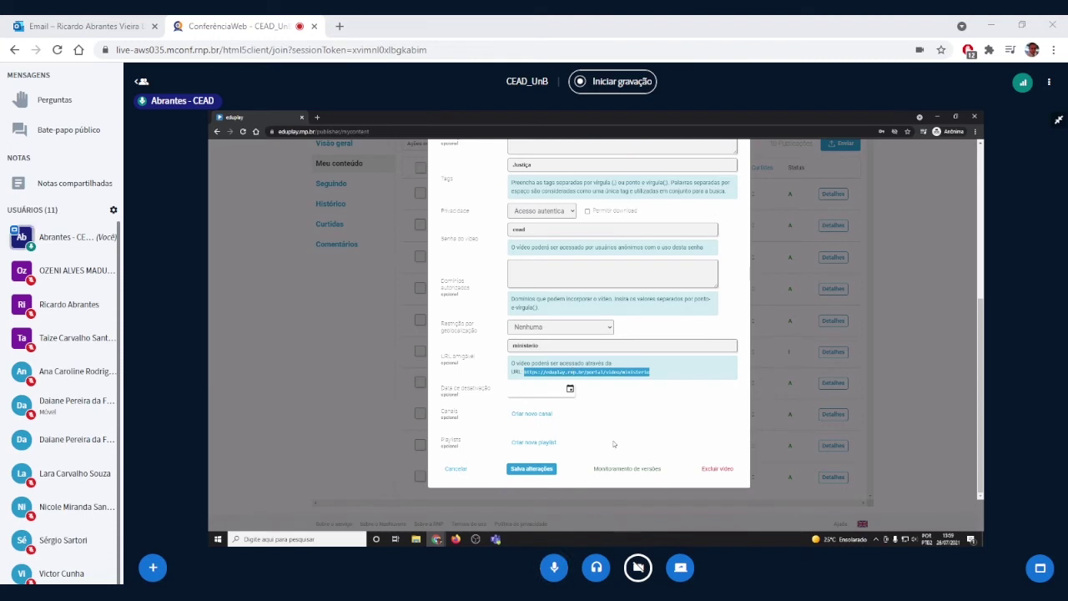
click(532, 470)
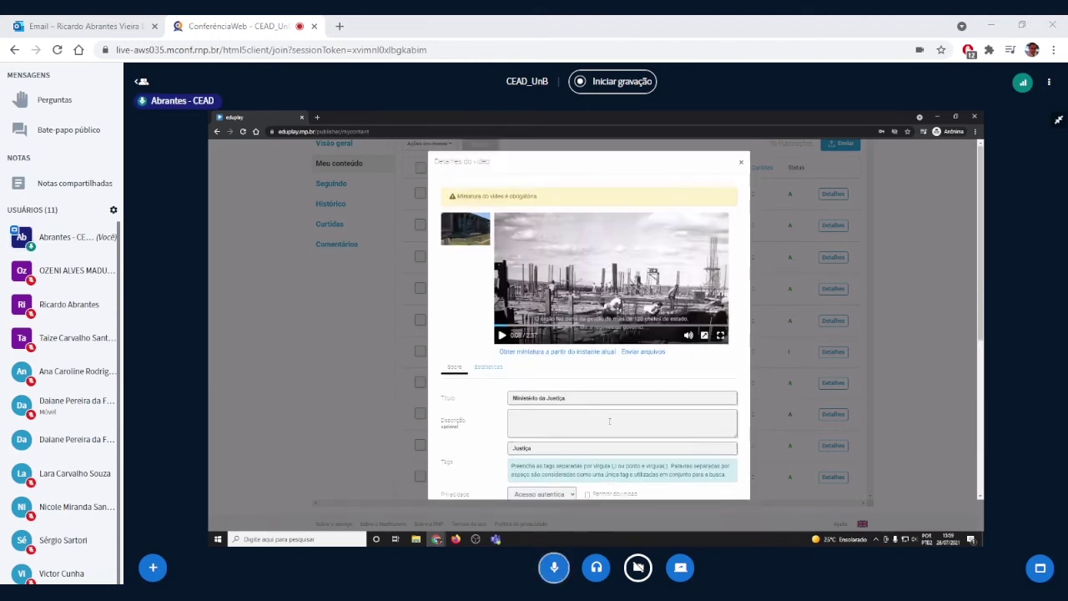
scroll(610, 431, down, 3)
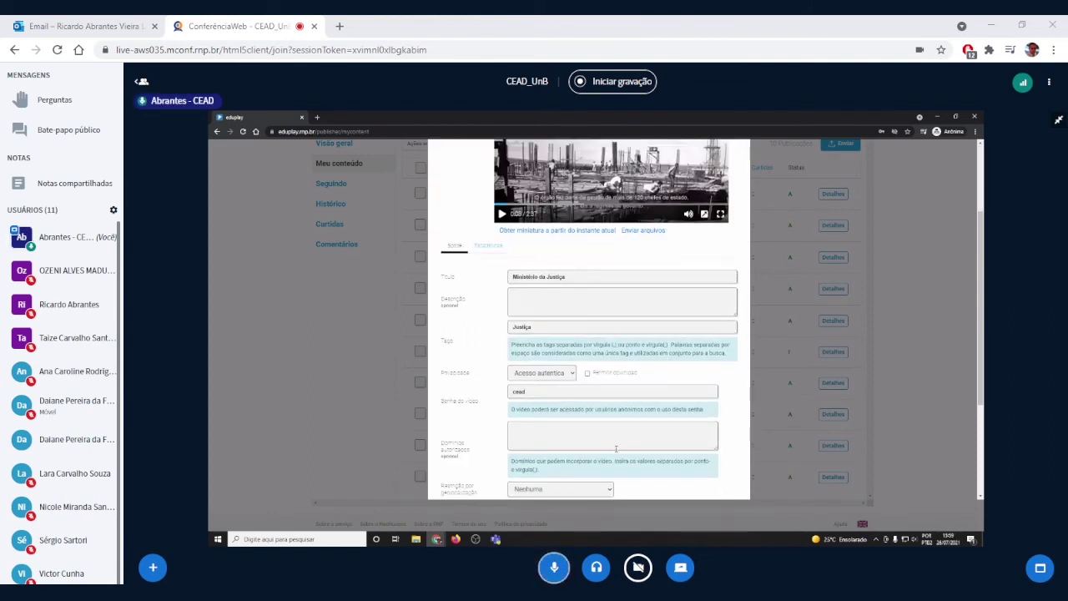
scroll(619, 453, down, 4)
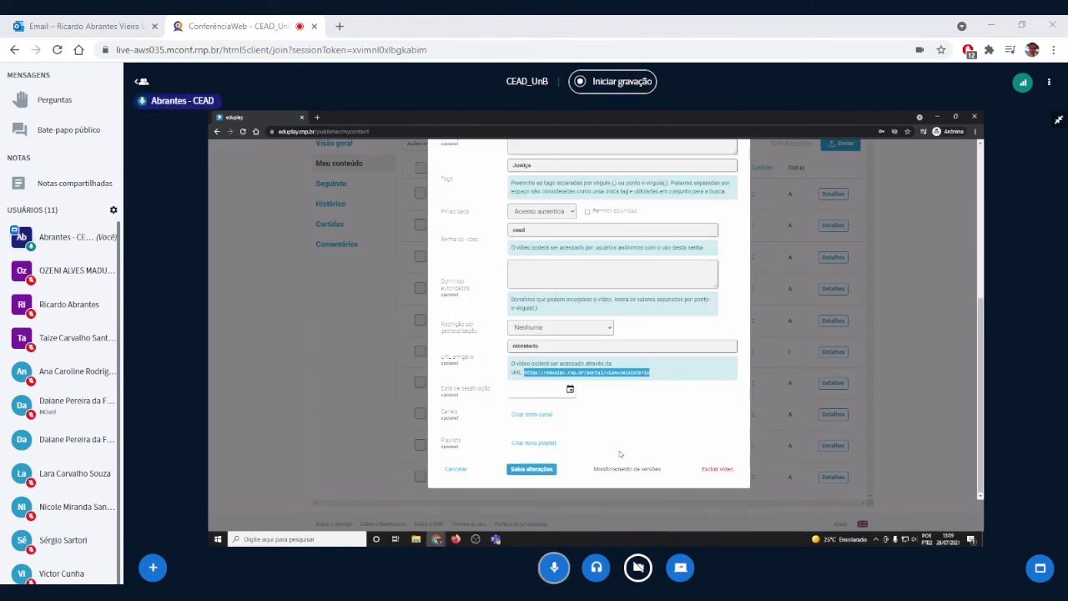
Step: Close the video details and filter the eduplay content list to videos only
click(457, 469)
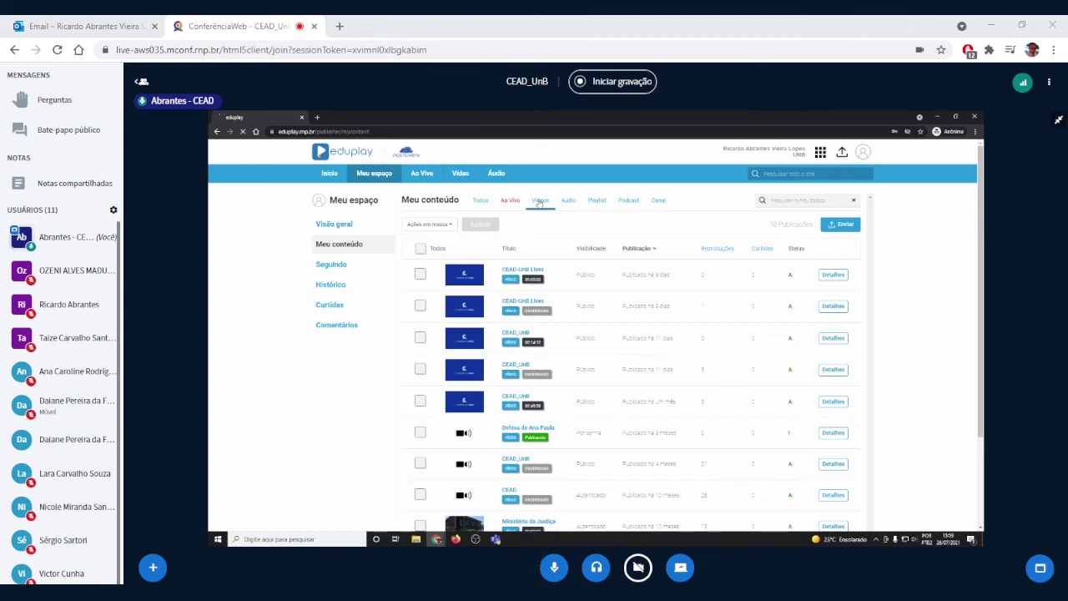
click(540, 201)
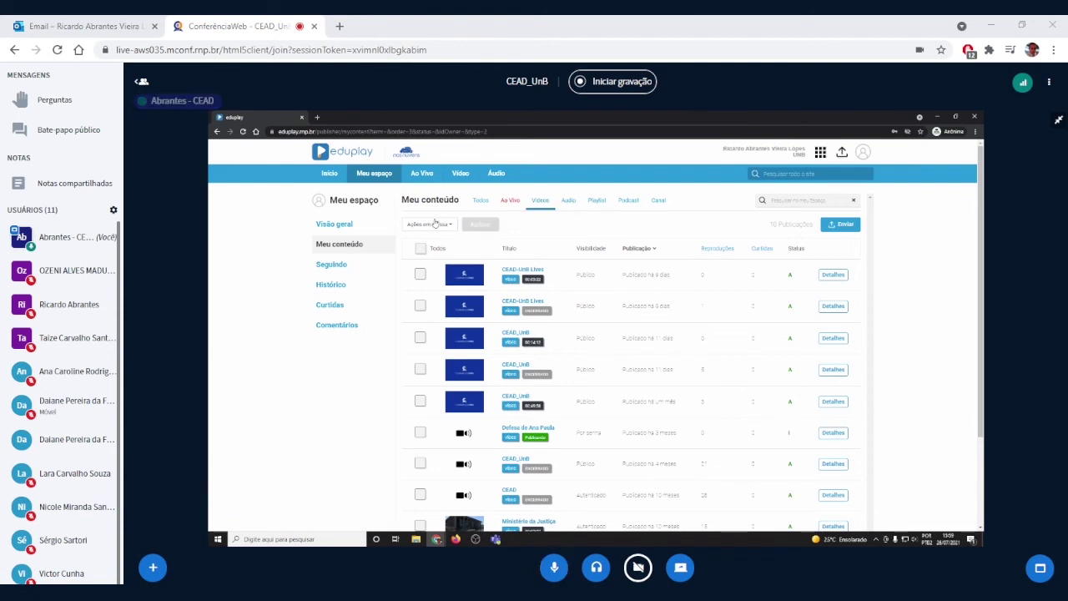
click(481, 201)
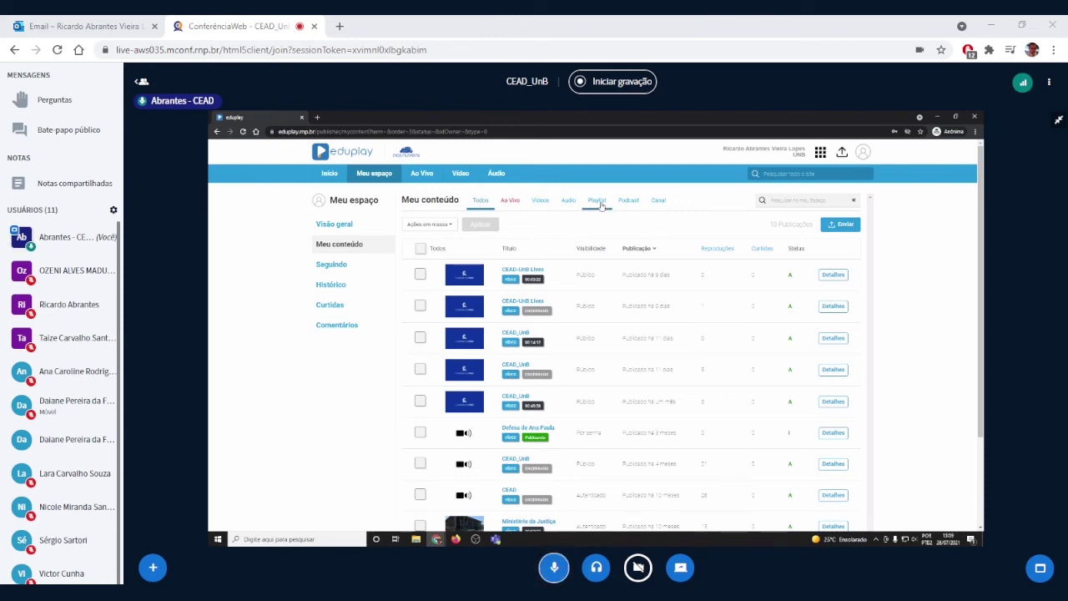
click(540, 201)
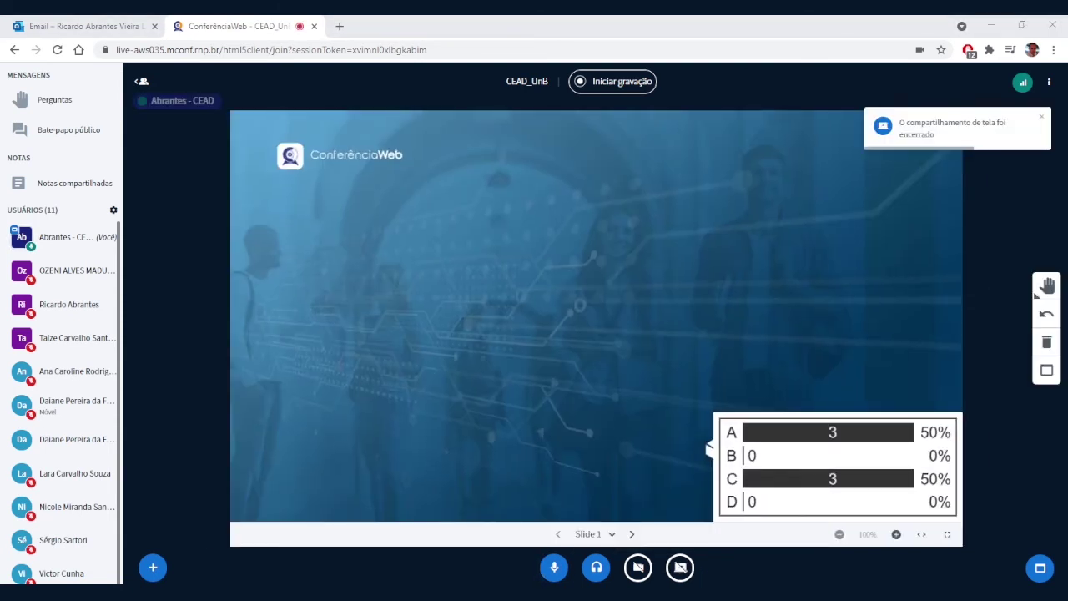
Step: Mute and then unmute your own microphone through your participant entry options
click(66, 237)
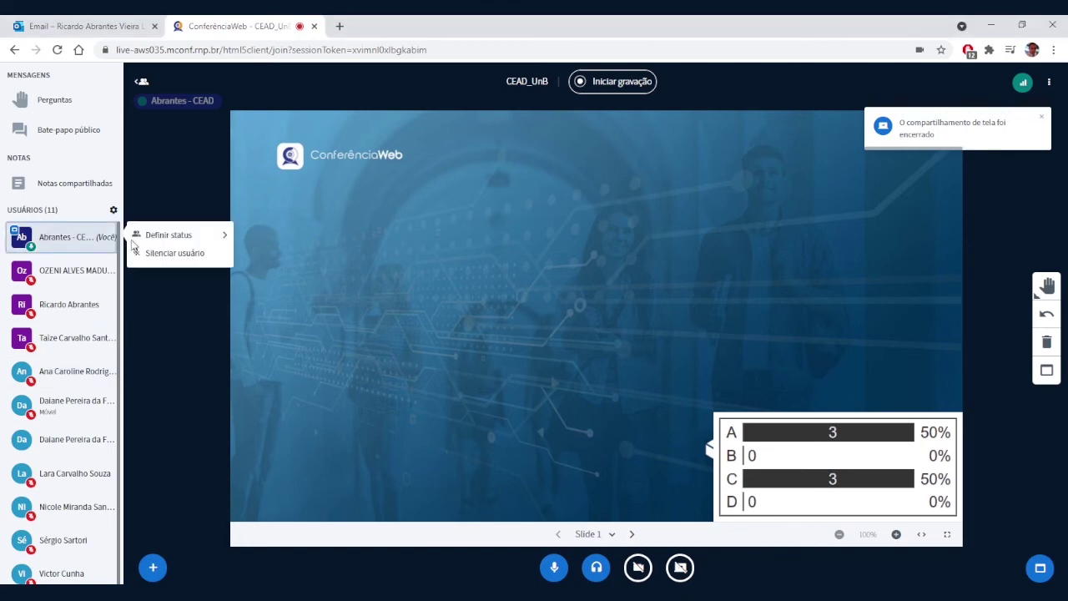
click(147, 259)
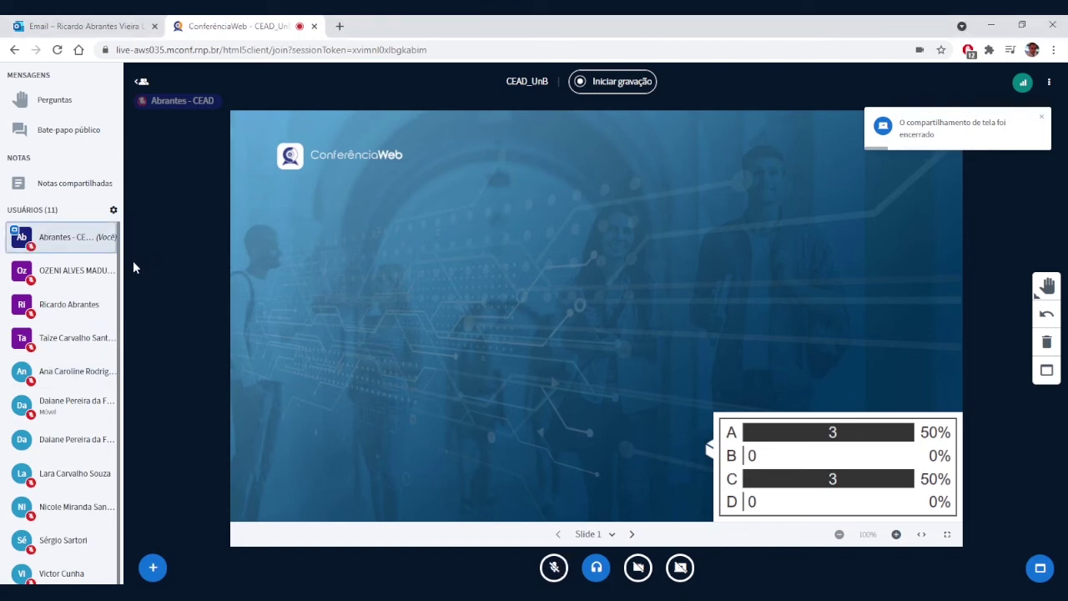
click(48, 241)
click(161, 267)
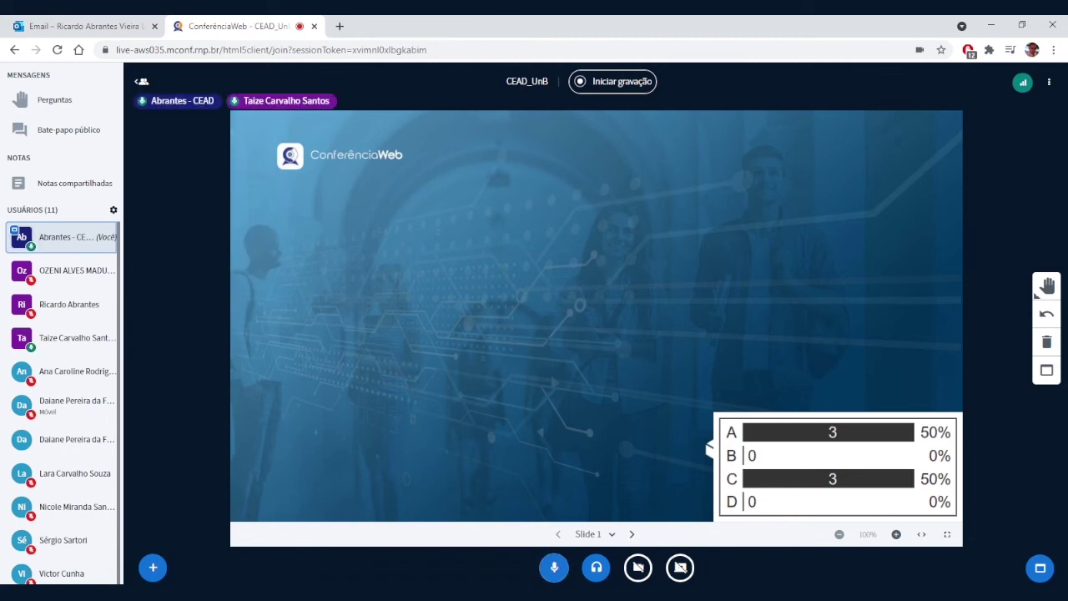
key(alt+Tab)
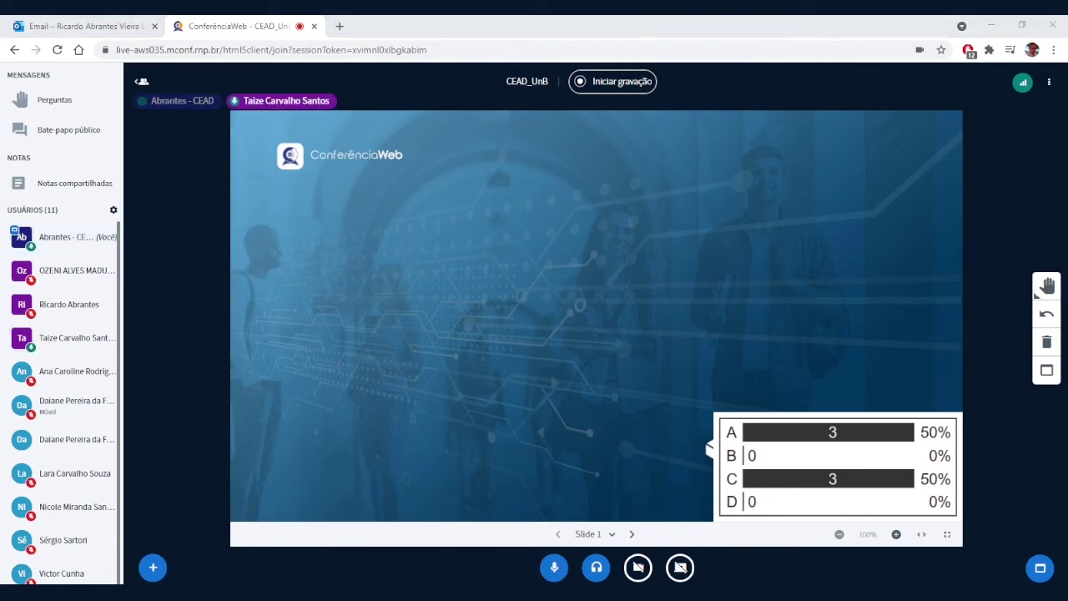
key(alt+Tab)
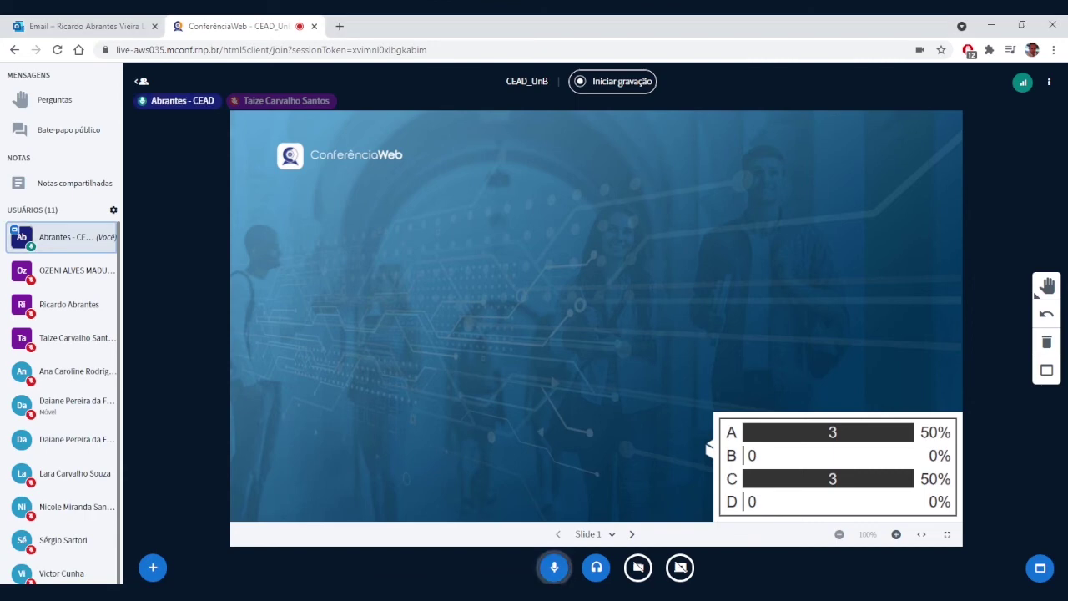
Step: Share the entire first screen (Tela 1) with the session and dismiss the sharing-started notice
click(681, 568)
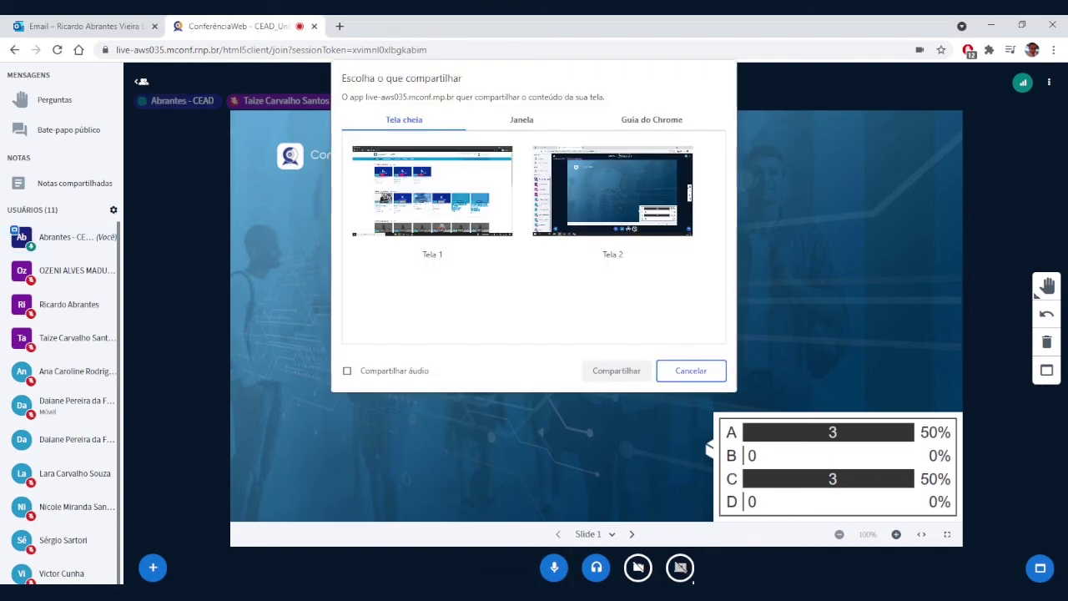
click(517, 207)
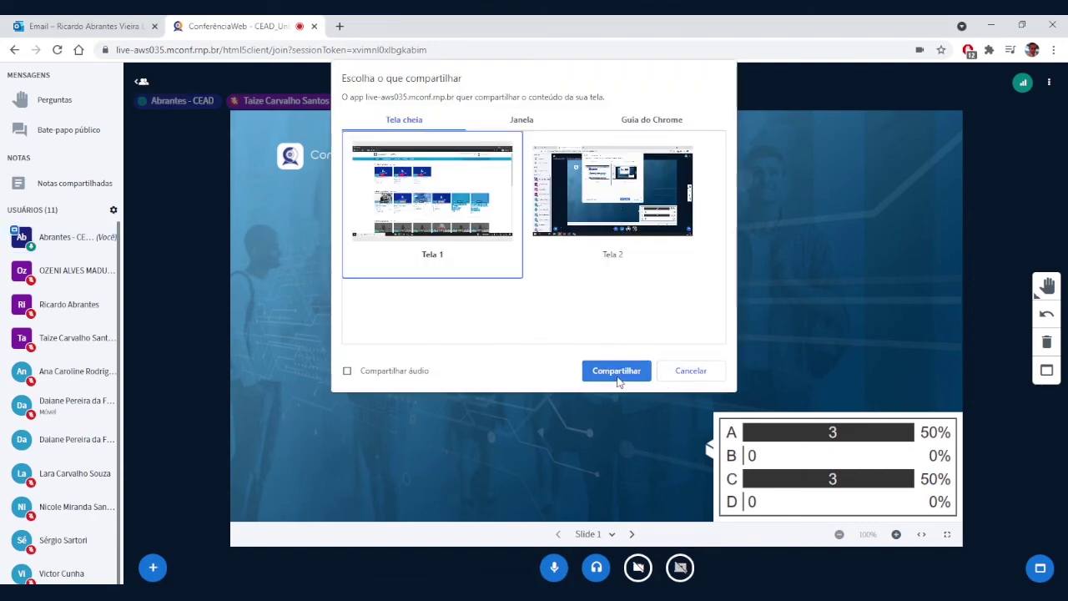
click(617, 371)
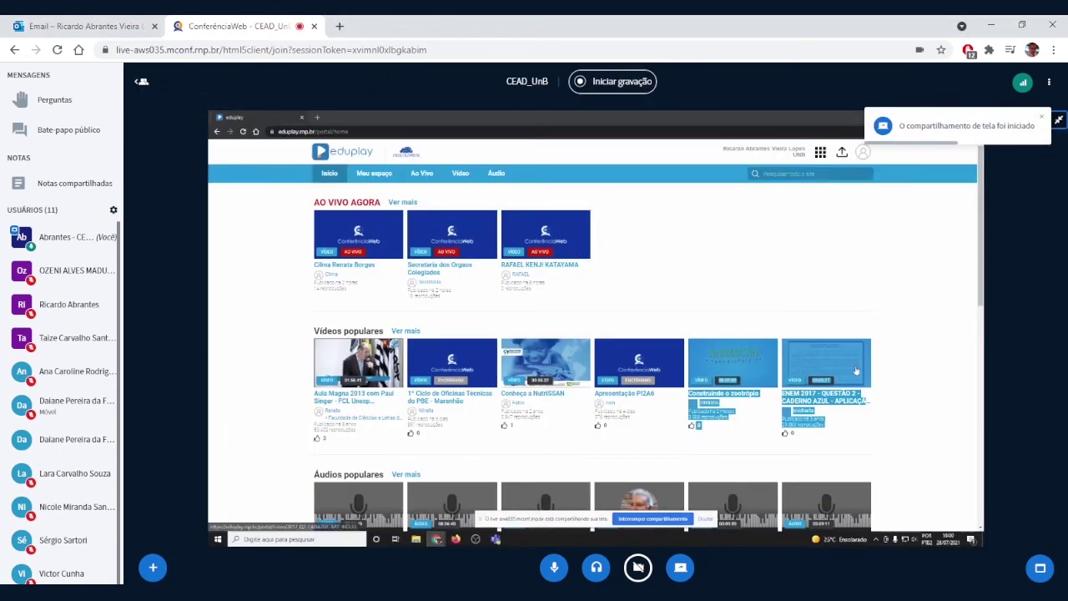
click(475, 539)
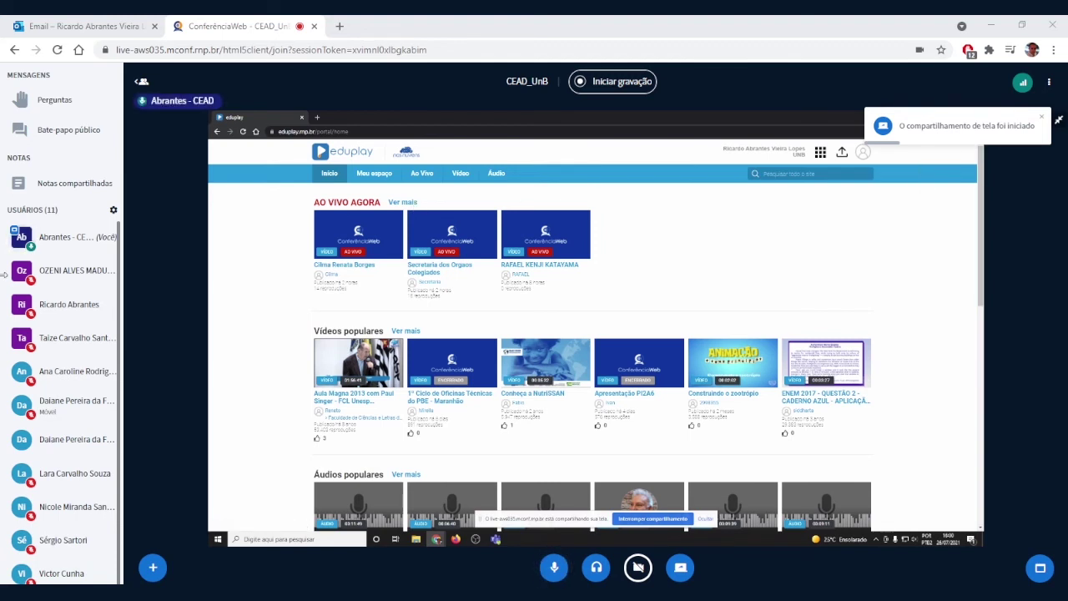
click(1043, 117)
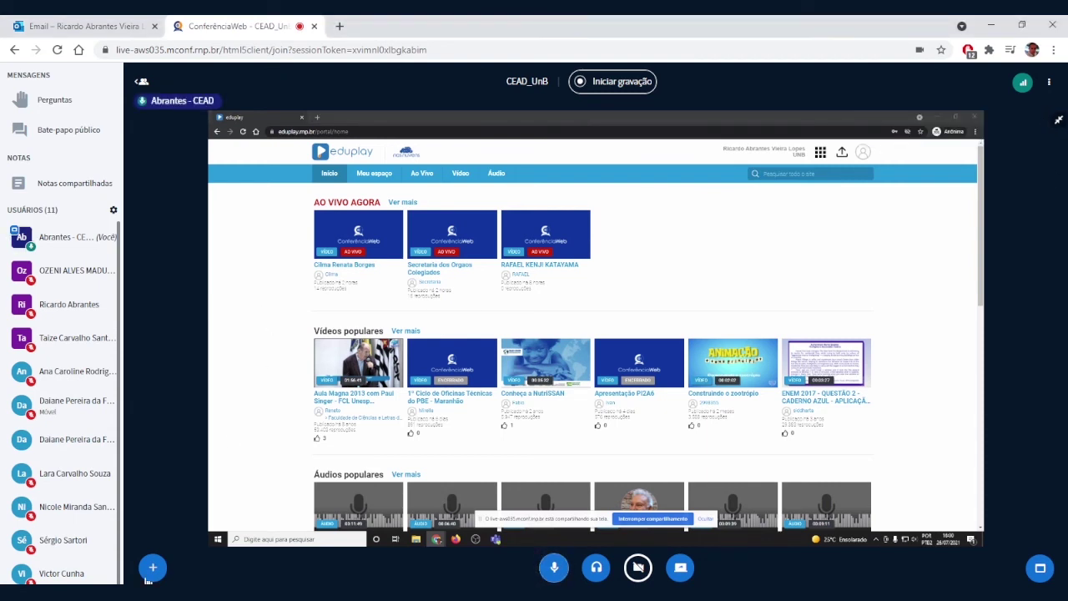
click(153, 567)
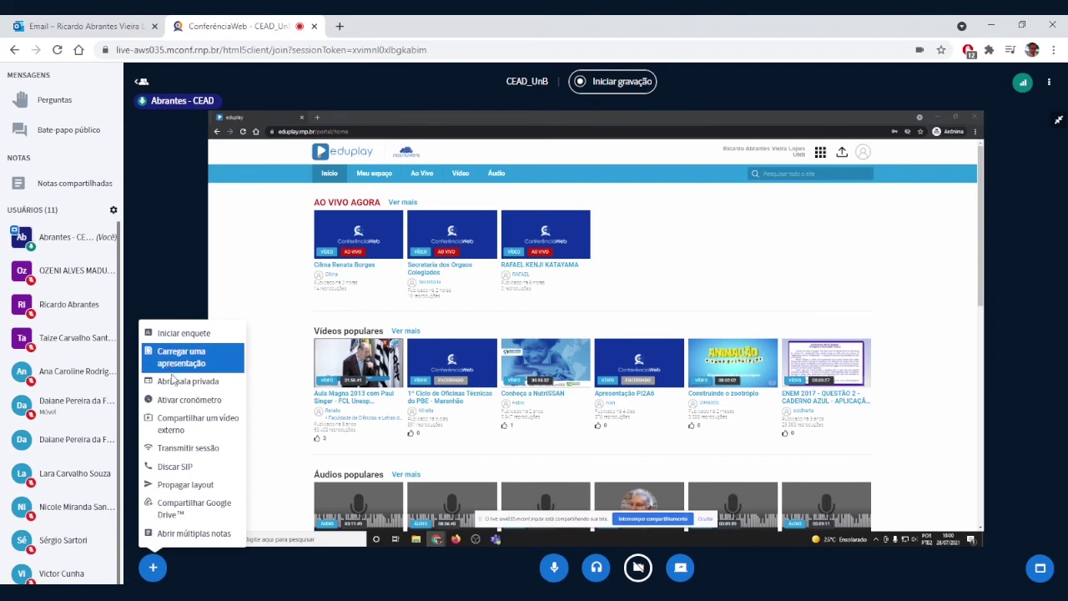
Step: Set up a Transmitir sessão broadcast to eduplay, logging in via UnB and authorizing the application
click(177, 451)
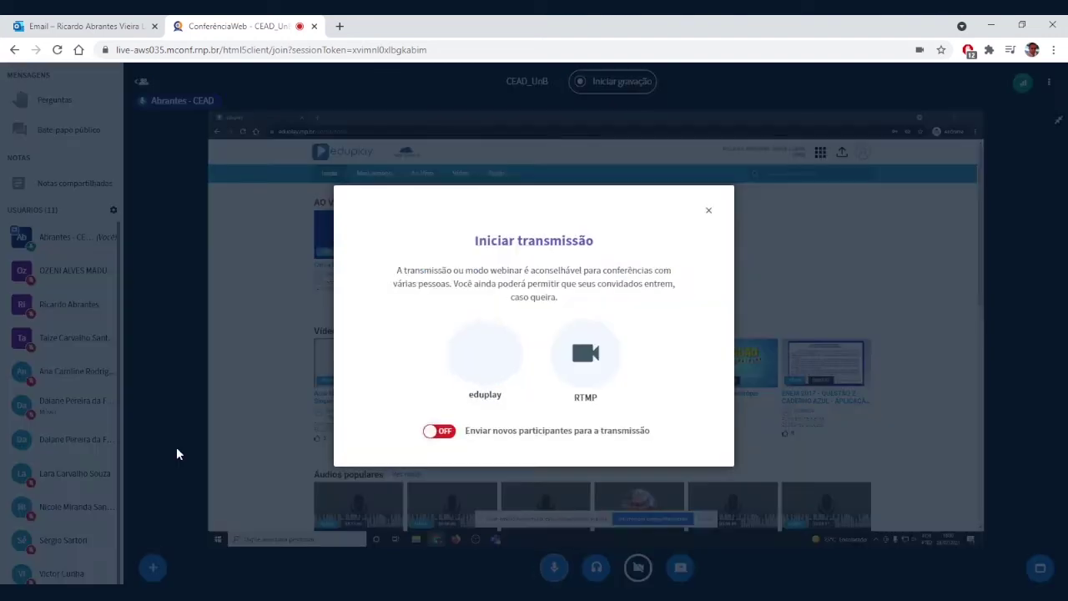
click(483, 354)
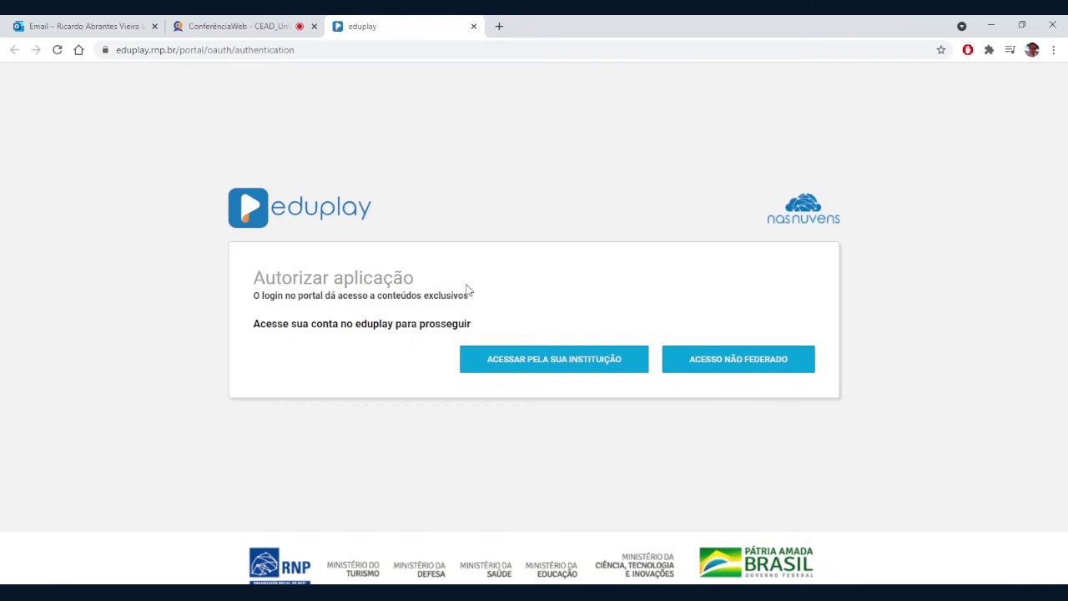
click(528, 365)
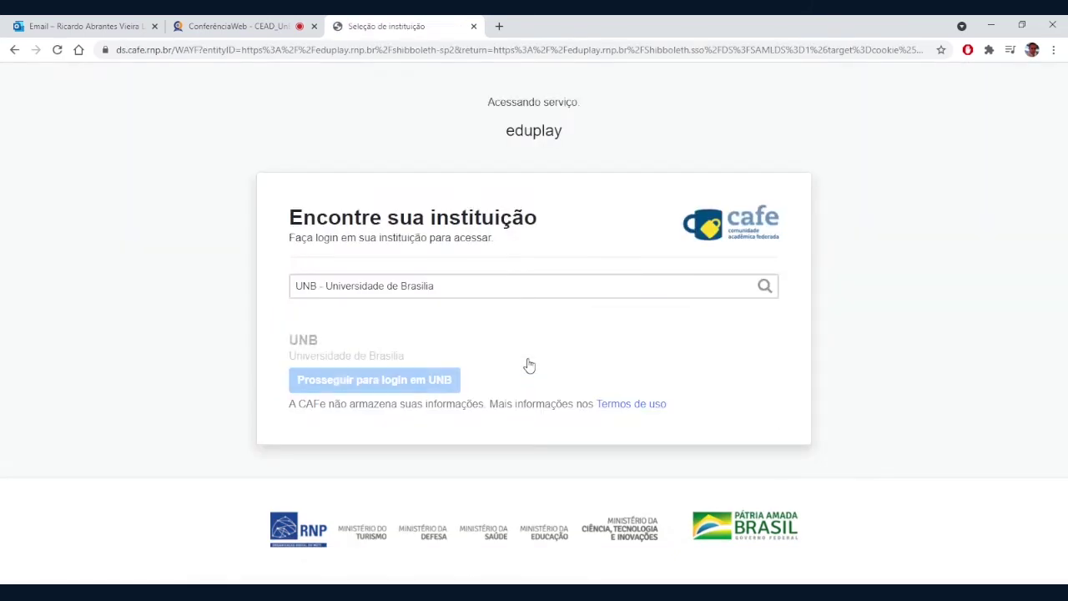
click(215, 26)
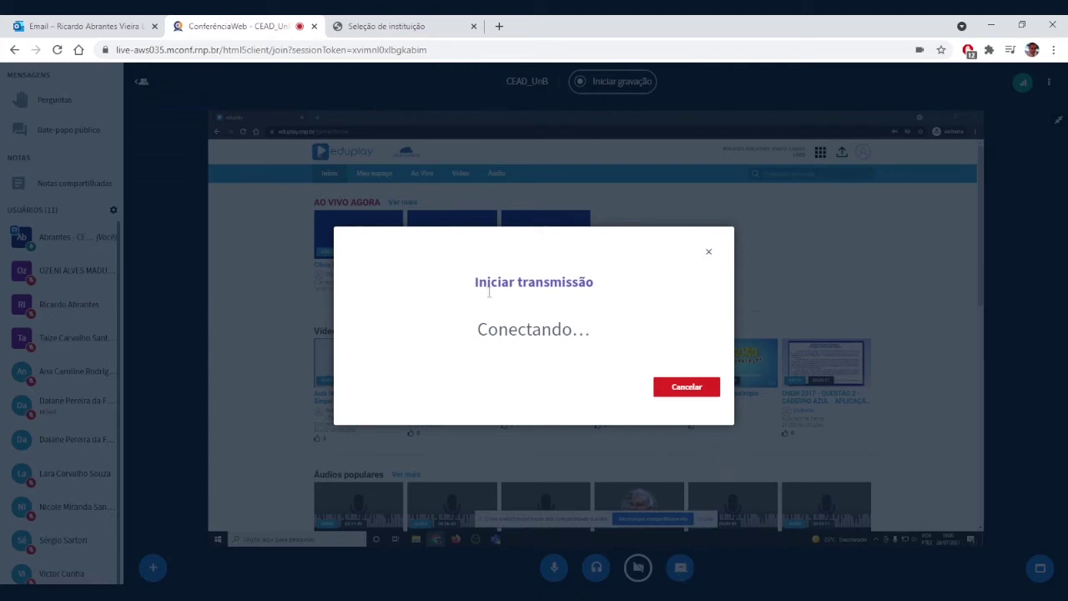
click(391, 34)
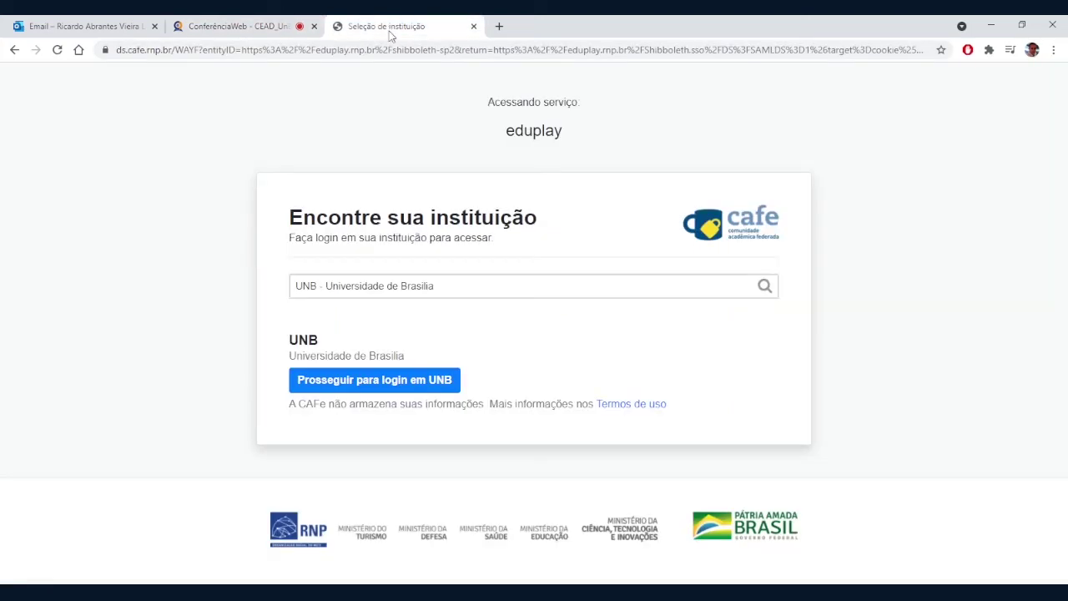
click(384, 380)
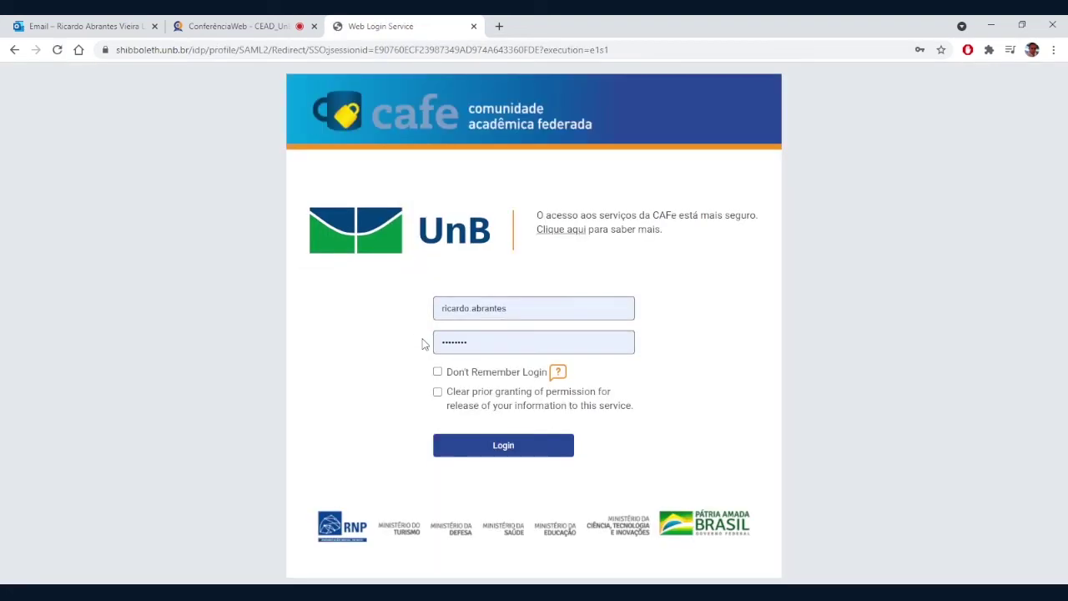
click(503, 450)
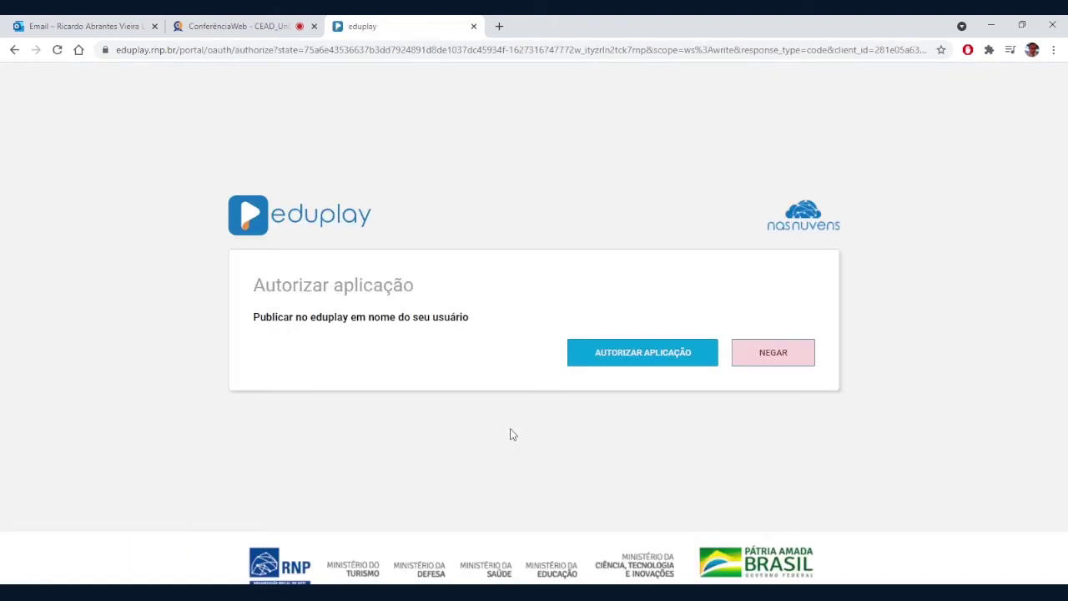
click(641, 359)
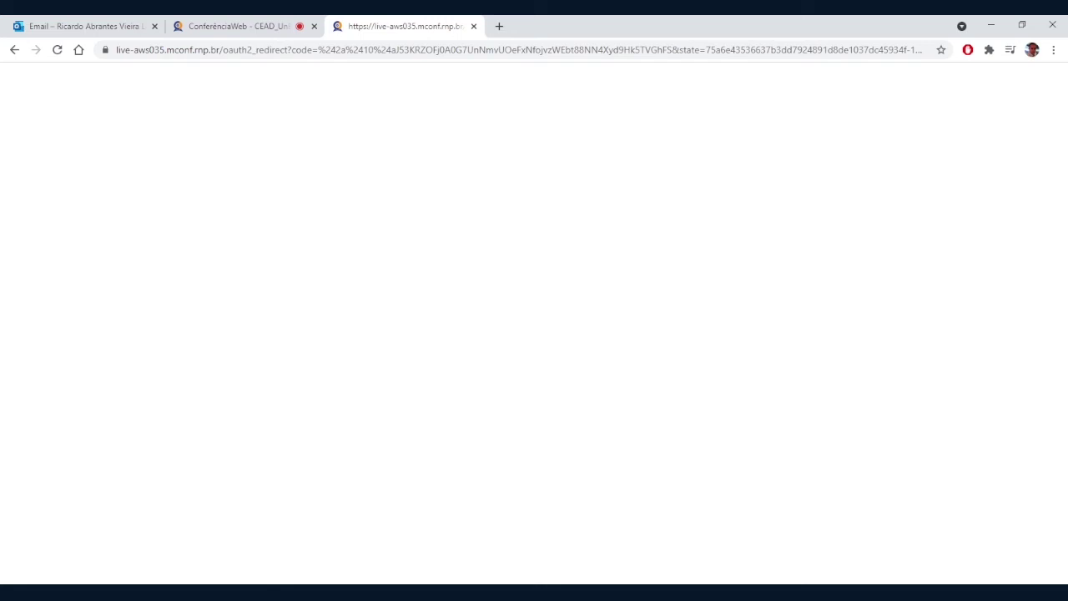
Step: Wait on the conference tab until the broadcast to eduplay videolive/138962 connects
click(243, 26)
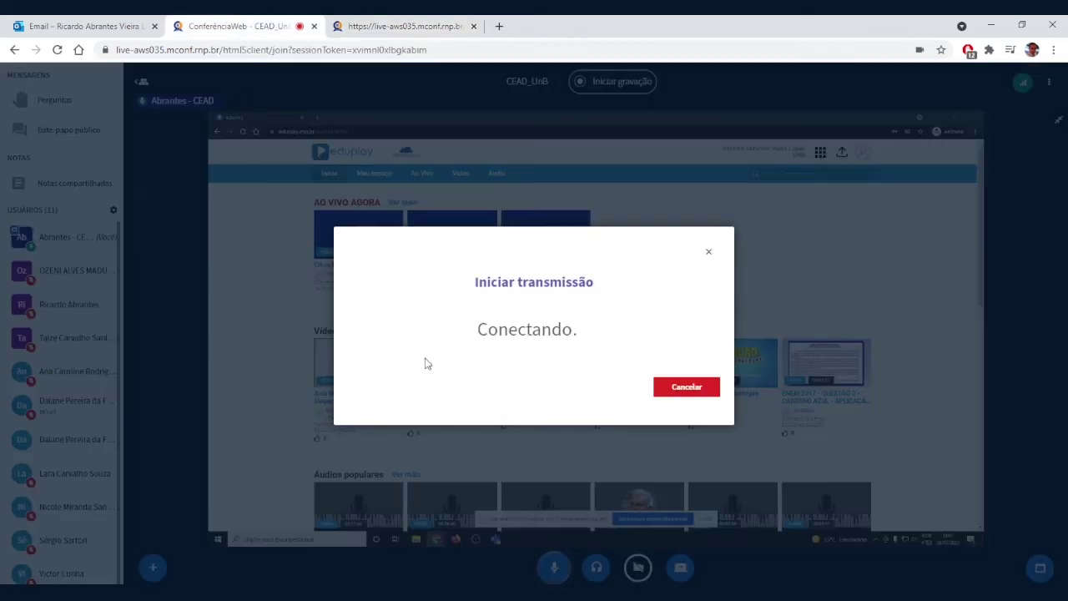
click(410, 28)
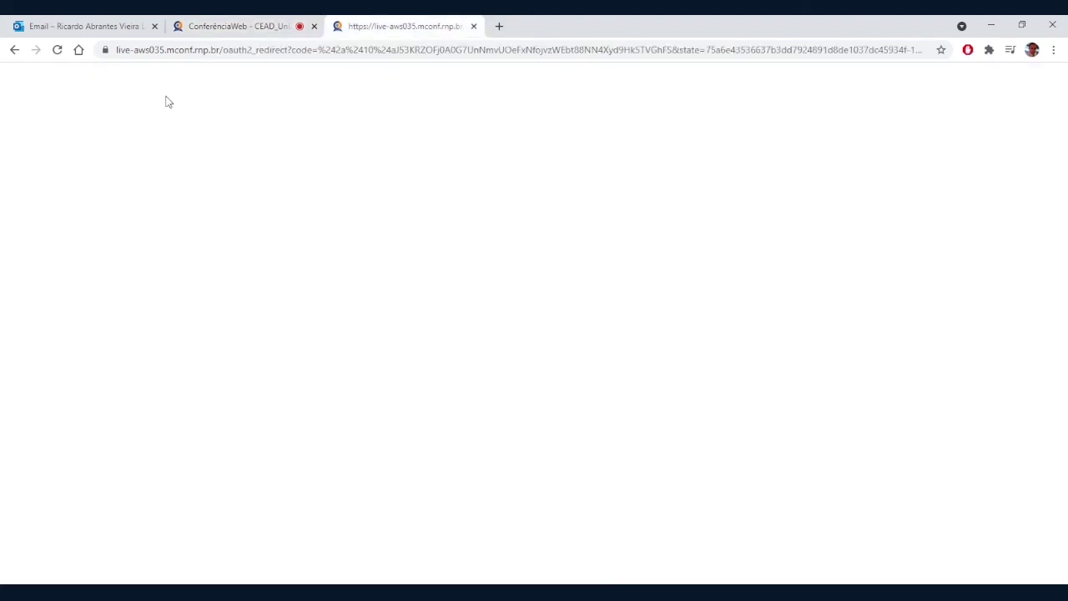
click(241, 27)
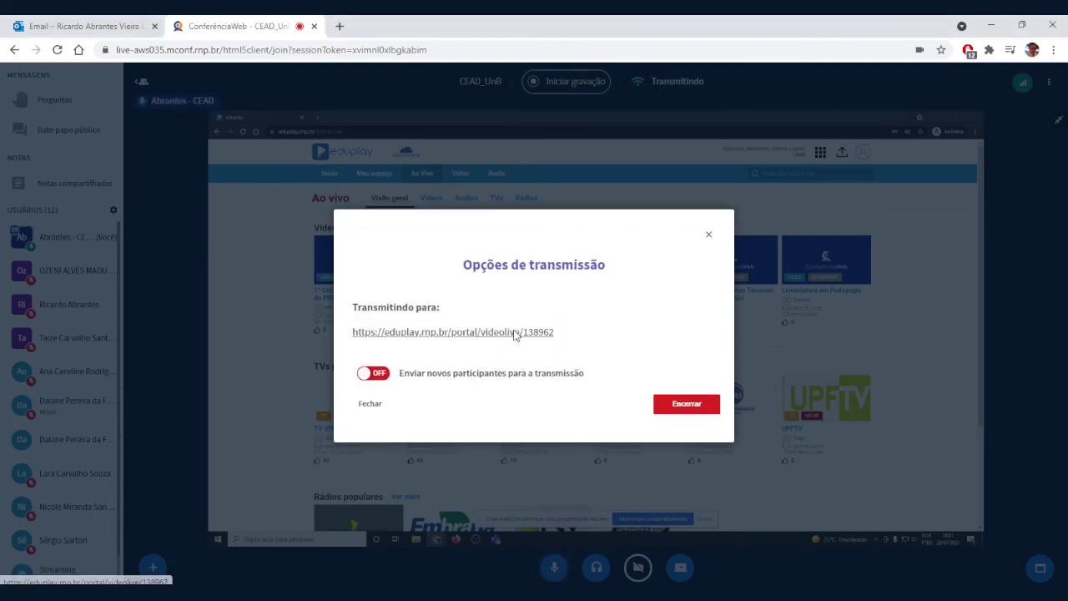
right_click(513, 332)
click(578, 409)
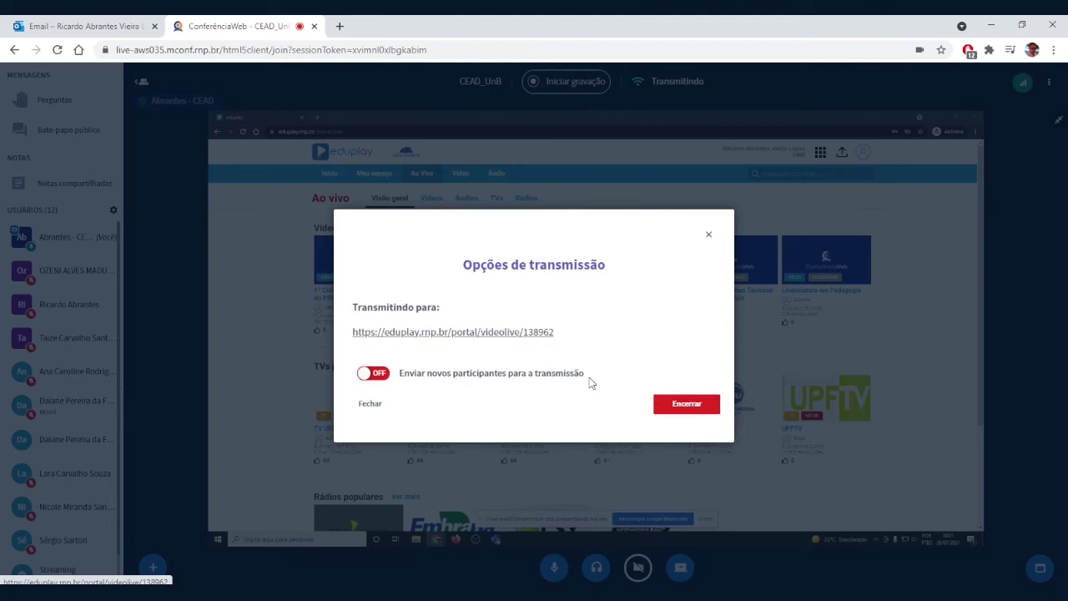
click(708, 246)
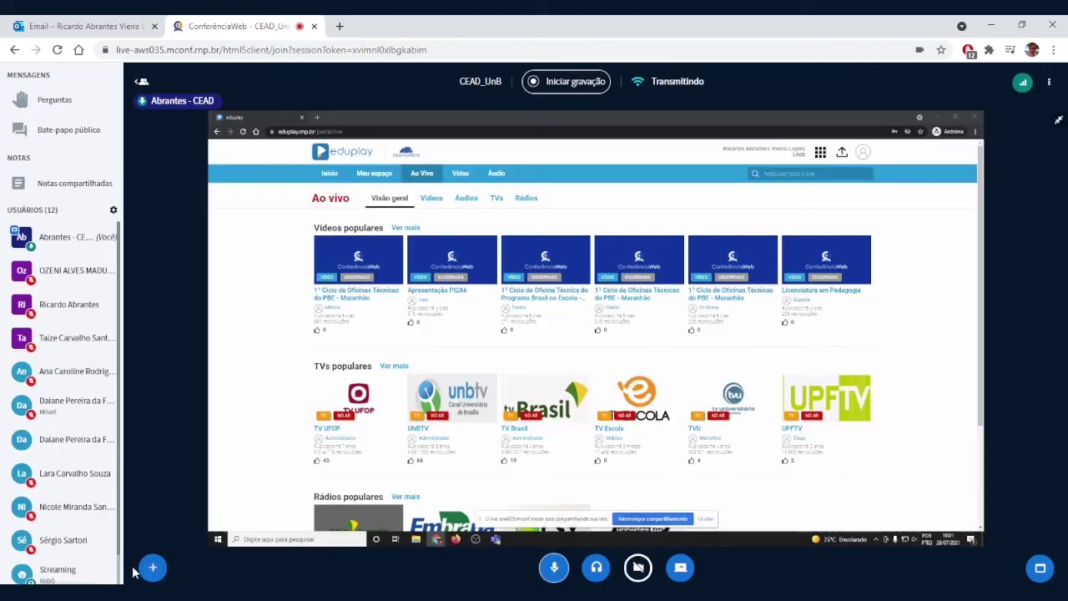
click(68, 129)
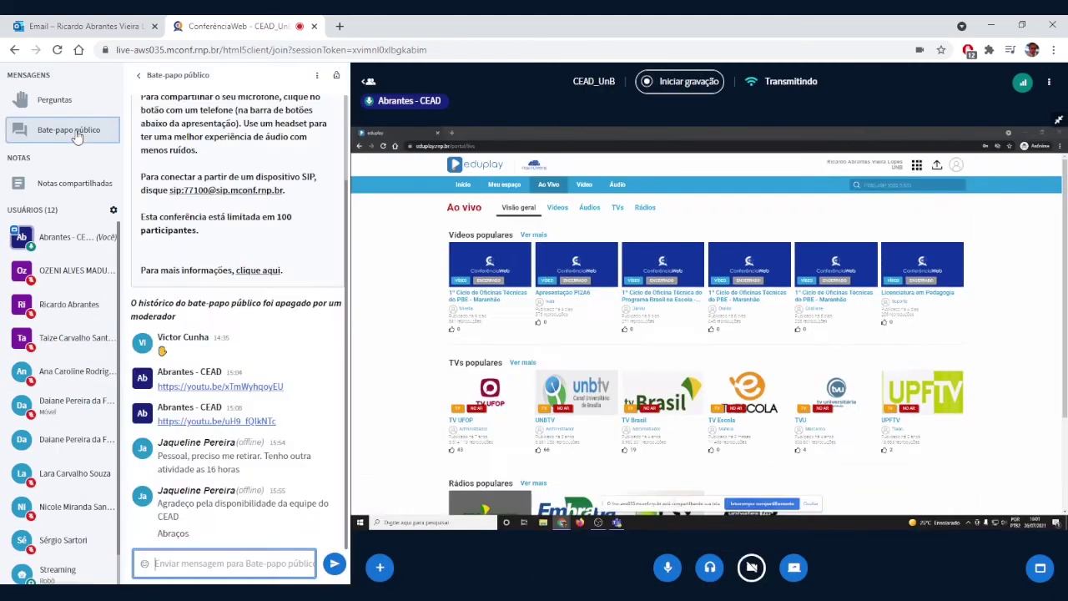
right_click(221, 563)
click(293, 440)
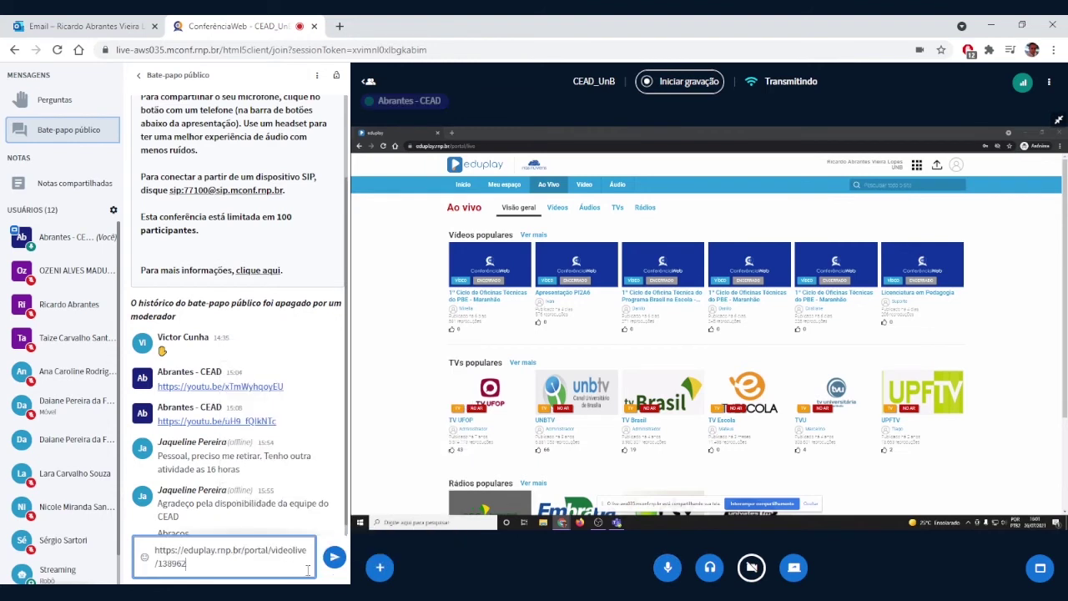
click(334, 563)
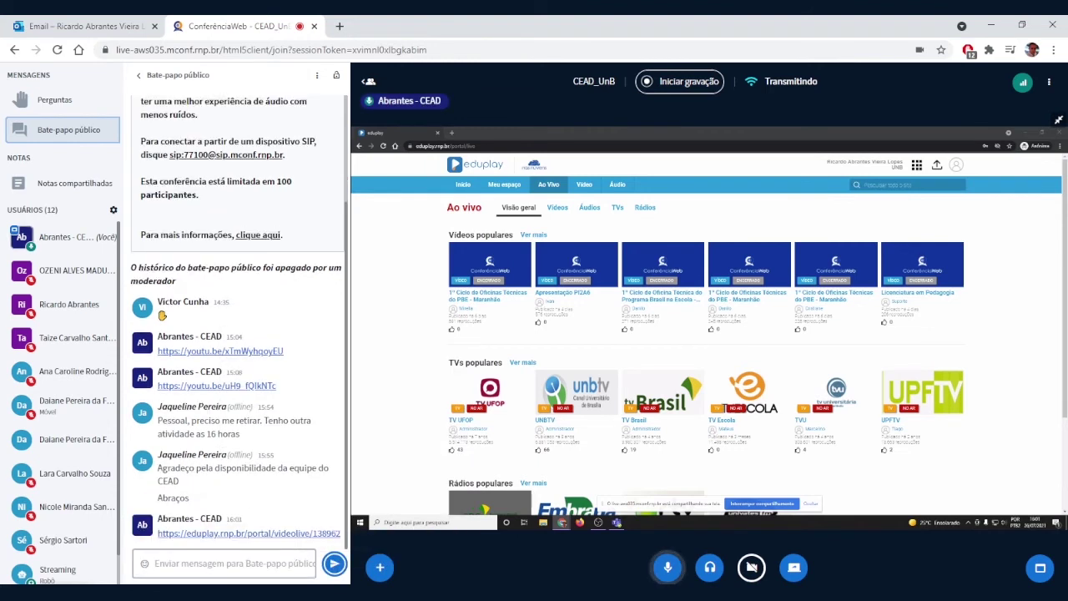